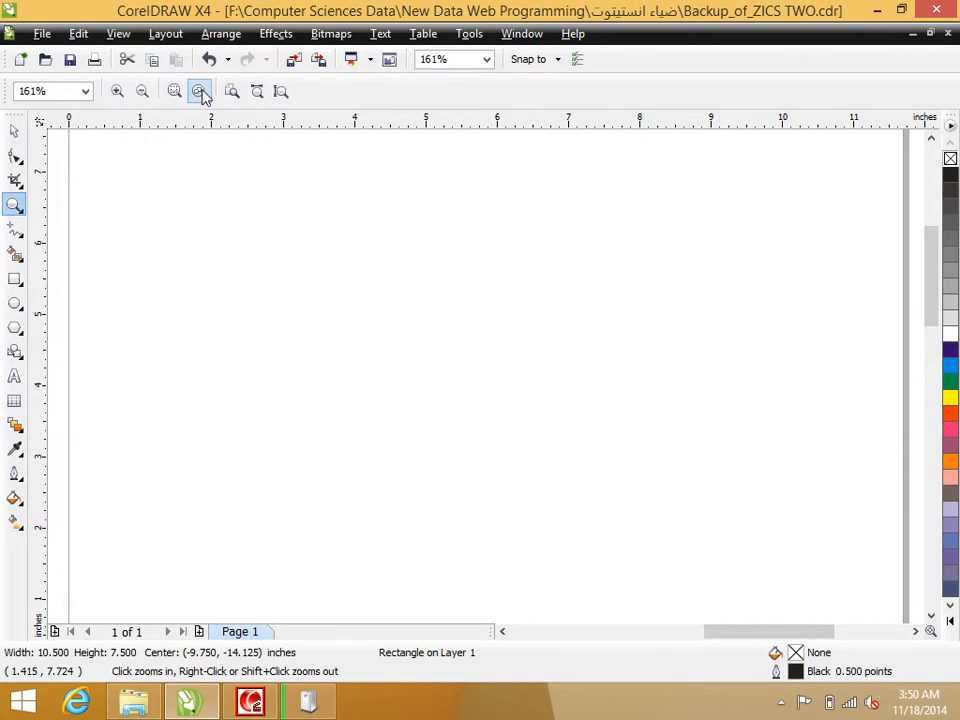
Step: Fill the empty 10.5 × 7.5 inch rectangle with Purple
left_click(172, 92)
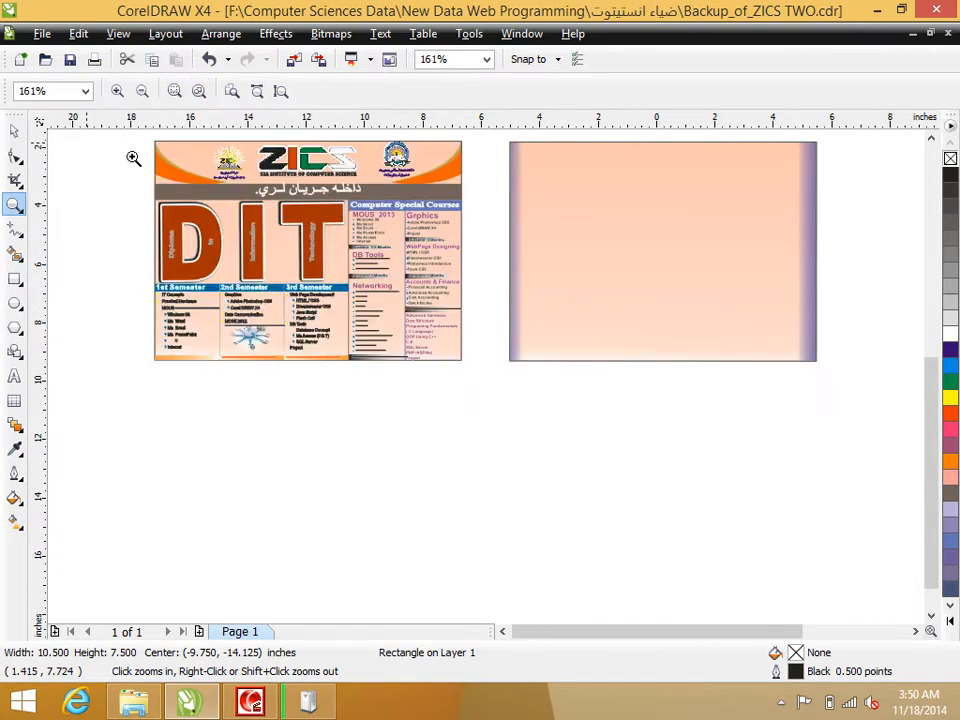
left_click(175, 91)
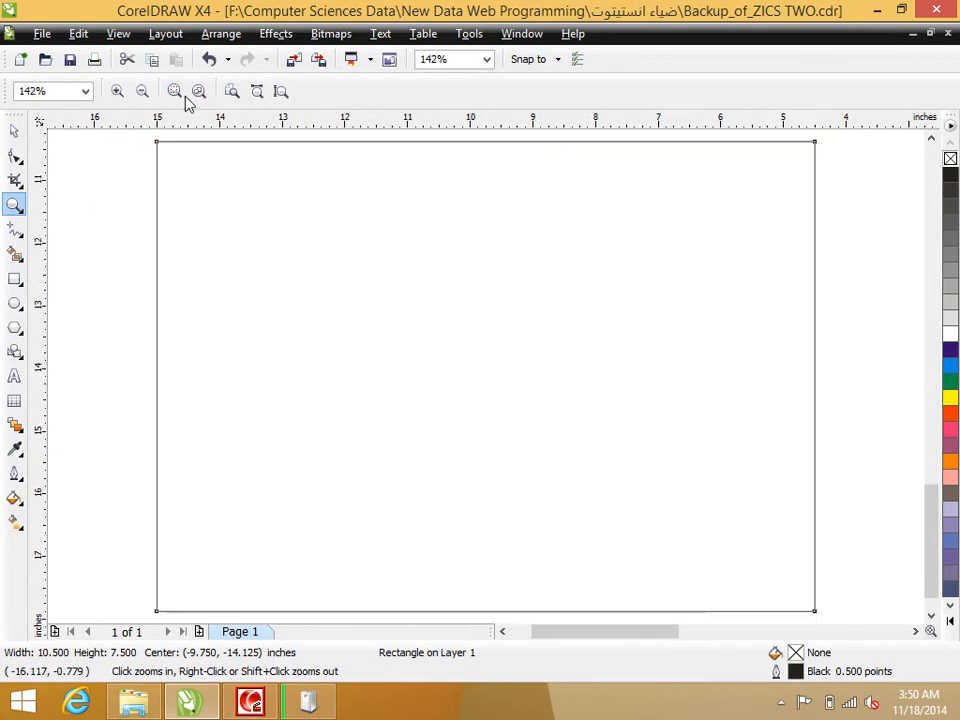
left_click(14, 130)
left_click(97, 207)
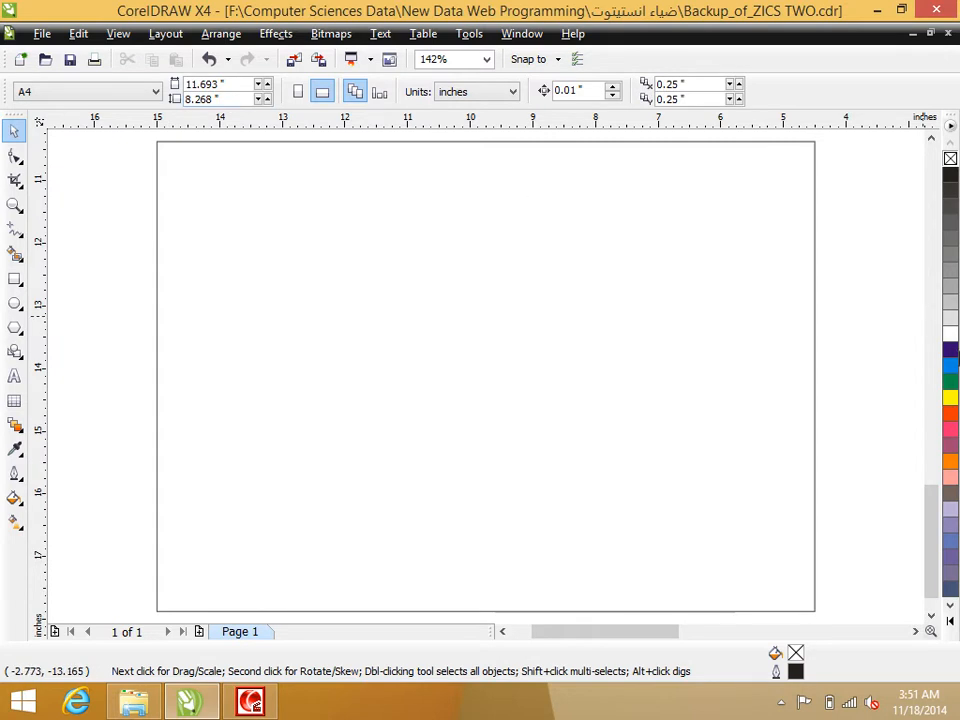
left_click(951, 366)
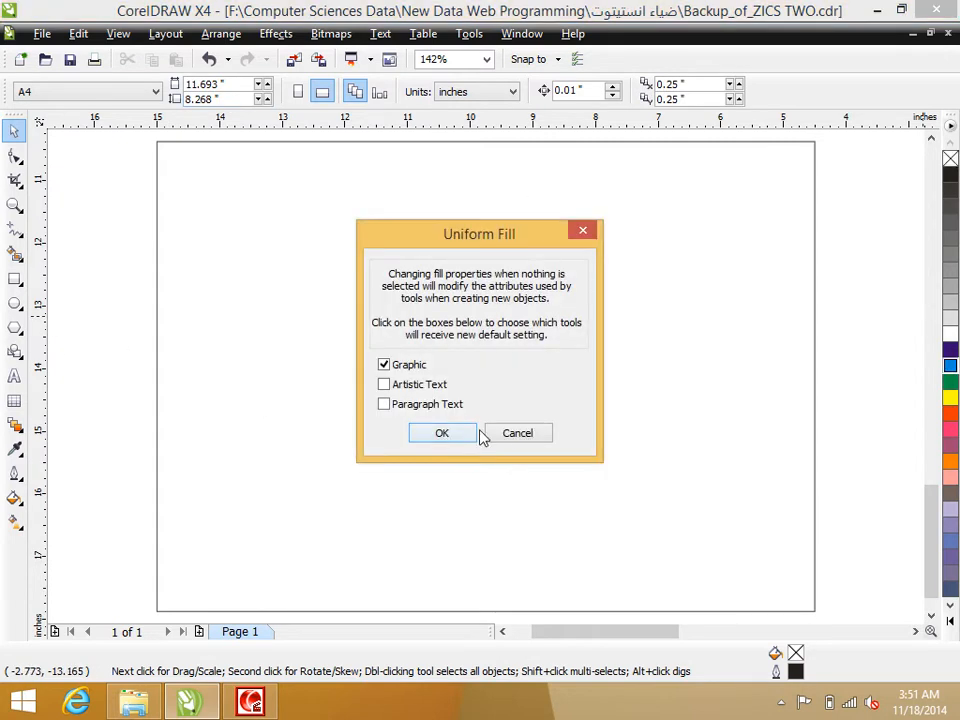
left_click(514, 437)
left_click(390, 377)
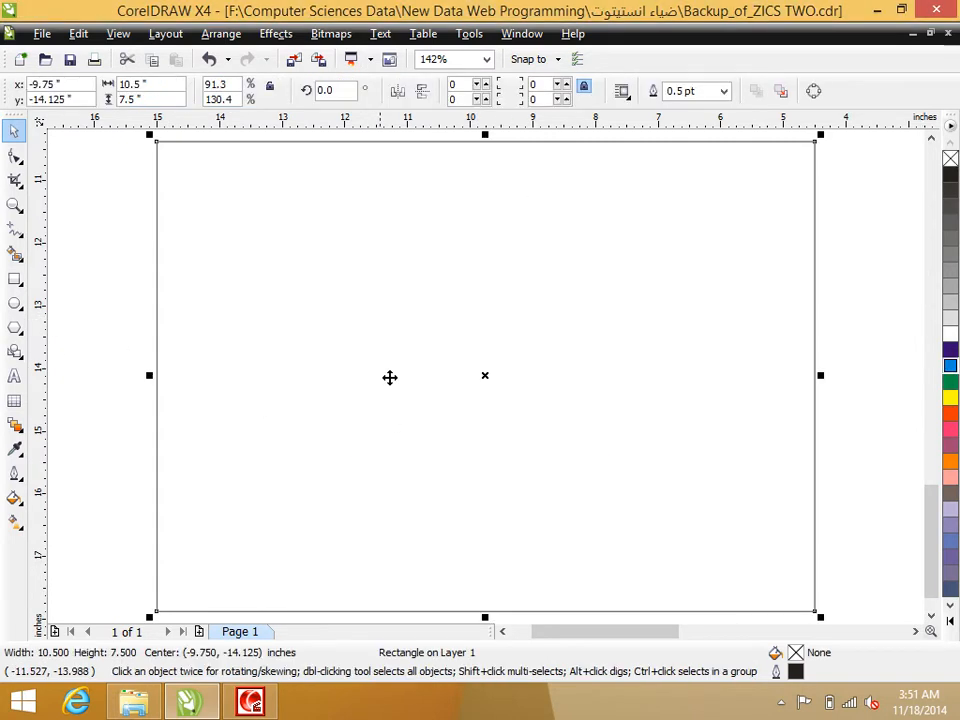
left_click(950, 452)
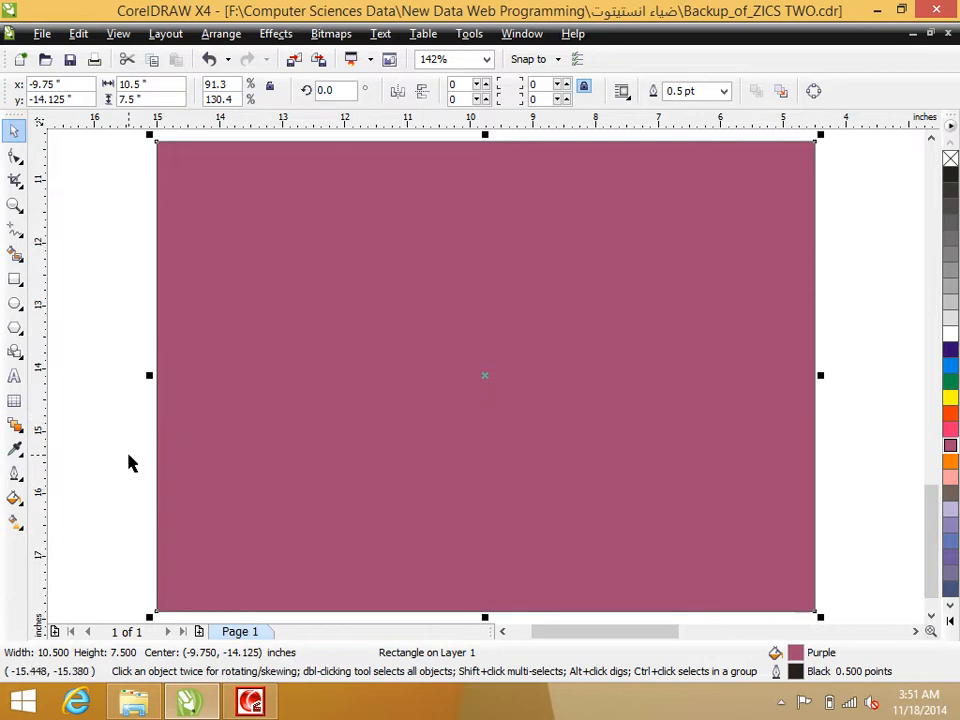
Step: Remove the large rectangle's fill using the Interactive Fill tool, and apply a uniform black fill in its place
left_click(15, 522)
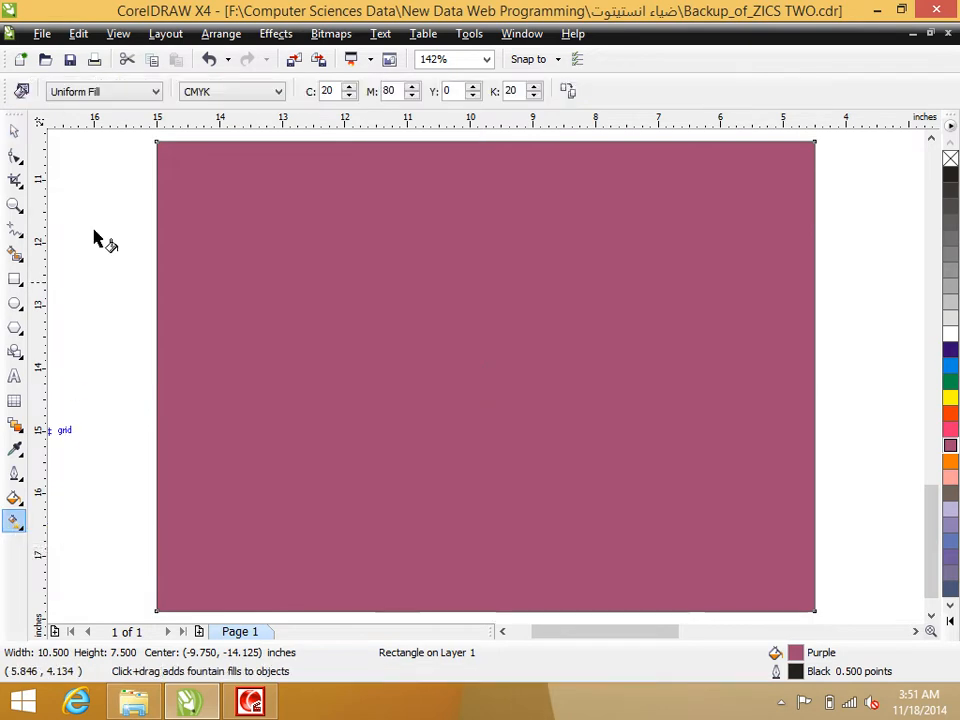
left_click(137, 94)
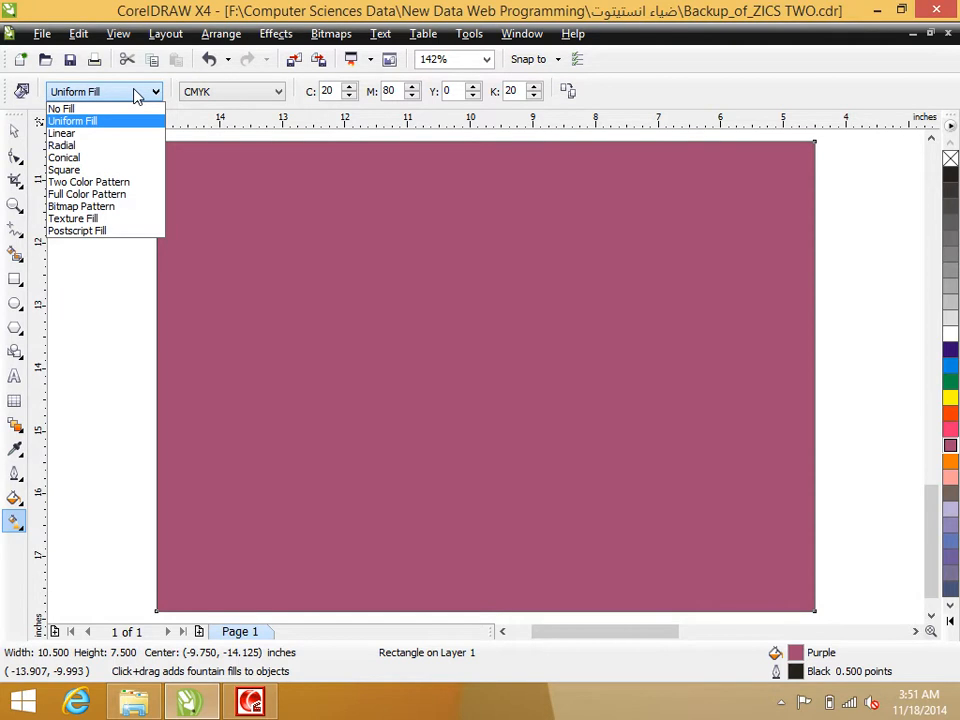
left_click(136, 94)
left_click(135, 92)
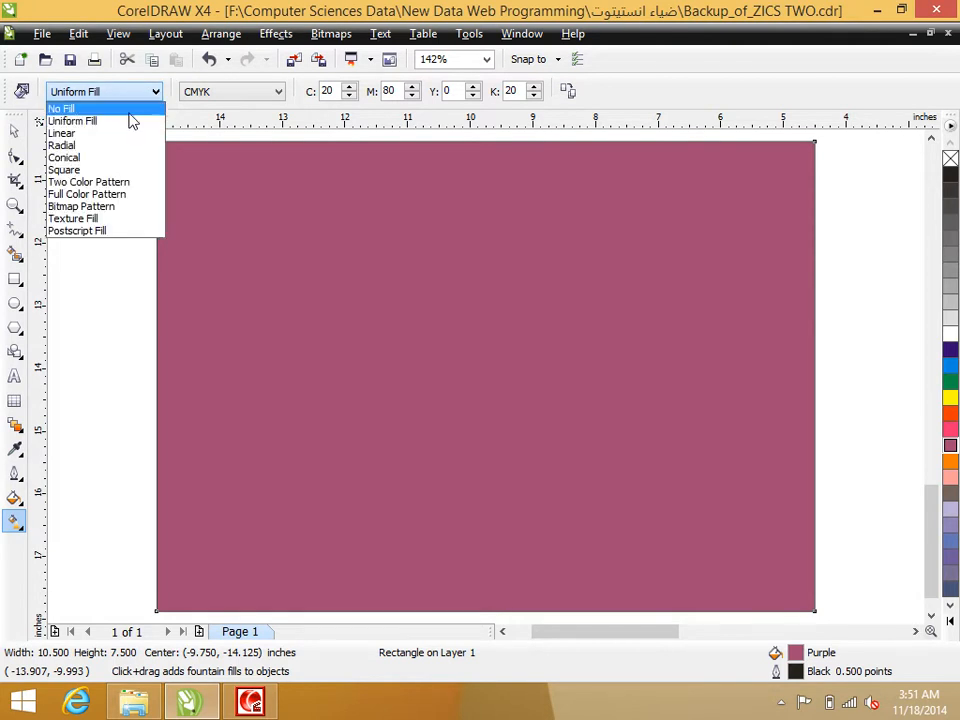
left_click(129, 108)
left_click(130, 95)
left_click(120, 123)
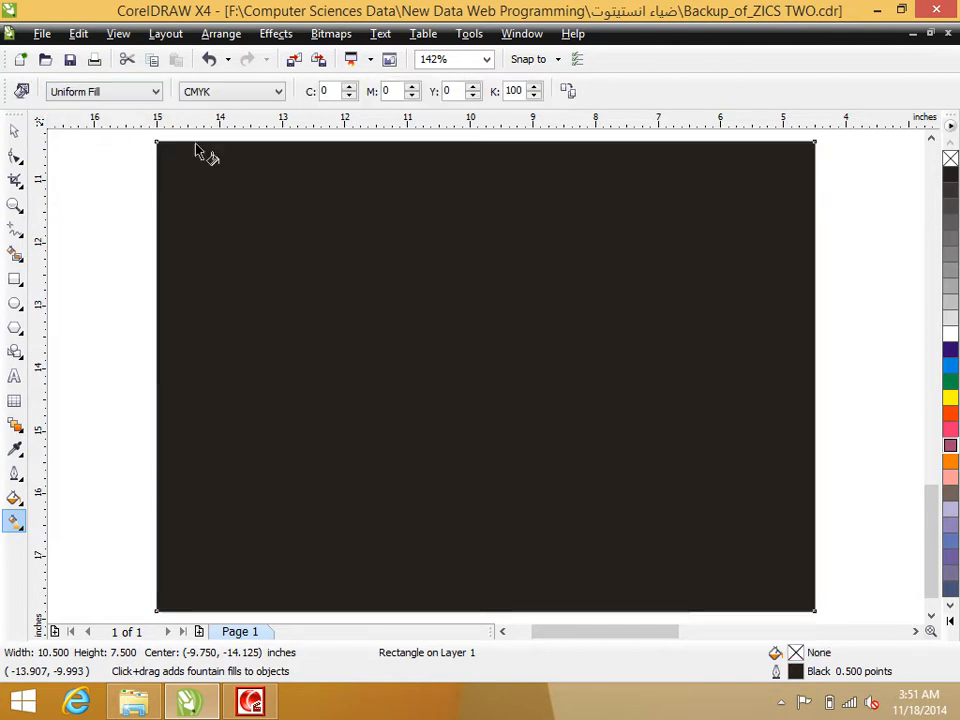
Step: Apply a vertical linear fountain fill from the rectangle's upper edge to its lower edge, using cyan-blue as the start color and white as the end
left_click_drag(455, 140, 448, 651)
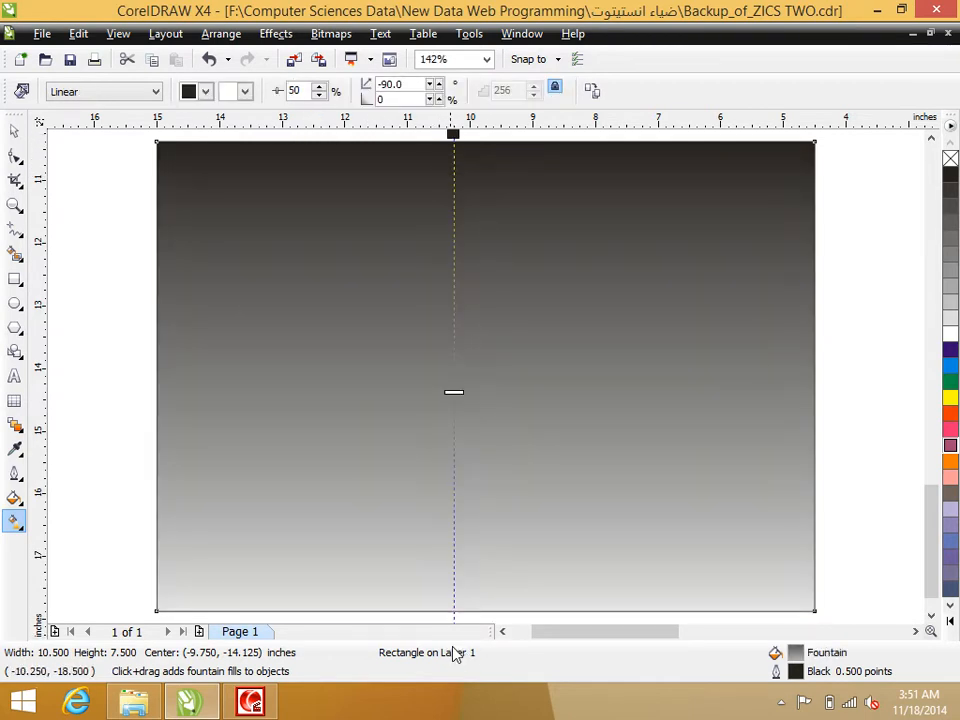
left_click(206, 92)
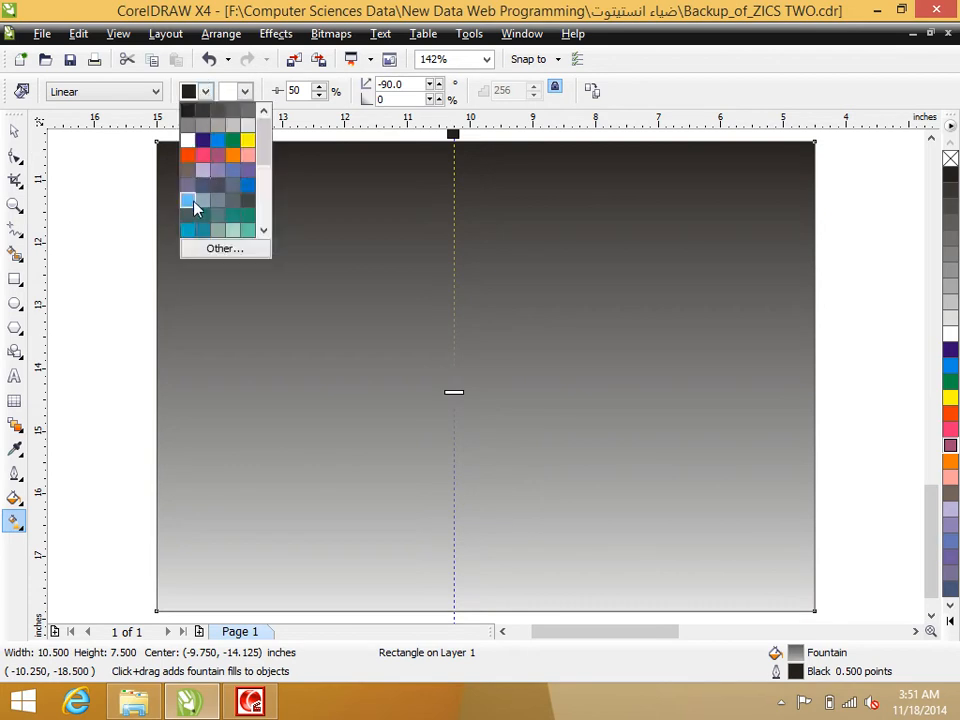
left_click(192, 201)
left_click(204, 93)
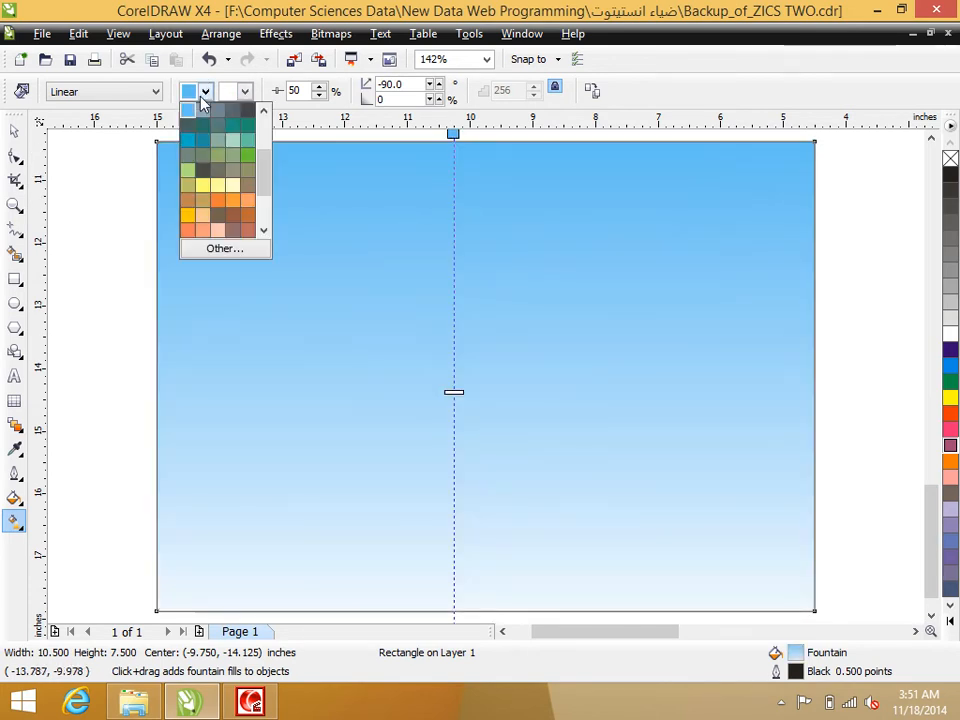
left_click(189, 141)
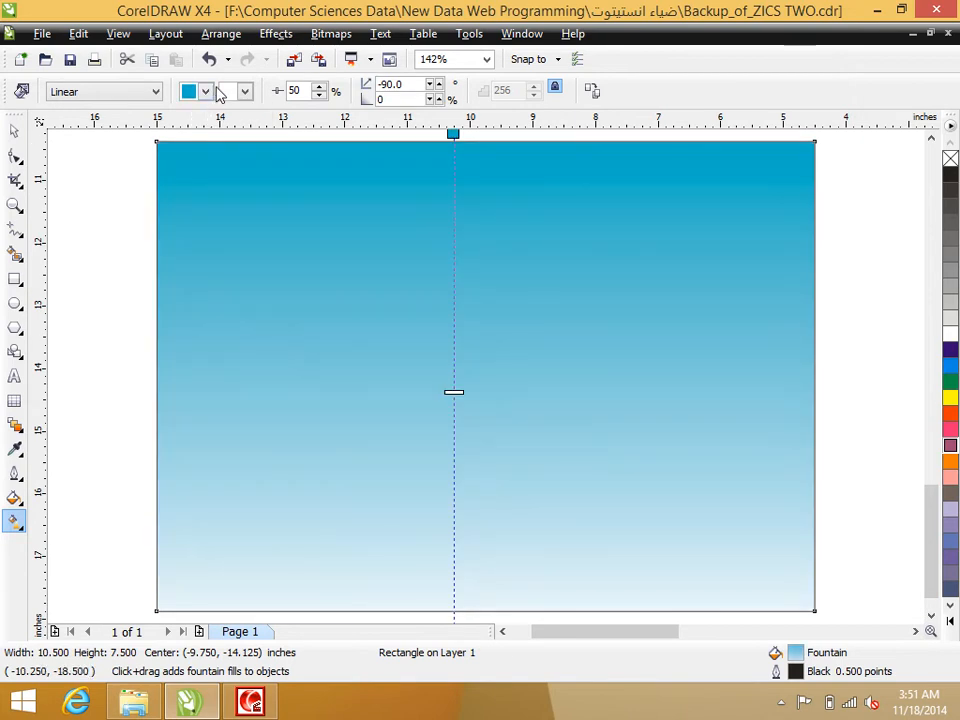
left_click(206, 92)
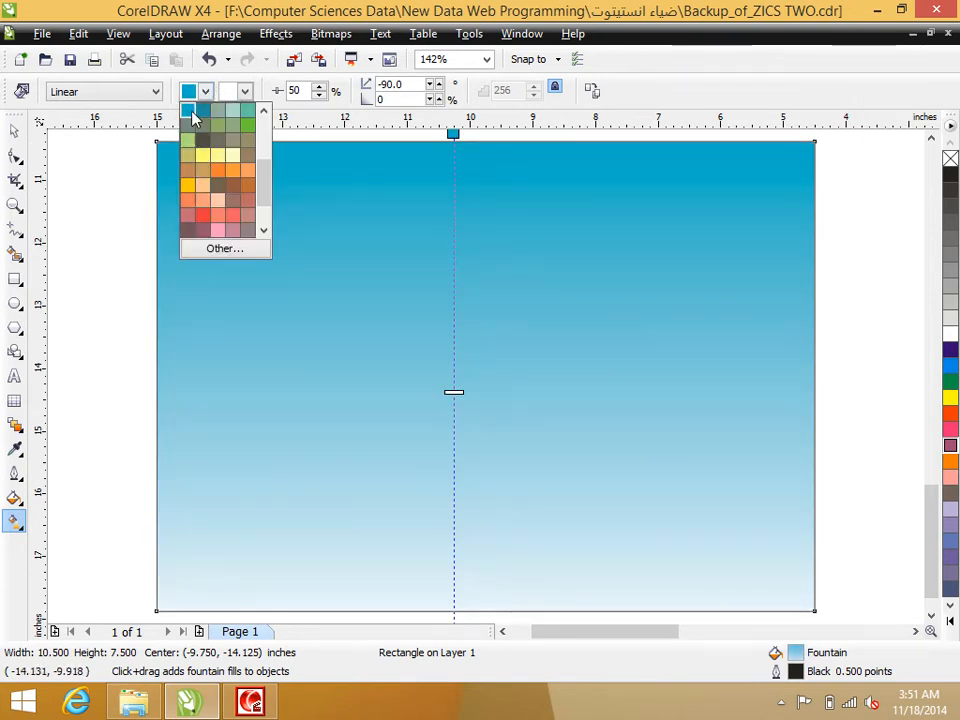
left_click(189, 112)
left_click(14, 131)
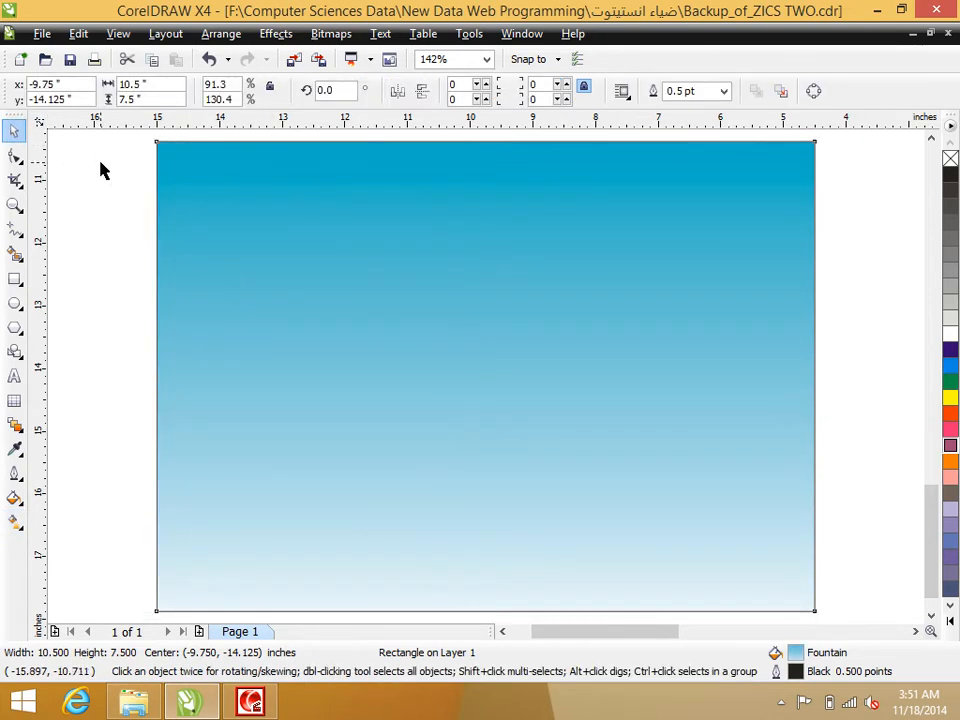
left_click(100, 170)
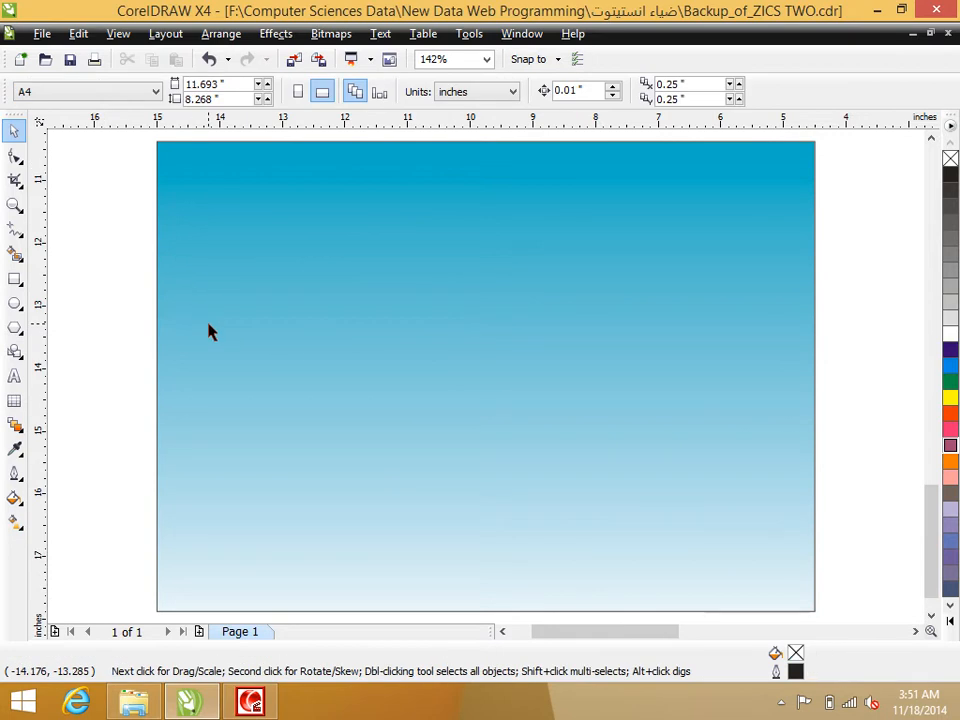
Step: Try a solid Blue fill on the gradient rectangle and undo it
left_click(493, 272)
left_click(950, 352)
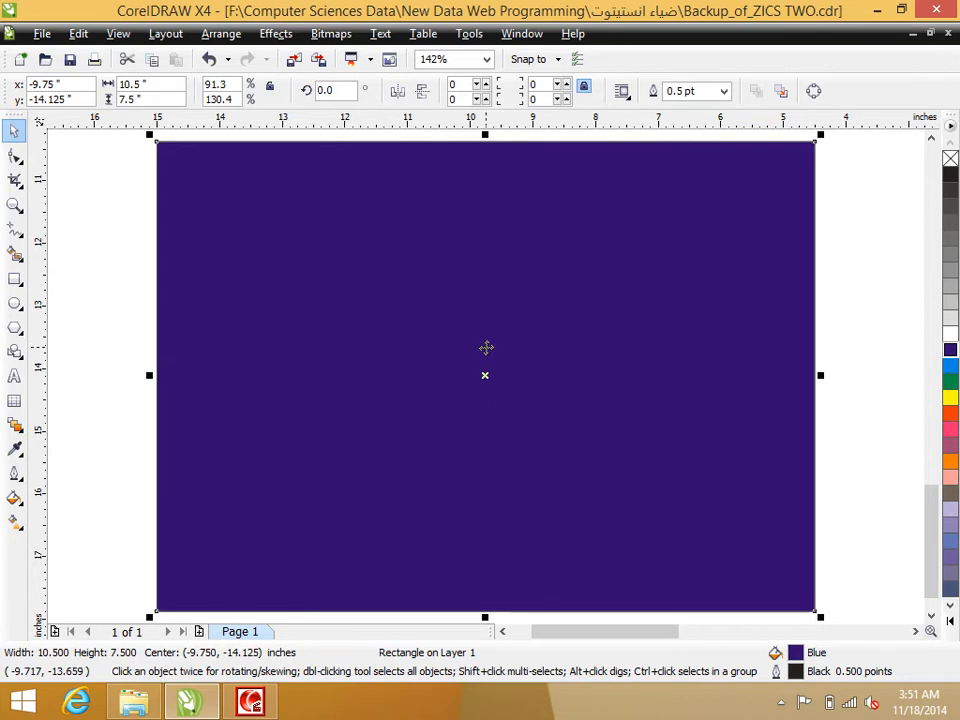
key("ctrl+z")
left_click(126, 328)
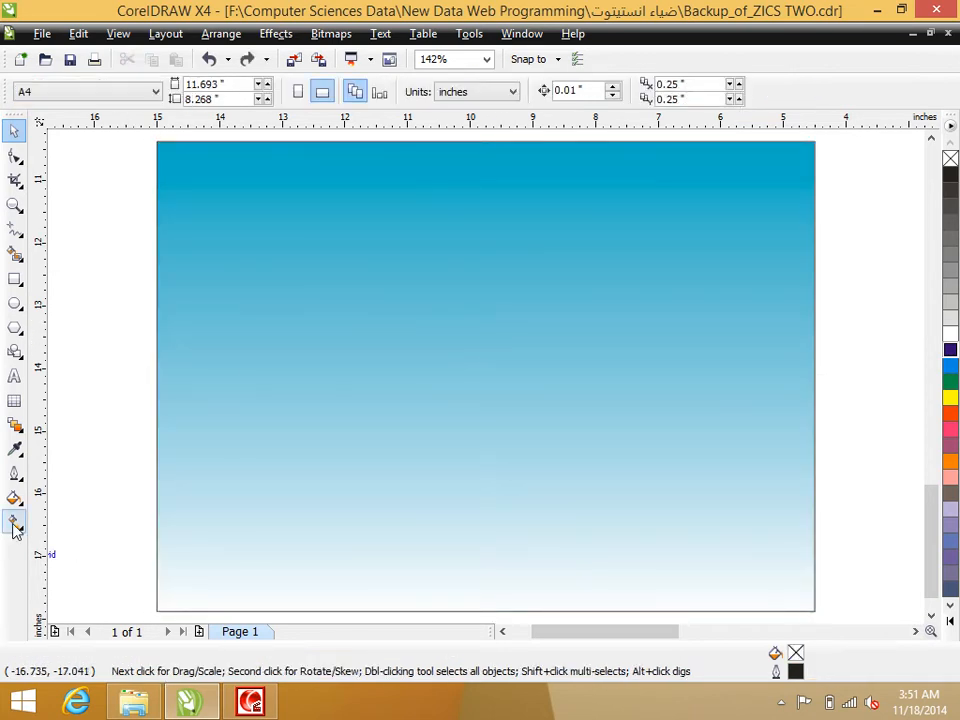
Step: Set the default fill for new graphic objects to Uniform Fill with nothing selected
left_click(14, 523)
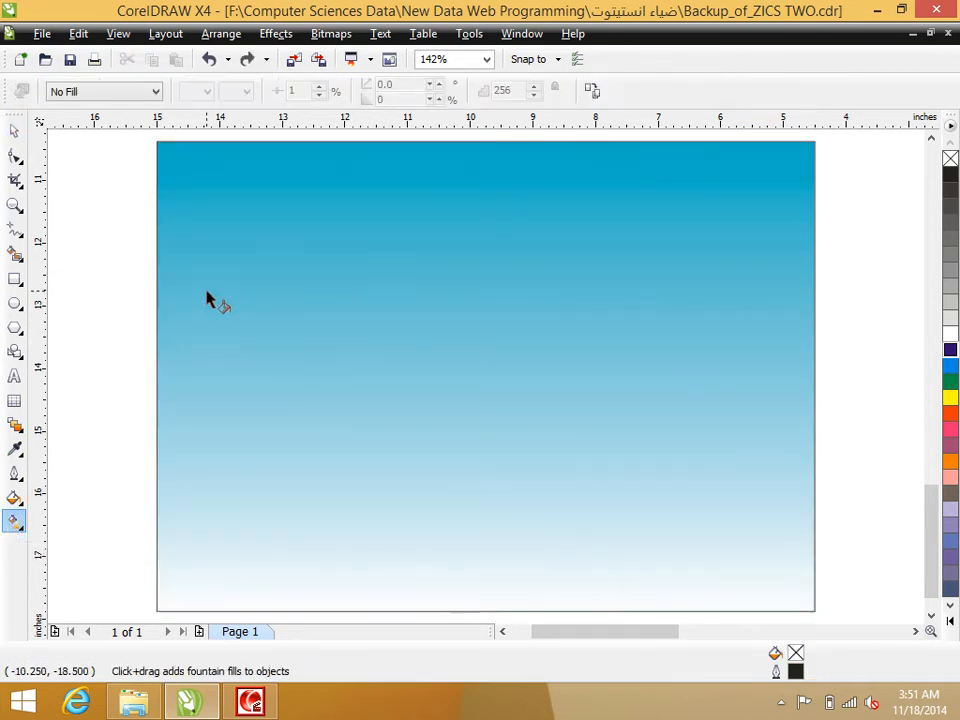
left_click(156, 91)
left_click(111, 122)
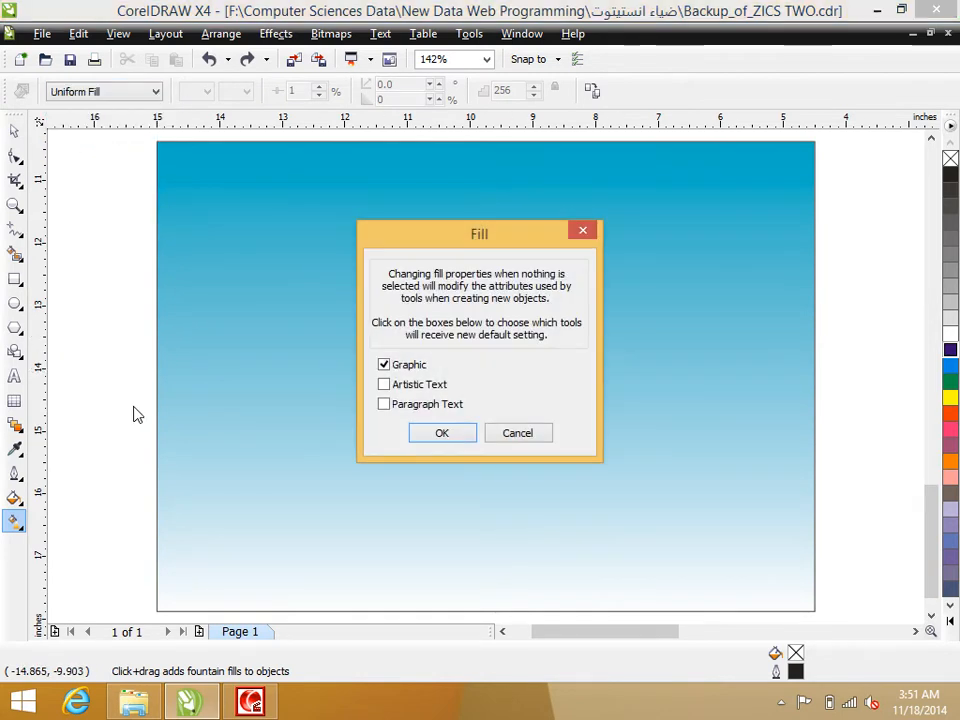
left_click(463, 435)
Step: Redirect the rectangle's linear fountain fill horizontally, diagonally, and finally straight down at -90 degrees
left_click(240, 422)
left_click_drag(93, 399, 891, 413)
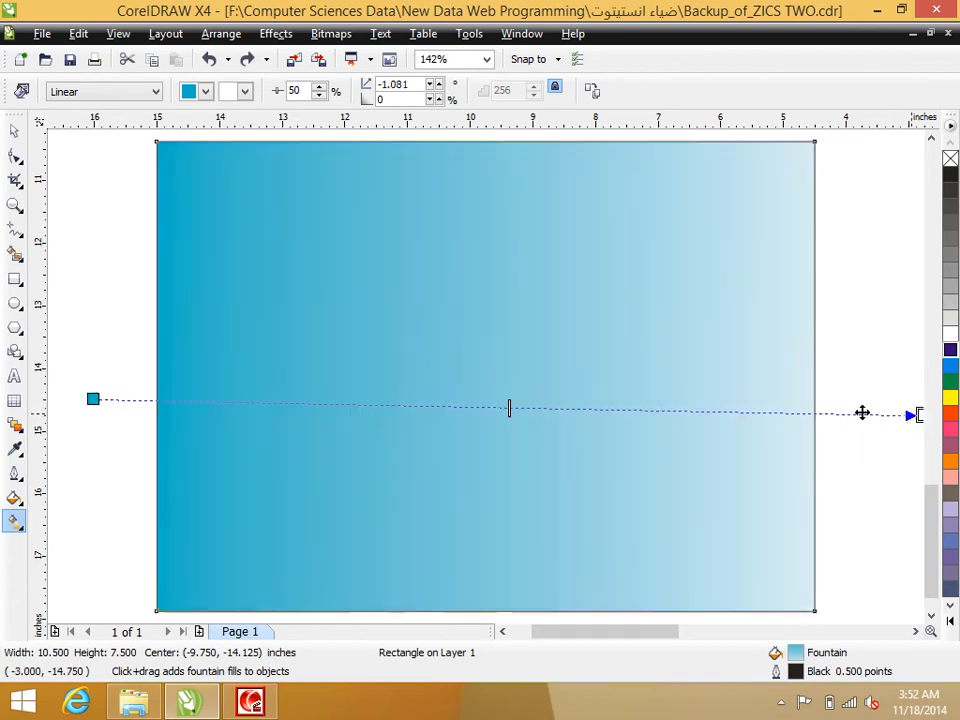
left_click_drag(845, 213, 118, 568)
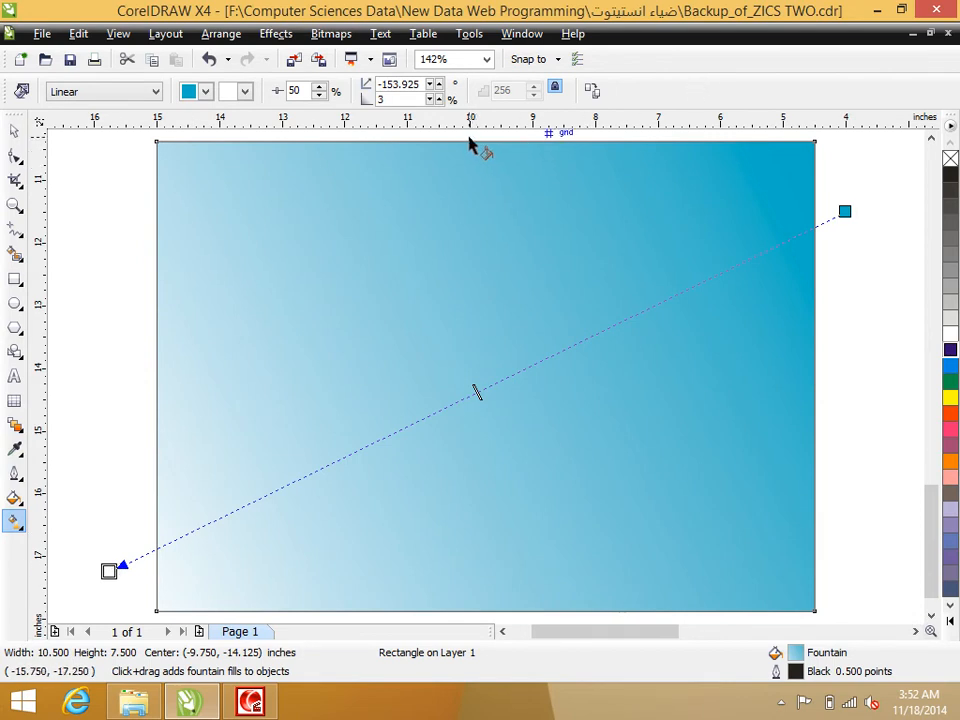
left_click_drag(470, 135, 471, 651)
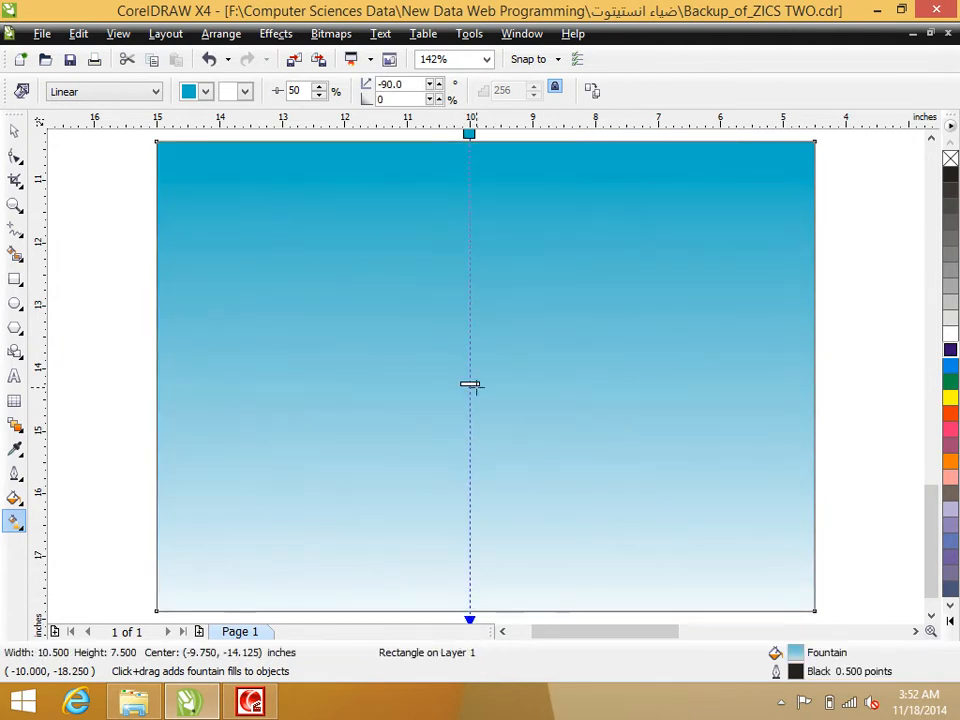
Step: Shift the gradient's midpoint to 34%, try orange as the end color, and restore white
left_click_drag(475, 335, 471, 306)
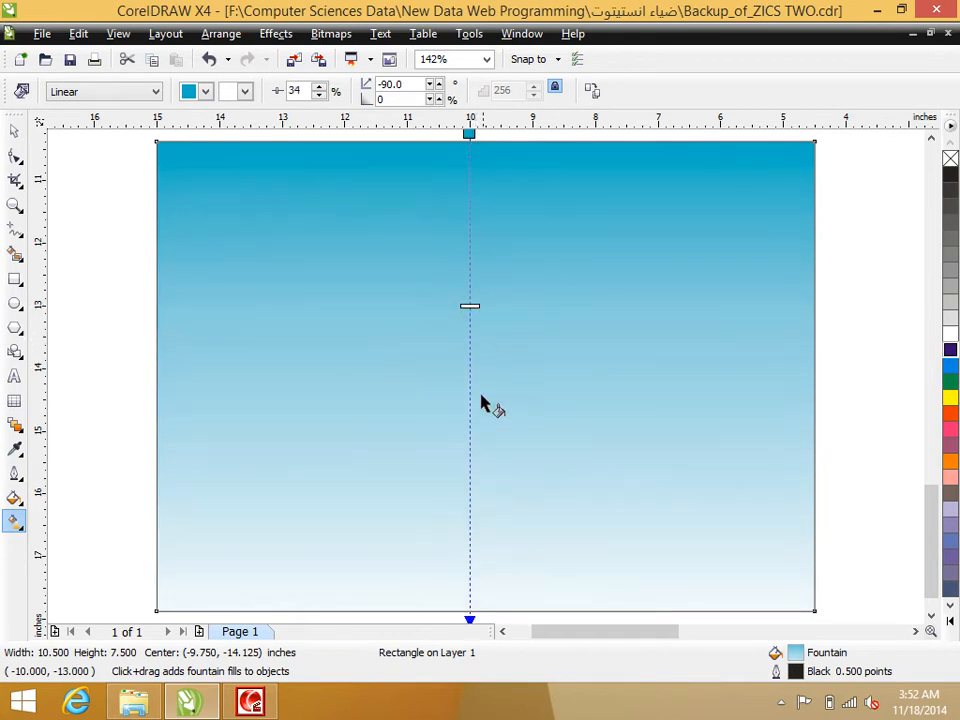
left_click(244, 92)
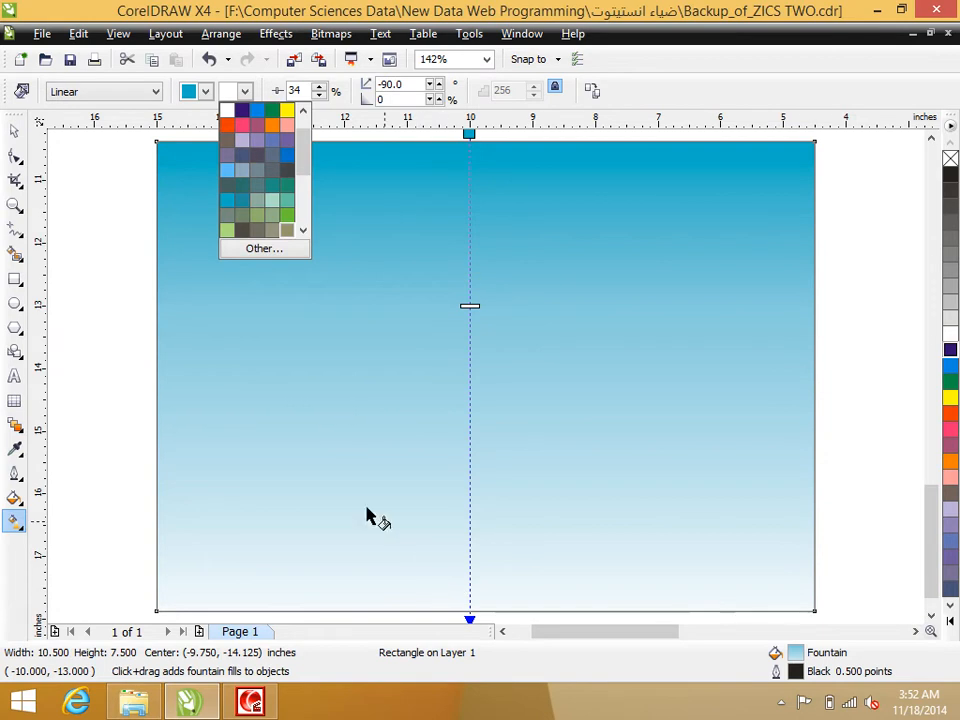
left_click(228, 126)
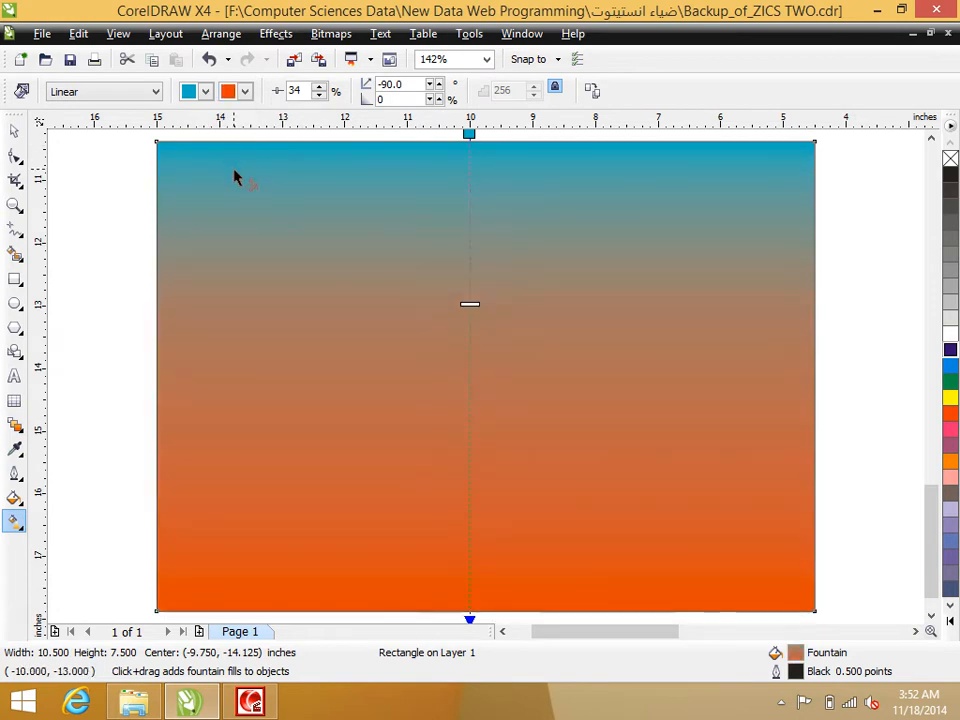
left_click(245, 92)
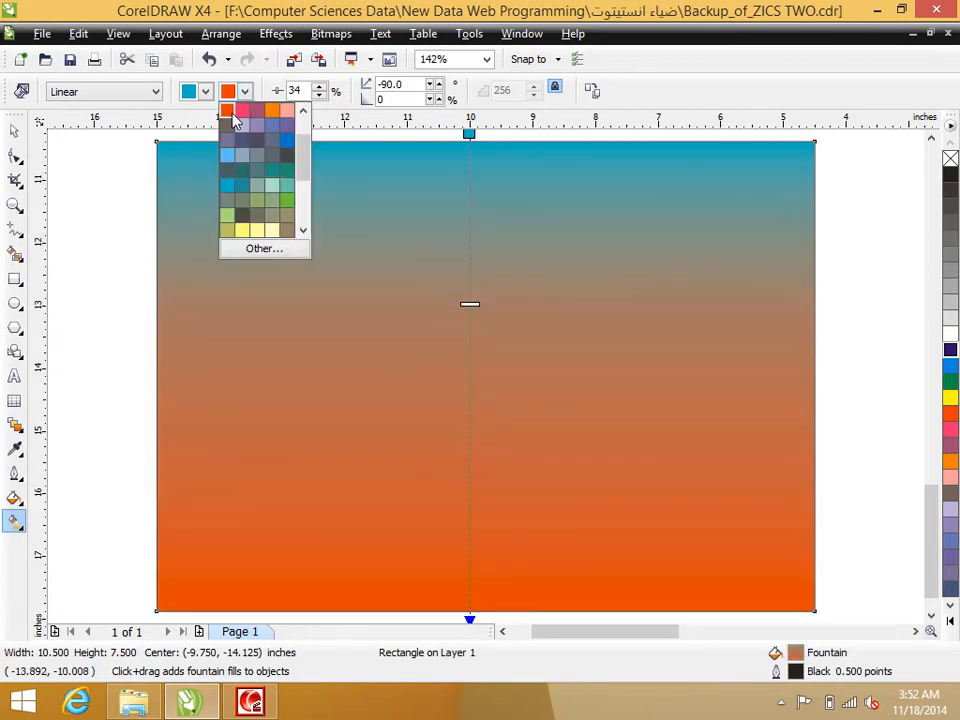
scroll(305, 156, "up", 3)
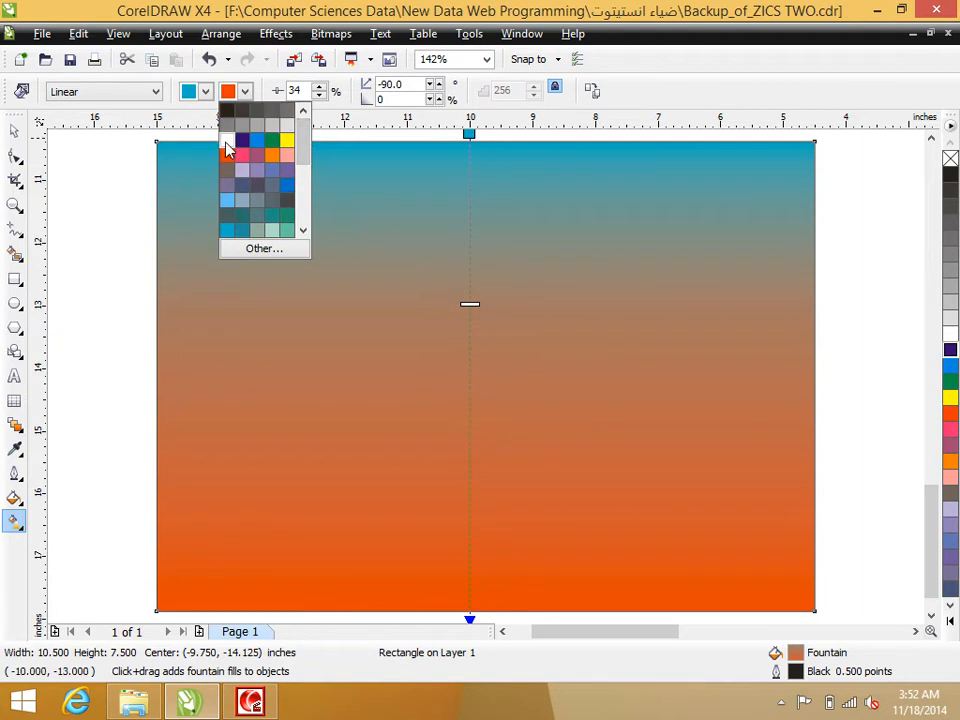
left_click(226, 143)
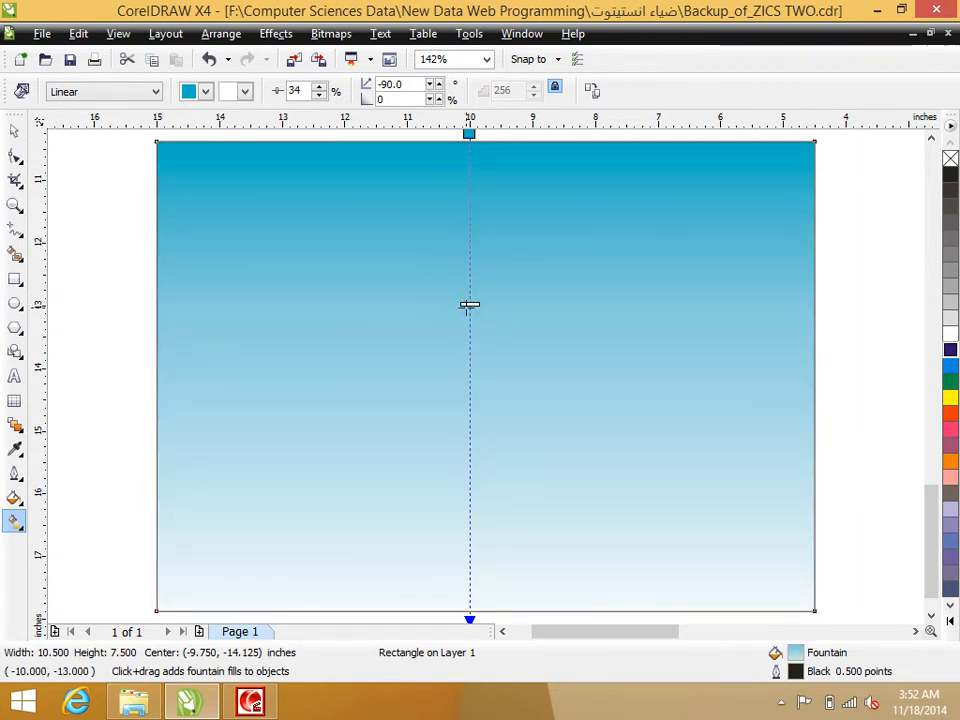
Step: Move the gradient's midpoint down to 56% and deselect the rectangle
left_click_drag(476, 372, 469, 390)
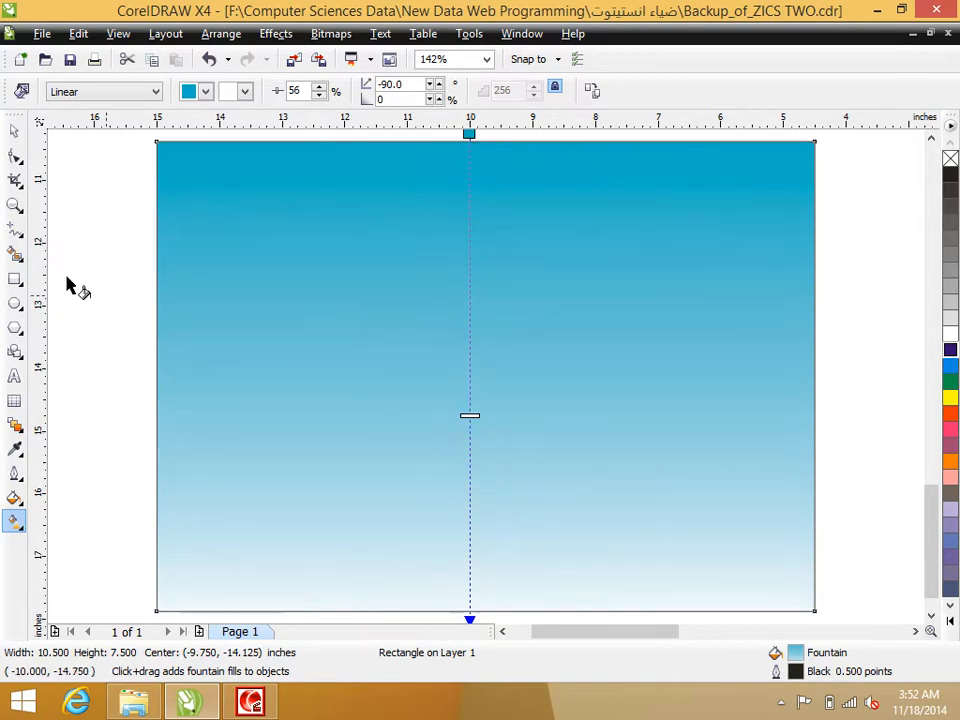
left_click(14, 130)
left_click(141, 231)
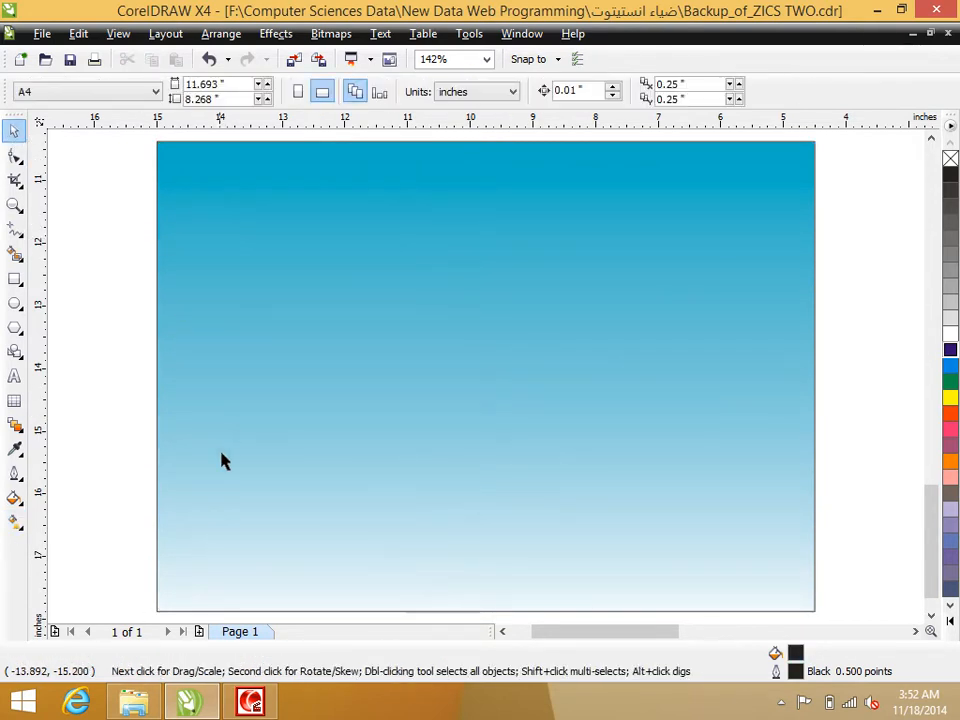
Step: Draw a horizontal band about 10.5 × 0.58 inches across the full width of the gradient rectangle, near its upper edge
left_click(14, 279)
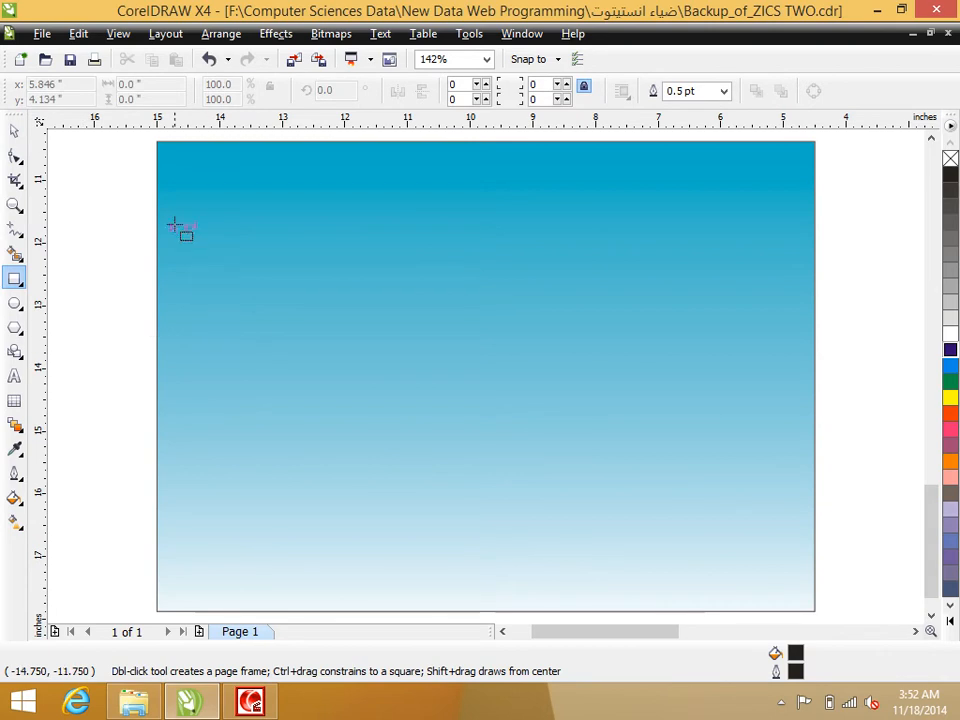
left_click_drag(157, 201, 816, 237)
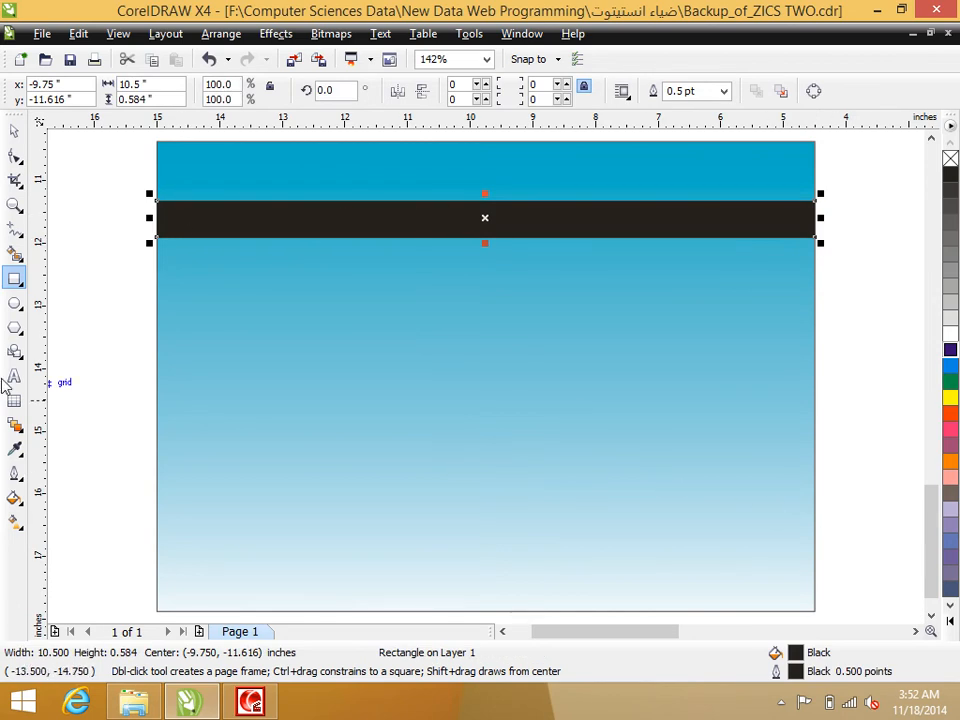
Step: Fill the horizontal band with brown C63 M68 Y77 K11 and remove its outline
left_click(14, 497)
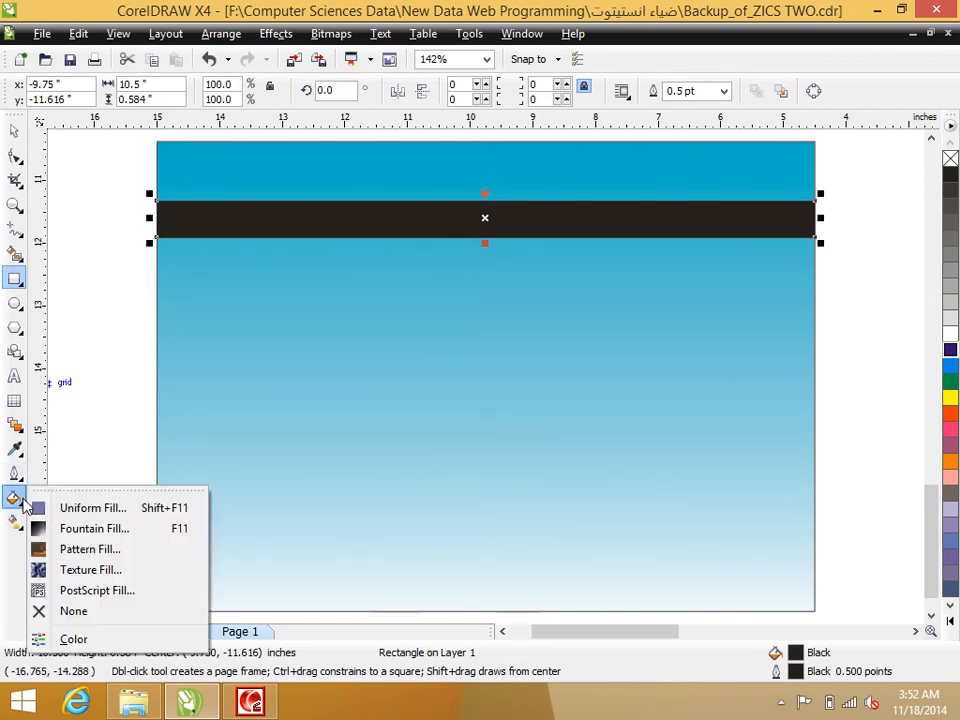
left_click(93, 510)
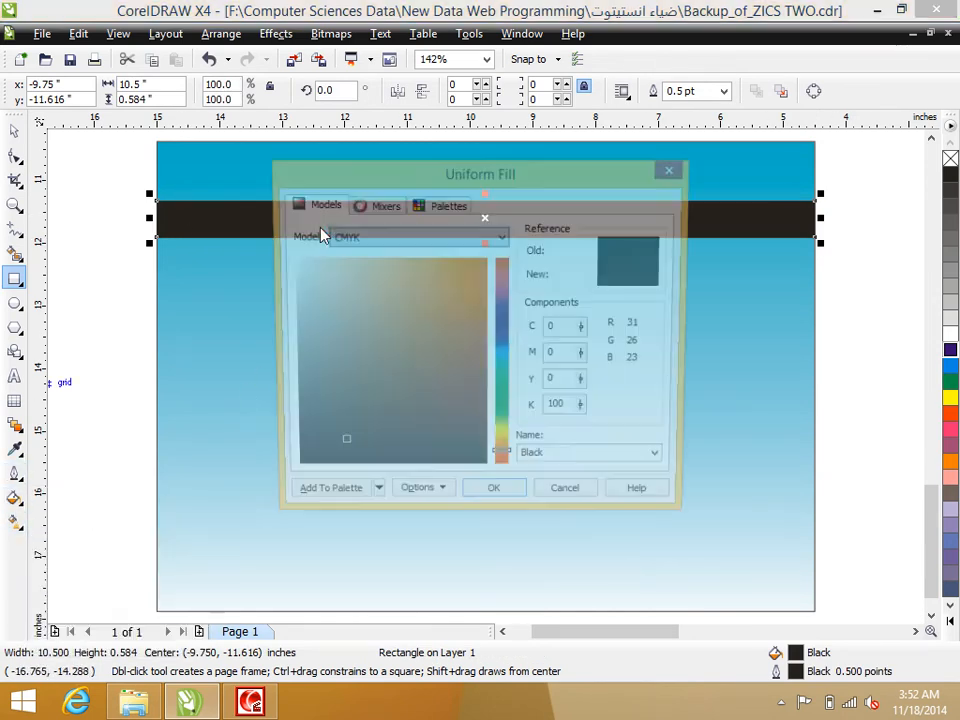
mouse_move(468, 393)
left_mouse_down()
mouse_move(426, 354)
mouse_move(444, 381)
mouse_move(465, 362)
mouse_move(483, 390)
mouse_move(354, 422)
mouse_move(350, 398)
left_mouse_up()
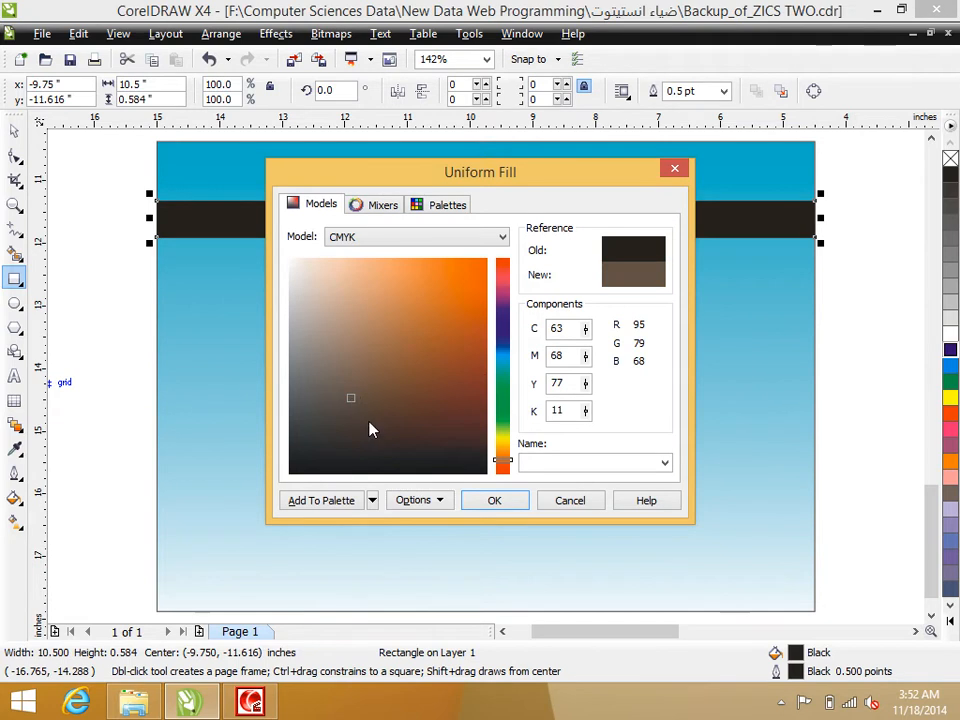
left_click(478, 502)
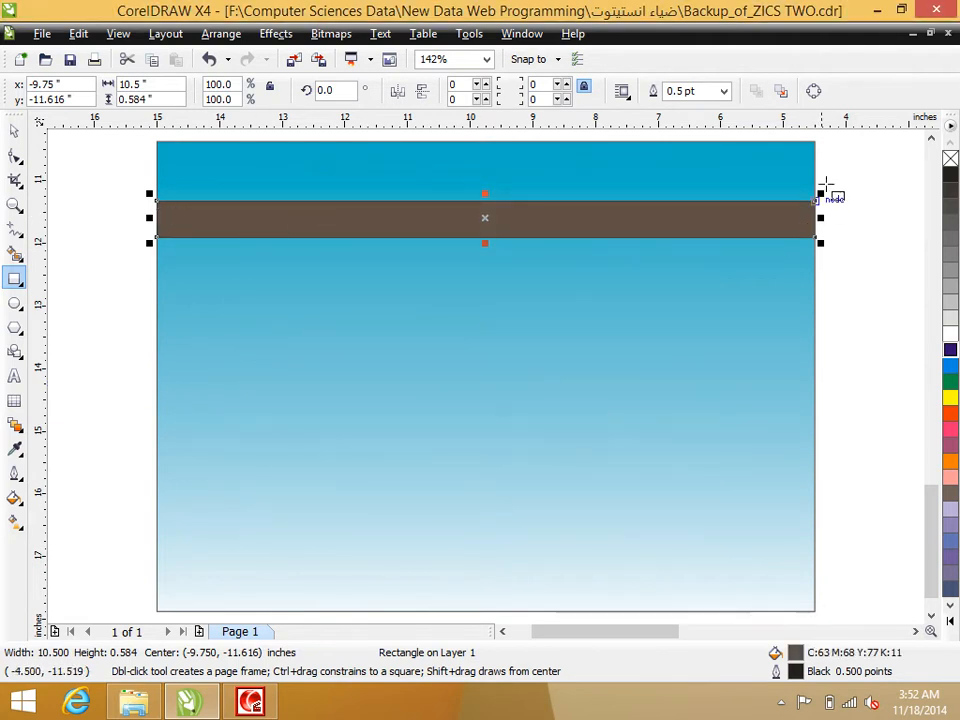
right_click(950, 159)
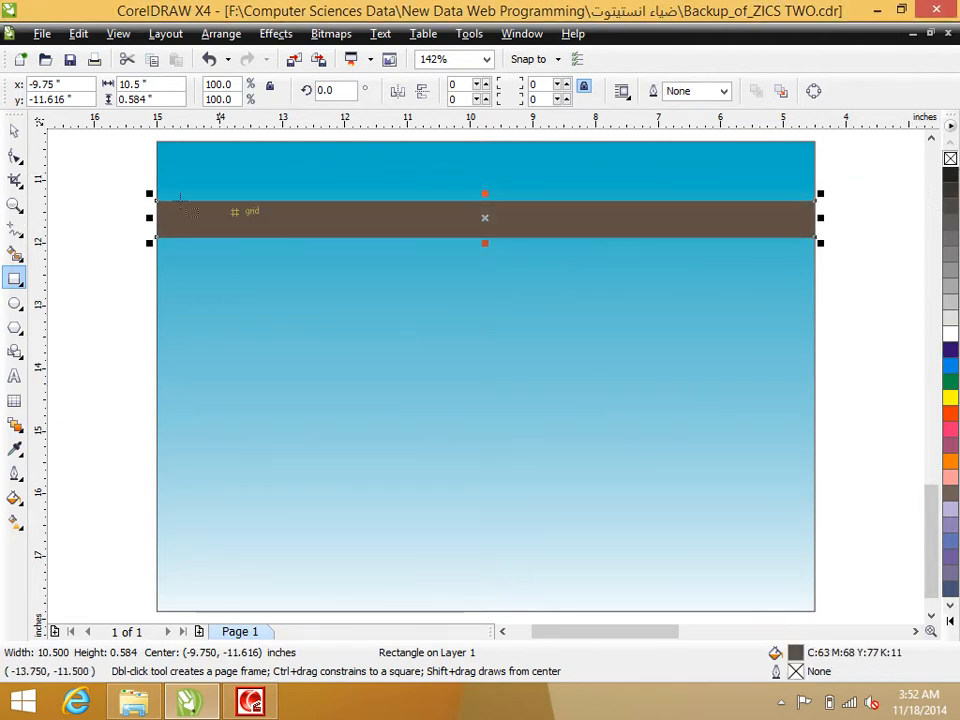
Step: Nudge the brown band down about 0.34 inches, to a vertical center of -11.956 inches, and deselect it
left_click(14, 133)
left_click(234, 230)
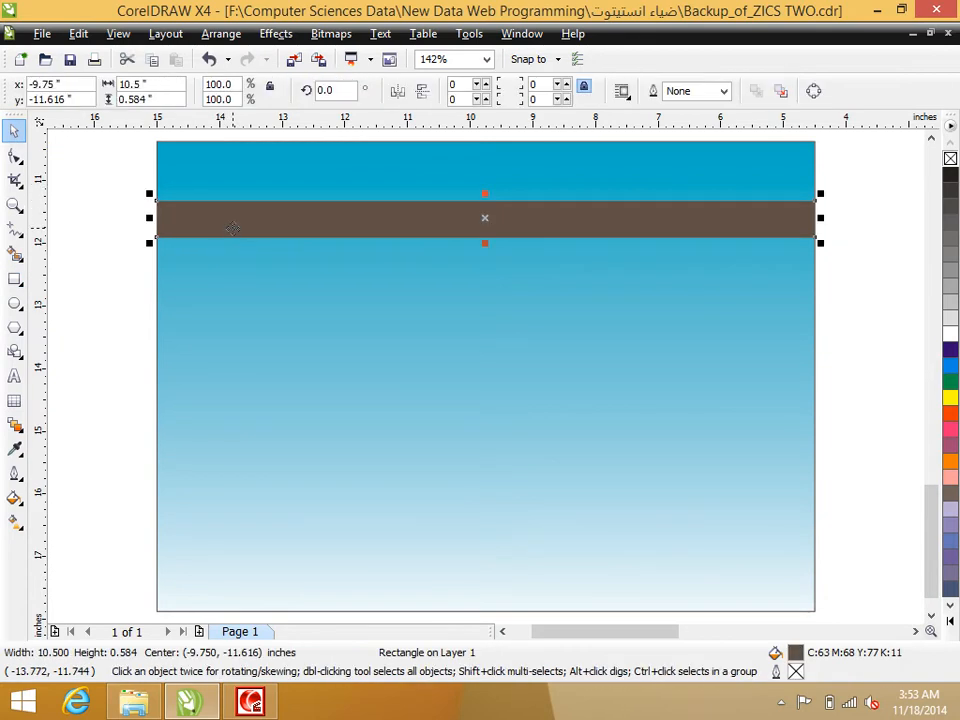
key("Down")
key("Down")
key("Down")
key("Down")
key("Down")
key("Down")
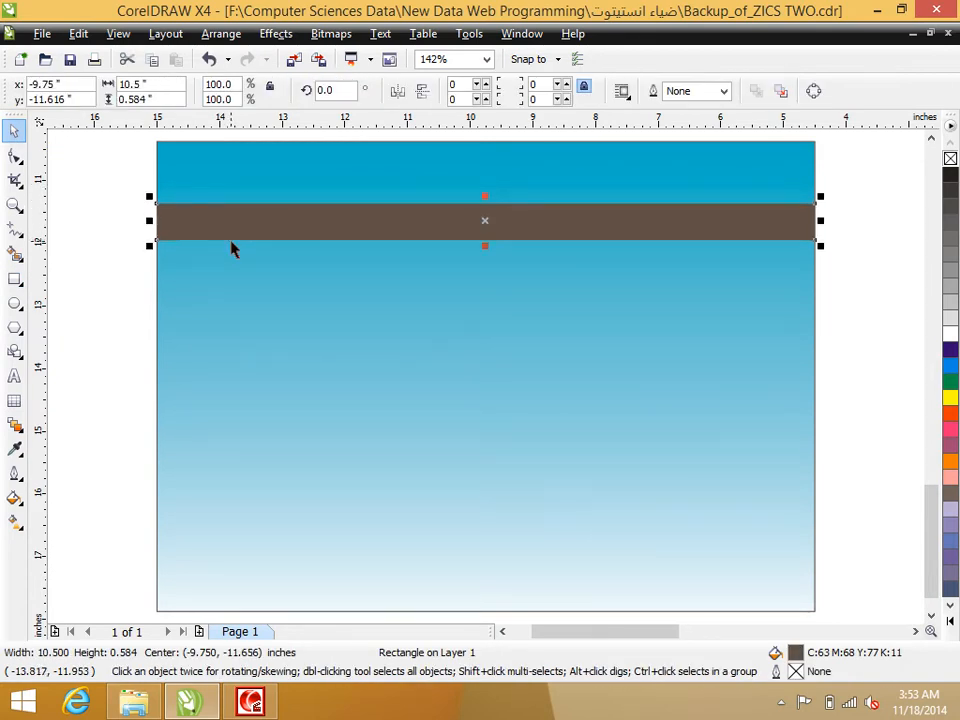
key("Down")
key("Down")
key("Down")
key("Down")
key("Down")
key("Down")
key("Down")
key("Down")
key("Down")
key("Down")
key("Down")
key("Down")
key("Down")
key("Down")
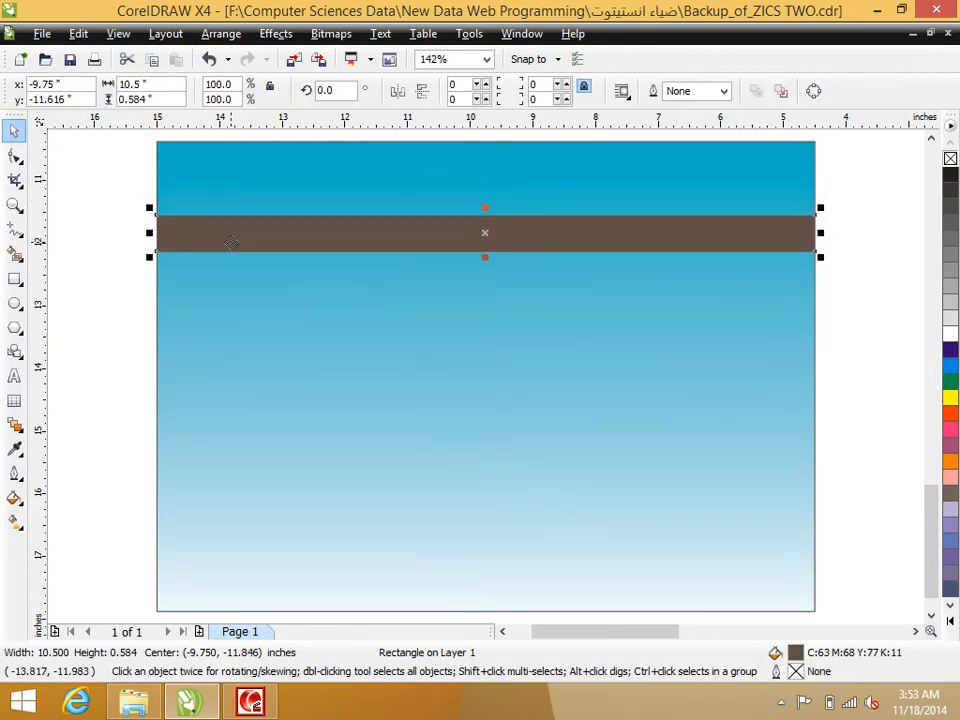
key("Down")
key("Down")
key("Down")
key("Down")
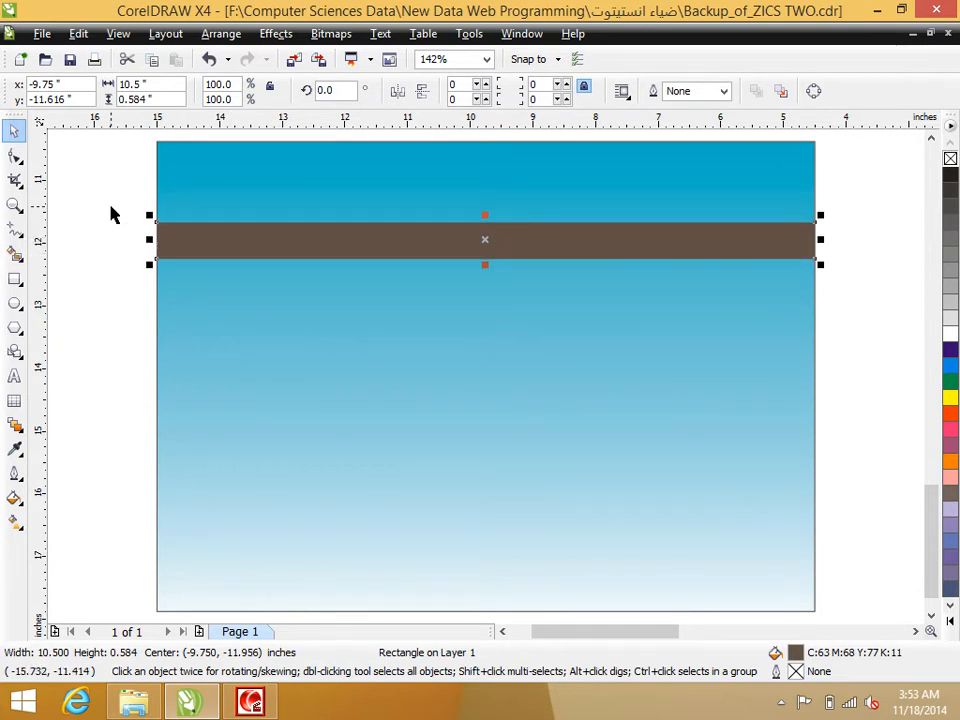
left_click(111, 214)
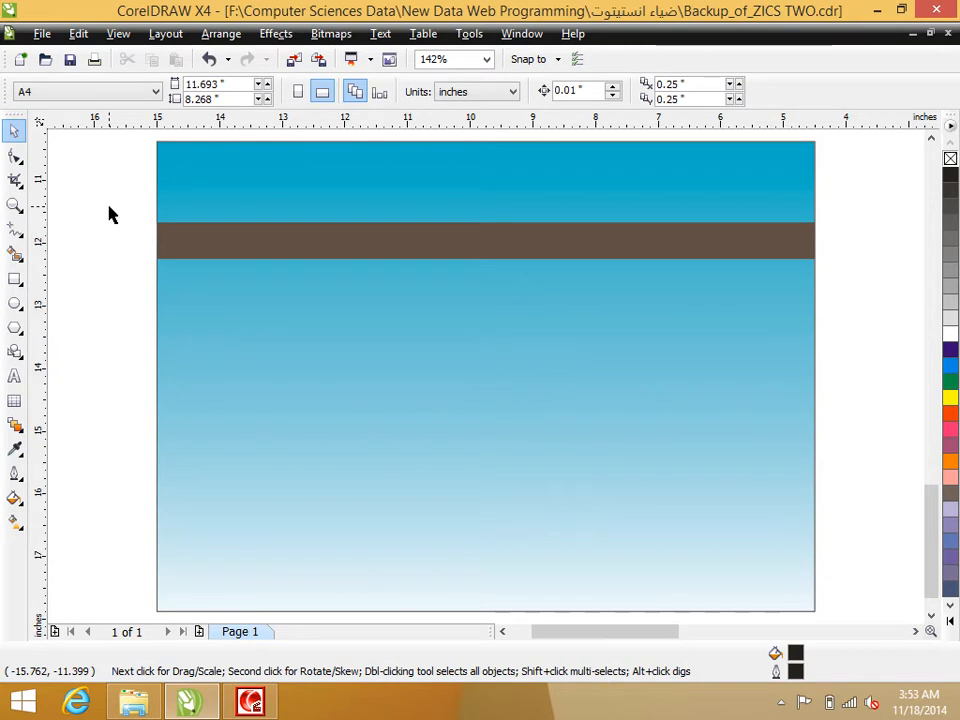
Step: Draw a vertical strip about 0.98 × 7.63 inches over the gradient rectangle's left edge and PowerClip it inside that rectangle
left_click(14, 279)
left_click_drag(141, 134, 203, 611)
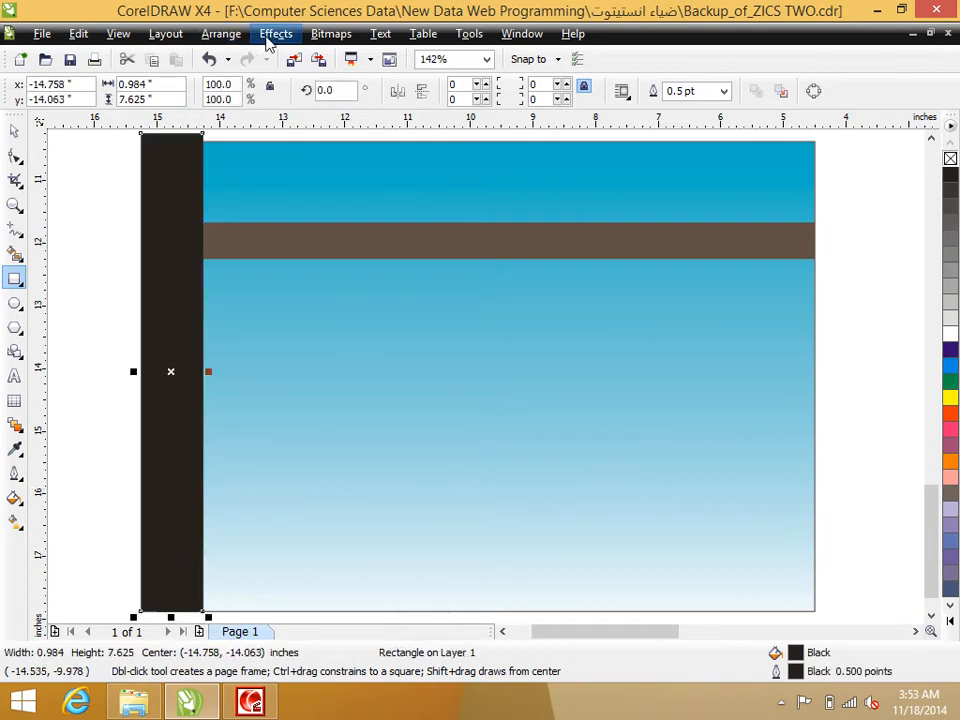
left_click(268, 40)
mouse_move(343, 320)
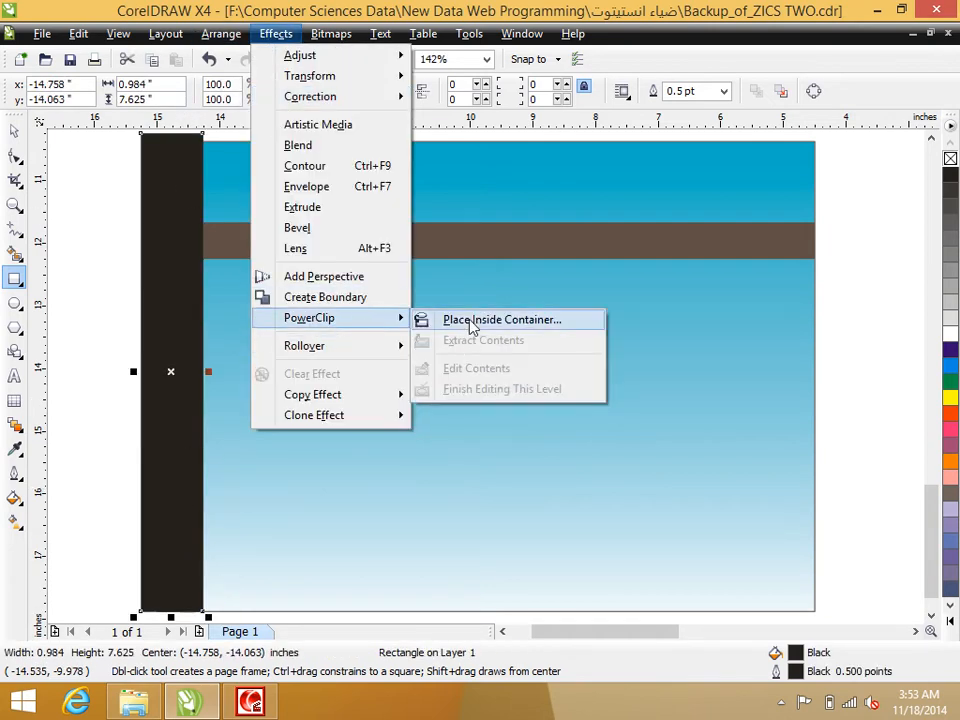
left_click(471, 320)
left_click(283, 311)
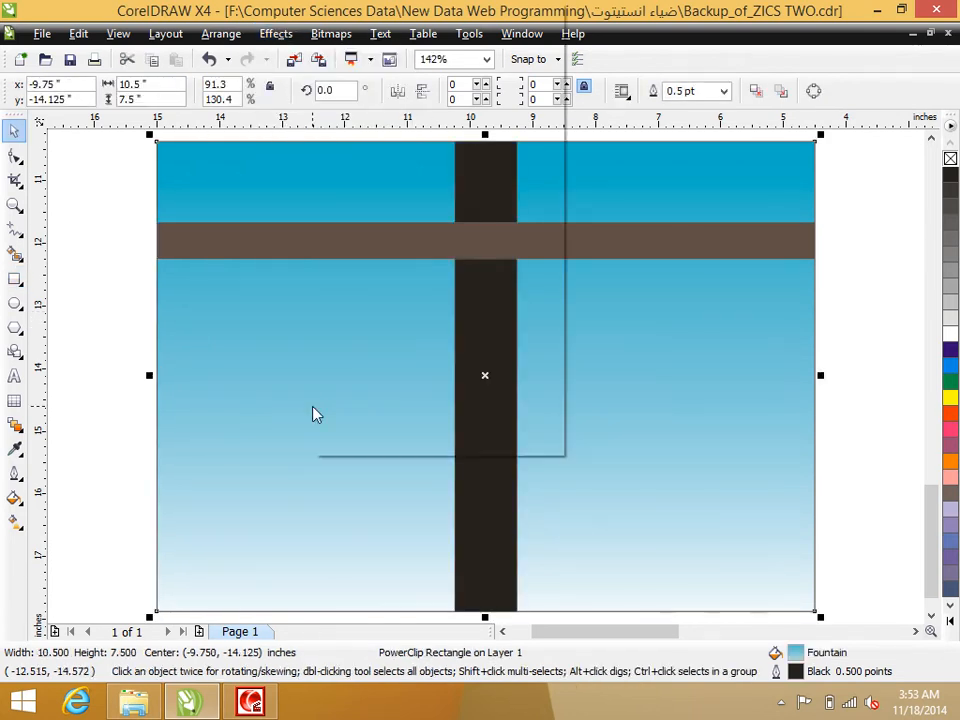
Step: Edit the PowerClip contents, stretching the strip to 8.5 inches high centered on the container's left edge, and fill it blue
right_click(313, 414)
left_click(370, 32)
left_click_drag(482, 285, 185, 281)
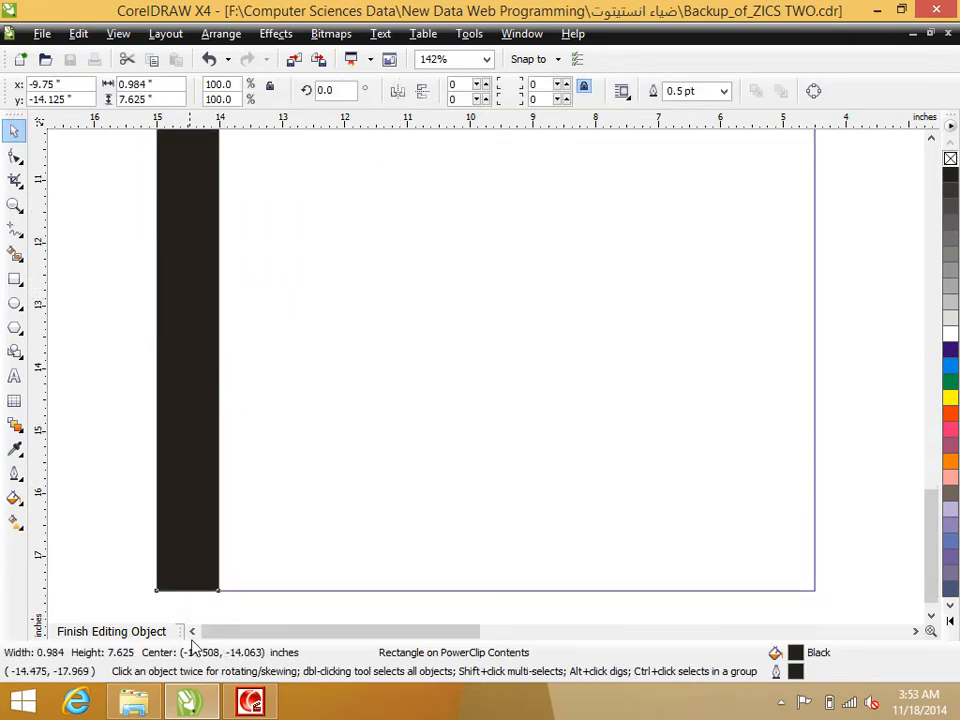
left_click_drag(190, 637, 190, 636)
left_click(222, 469)
left_click(202, 470)
left_click_drag(197, 448, 184, 446)
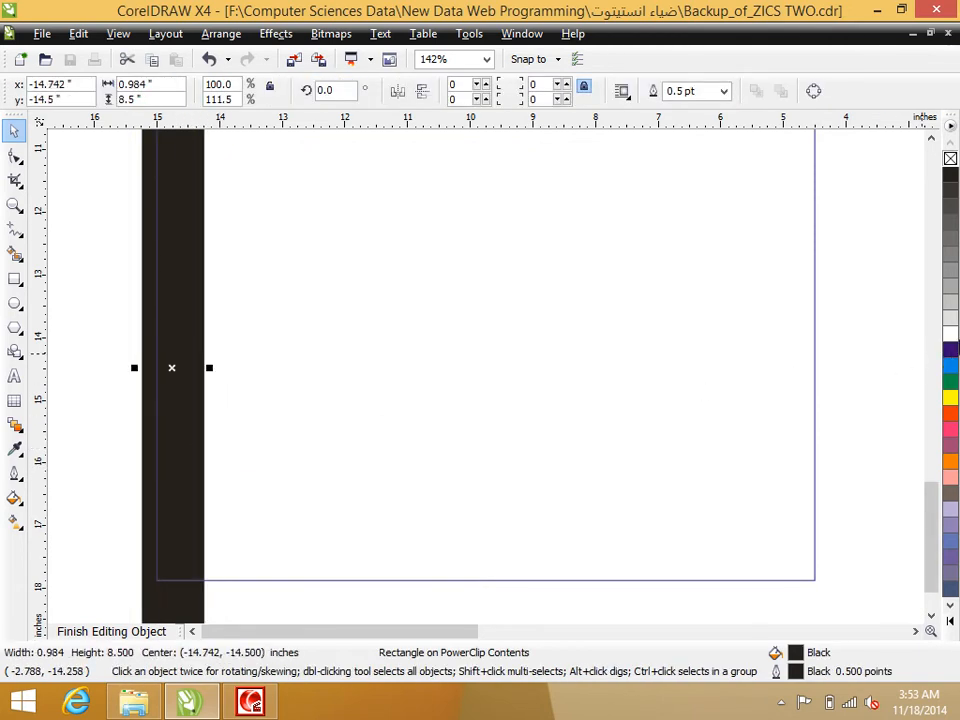
left_click(949, 351)
left_click_drag(167, 394, 155, 394)
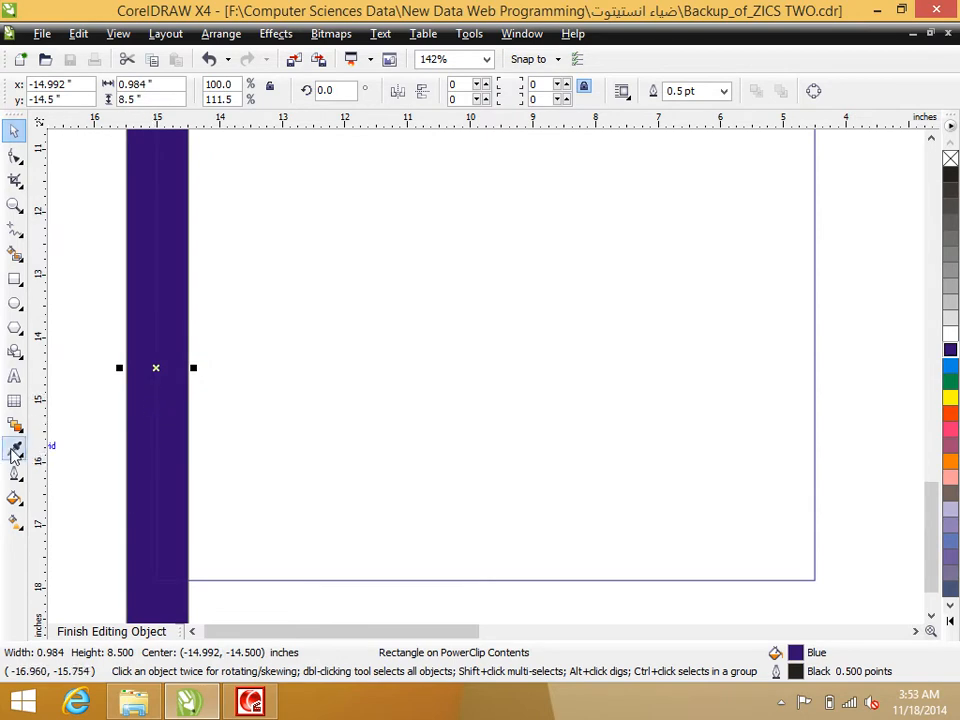
Step: Apply a linear transparency fading rightward across the strip, shorten it to a 13% edge pad, and undo the tilted version
right_click(11, 446)
left_click(11, 434)
left_click(14, 424)
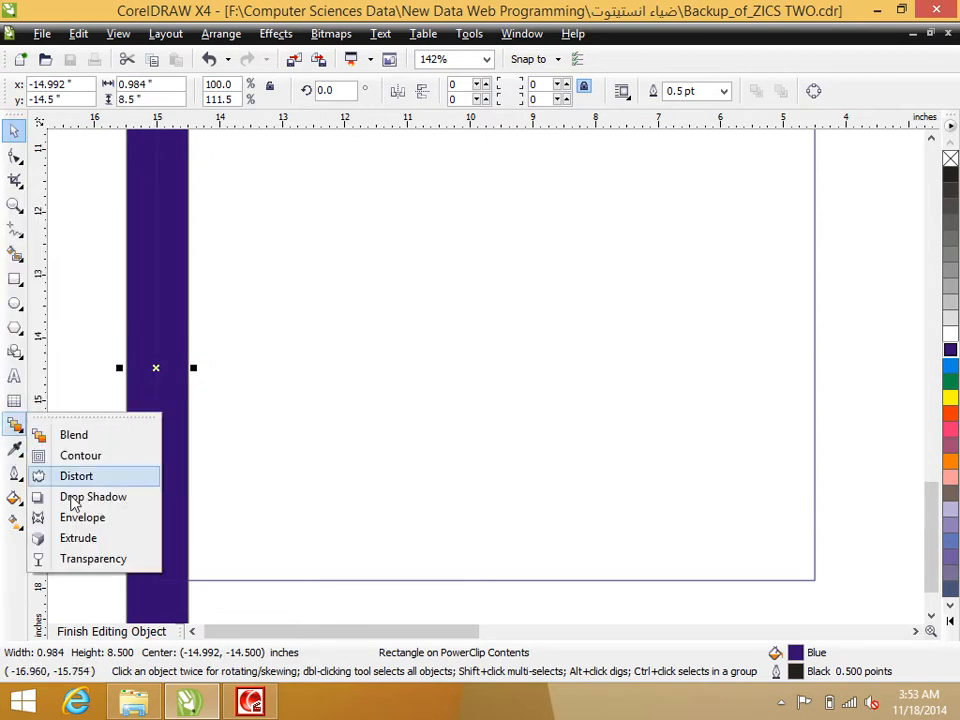
left_click(82, 560)
left_click_drag(139, 415, 189, 424)
key("ctrl+z")
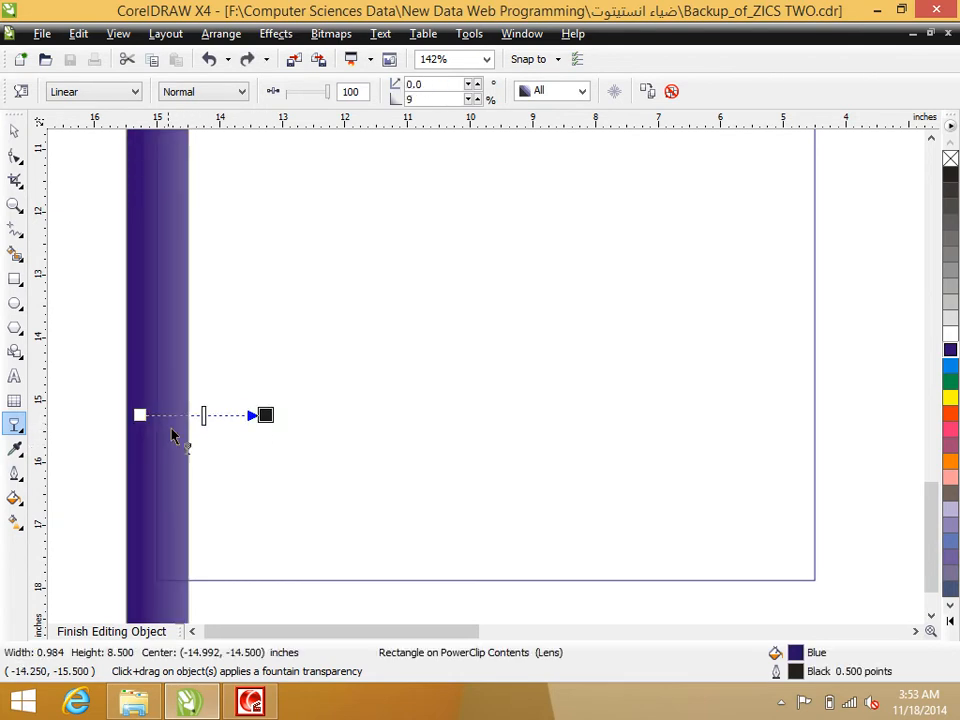
left_click_drag(193, 415, 172, 415)
left_click_drag(265, 415, 211, 421)
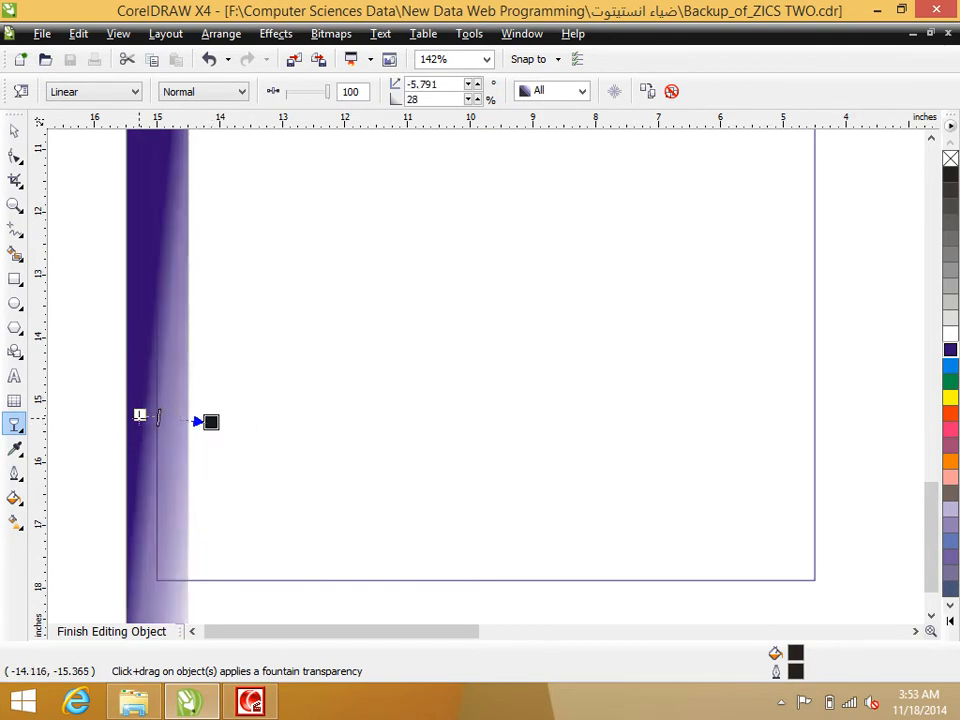
key("ctrl+z")
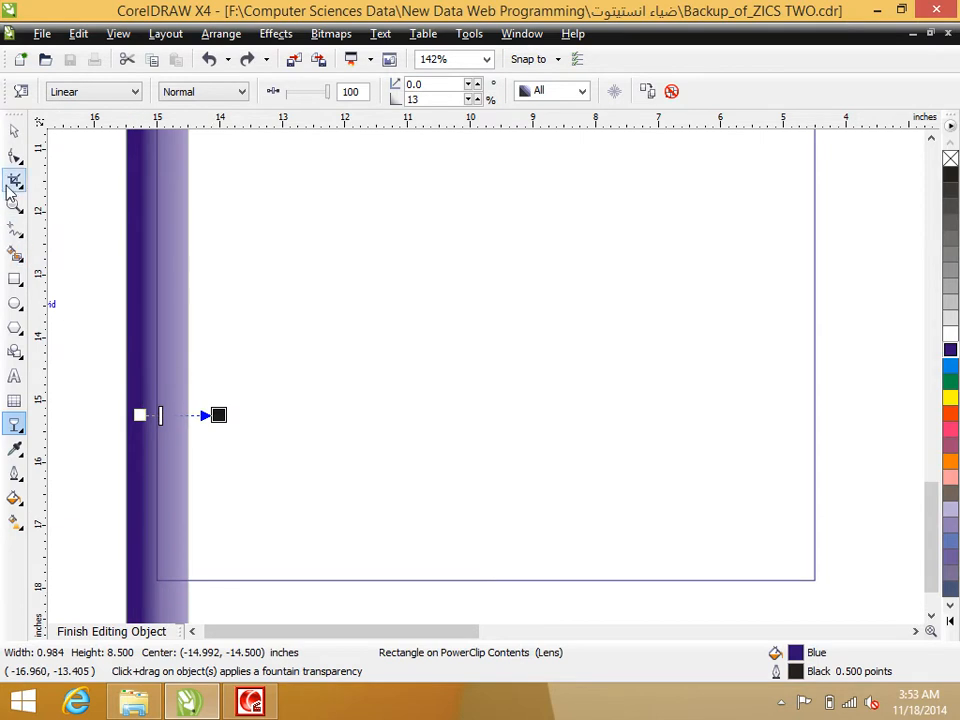
Step: Shift the blue strip 0.25 inches further left and finish editing the PowerClip contents
left_click(14, 131)
key("Left")
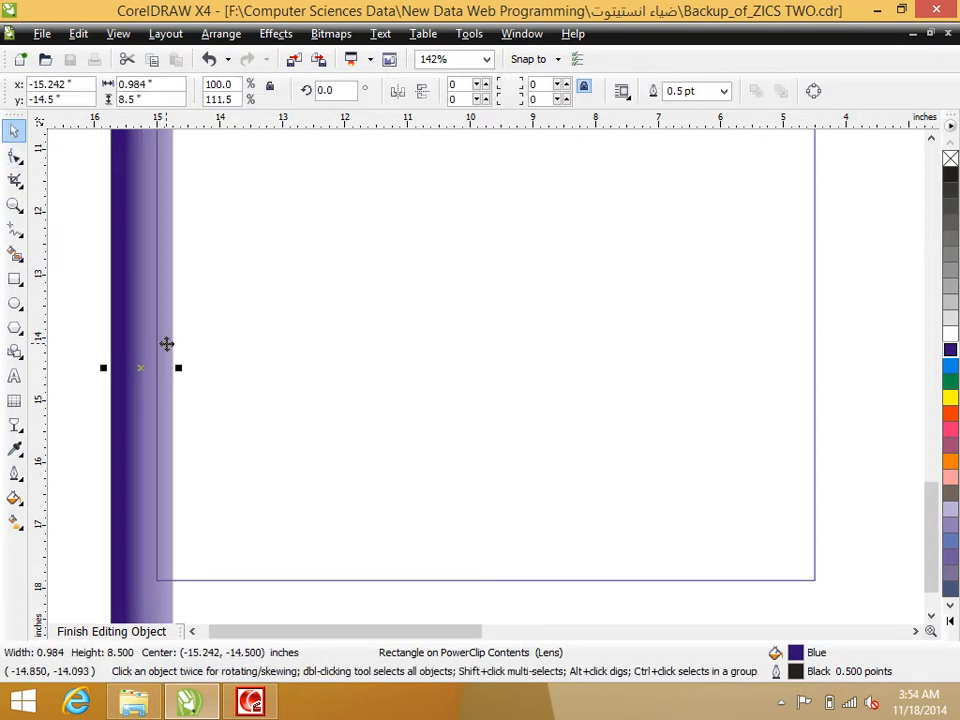
right_click(168, 350)
left_click(237, 14)
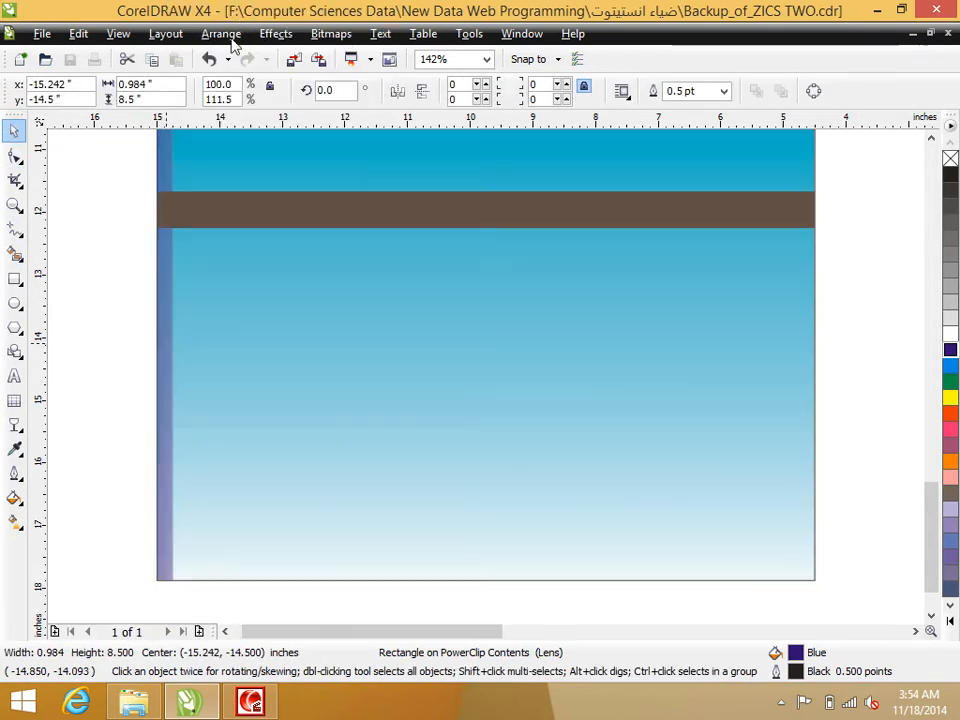
Step: Reopen the PowerClip contents, recenter the blue strip on the container's left edge, and place a copy at the right edge
right_click(184, 359)
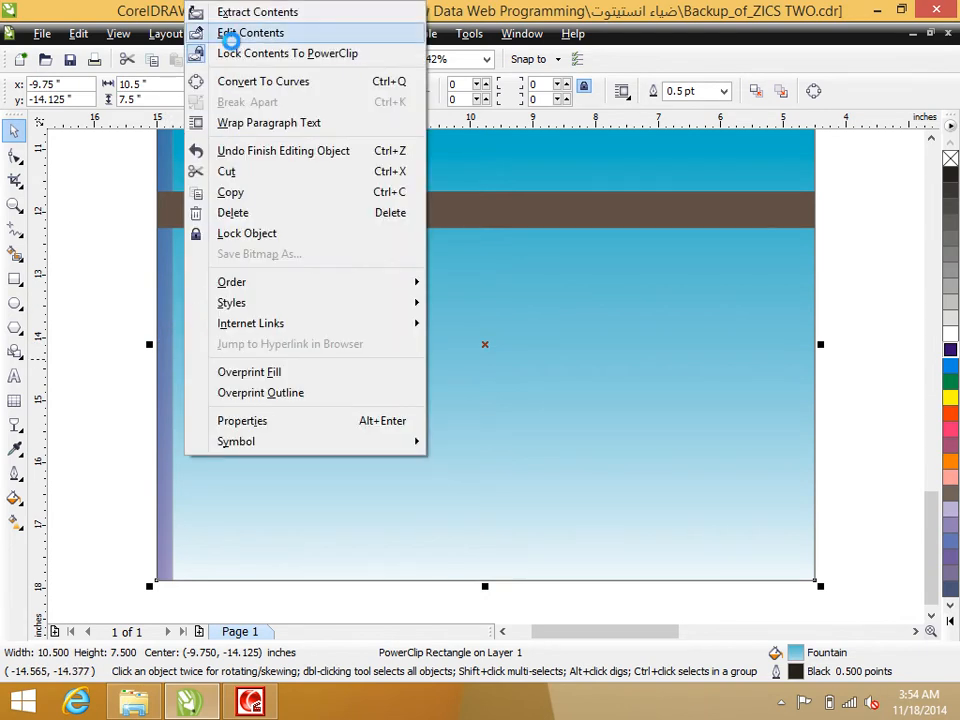
left_click(230, 32)
left_click(137, 308)
left_click_drag(137, 310, 798, 316)
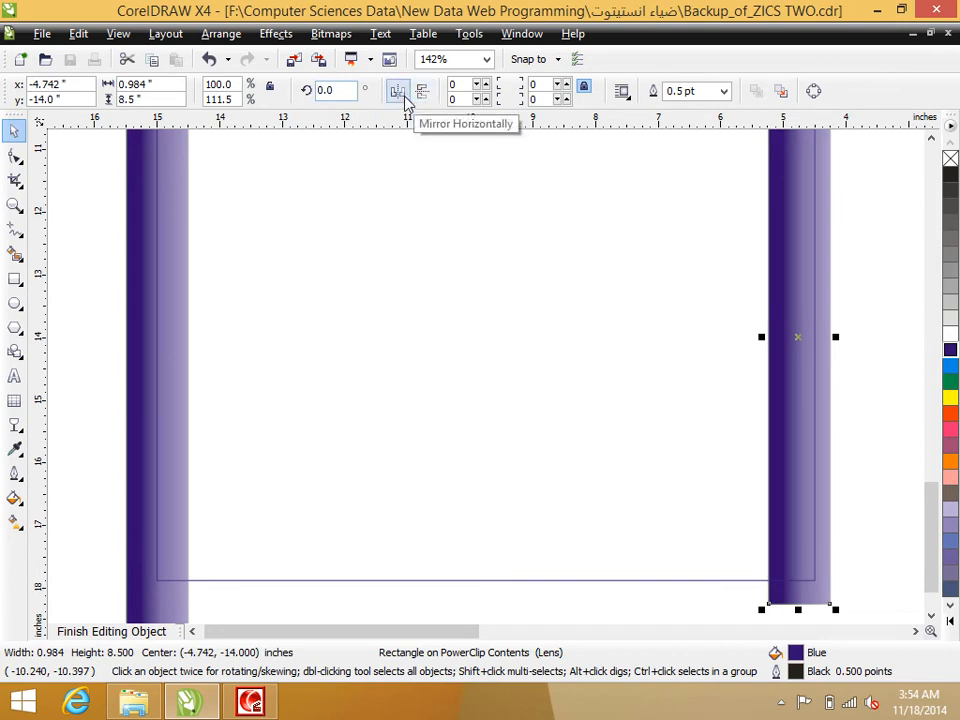
Step: Mirror the copied strip horizontally, center it on the container's right edge, and finish editing the PowerClip
left_click(400, 93)
left_click_drag(789, 268, 798, 268)
right_click(798, 275)
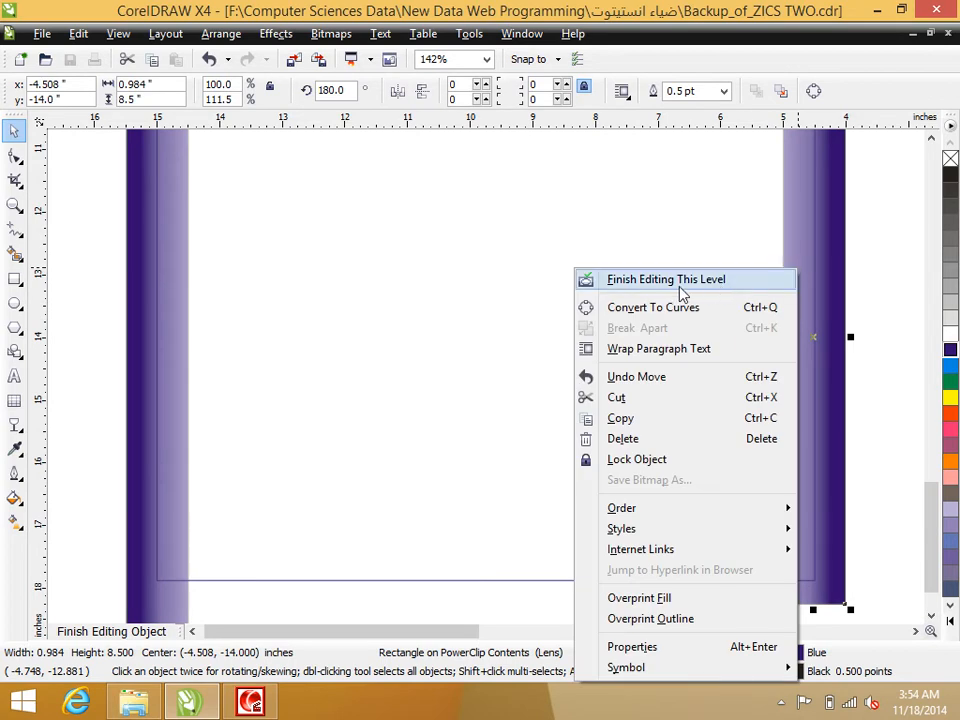
left_click(622, 287)
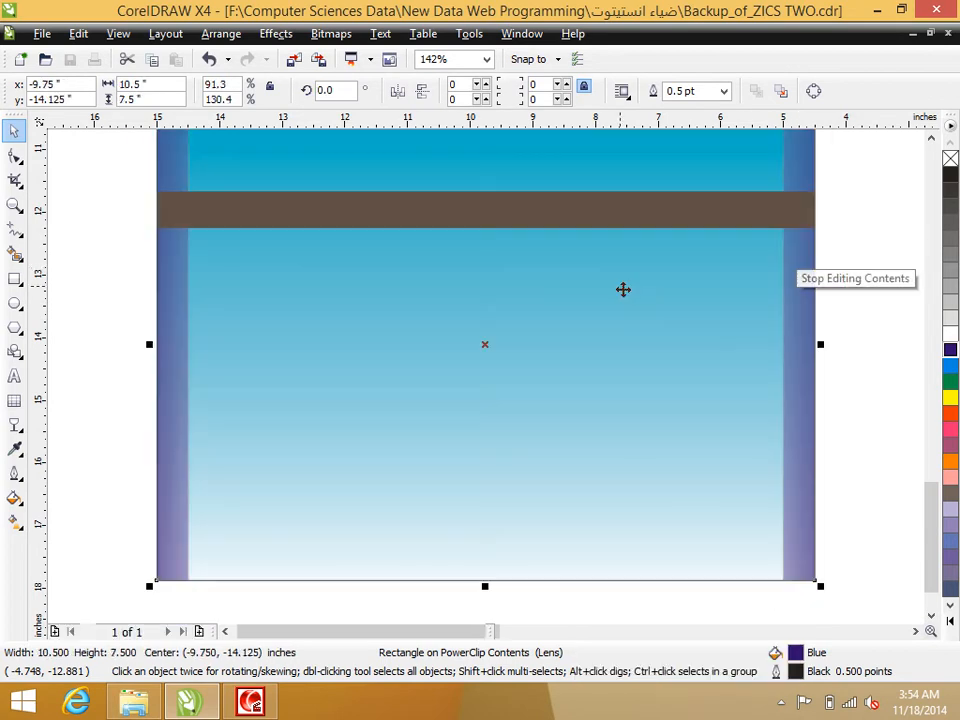
Step: Drag the brown band about 2 inches left and 0.25 inches down, and PowerClip it inside the gradient rectangle
left_click(104, 269)
left_click(281, 216)
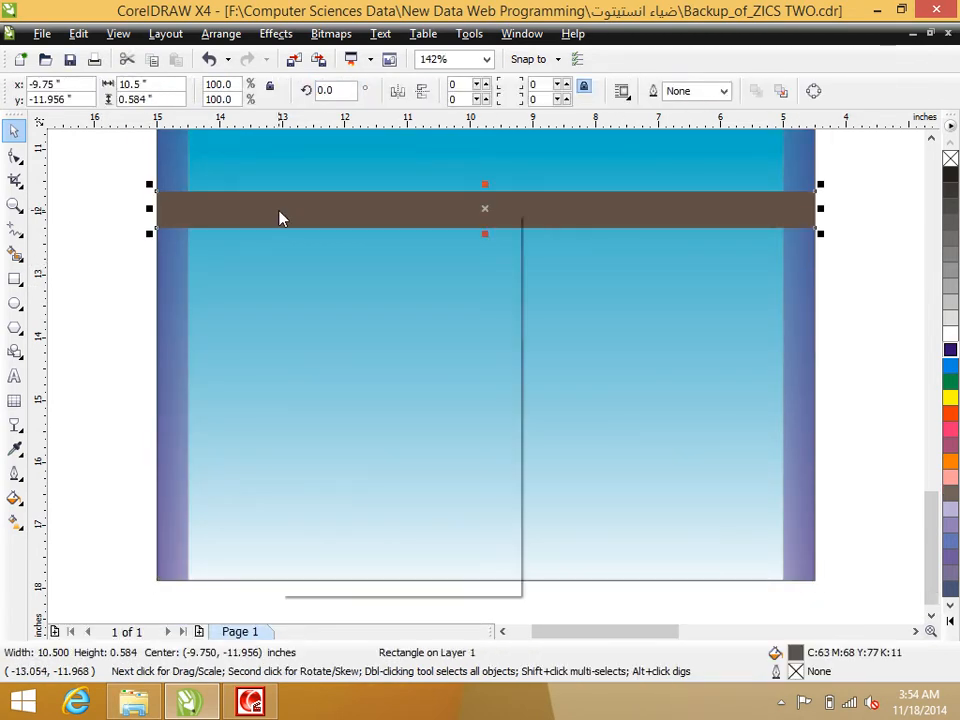
right_click(281, 214)
left_click(225, 261)
left_click(216, 246)
left_click(270, 213)
left_click_drag(270, 213, 160, 229)
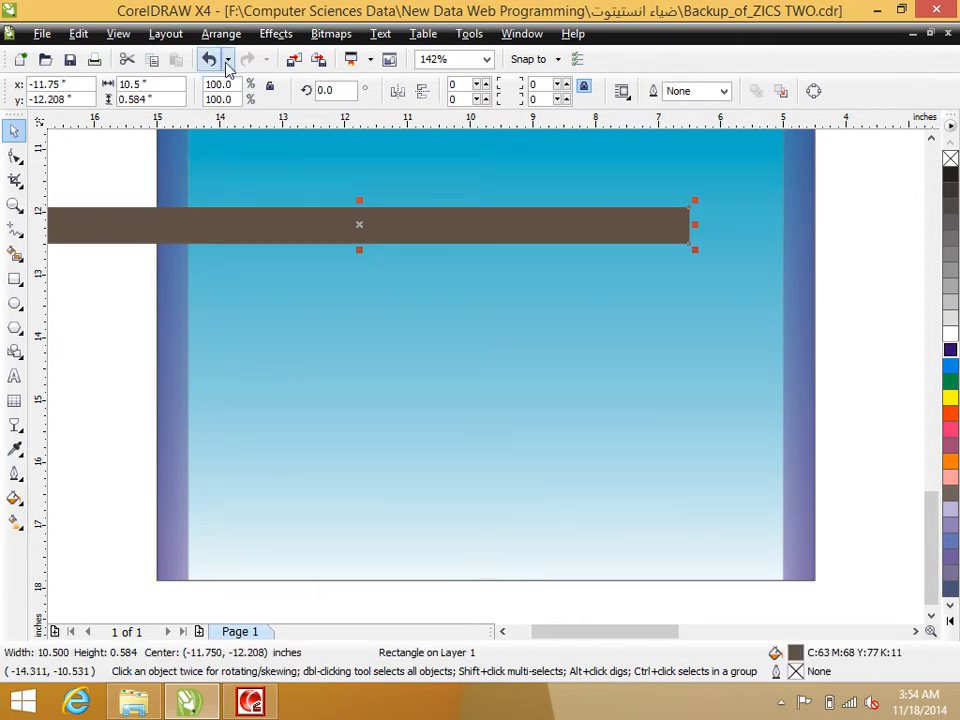
left_click(275, 36)
mouse_move(364, 319)
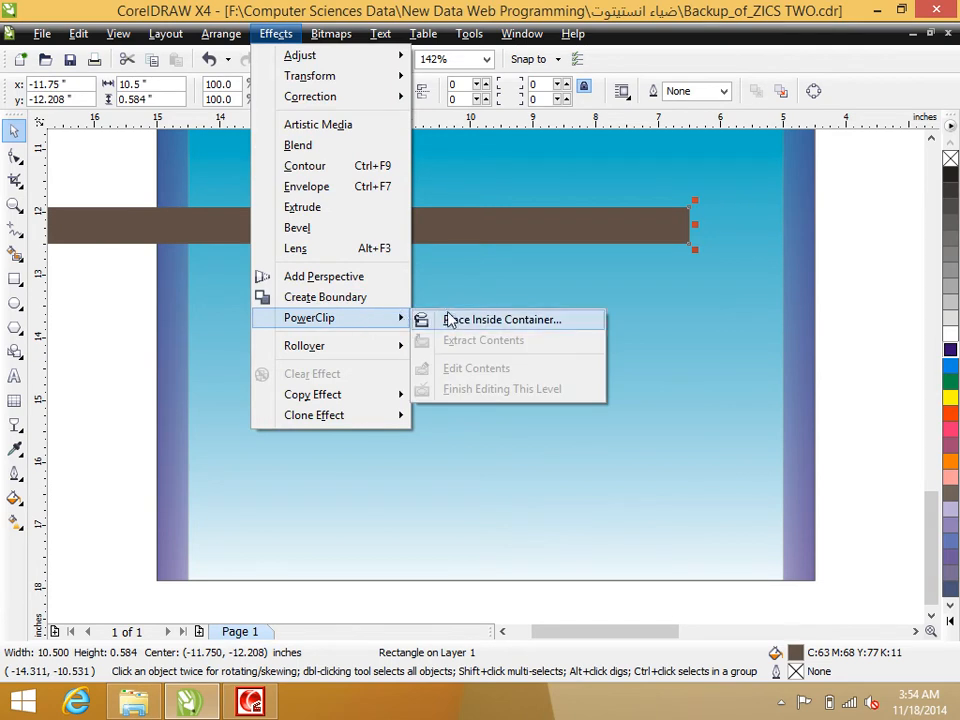
left_click(450, 319)
left_click(420, 283)
Step: Edit the PowerClip contents, move the brown band up near the container's upper edge, and widen it rightward to 10.75 inches
right_click(420, 283)
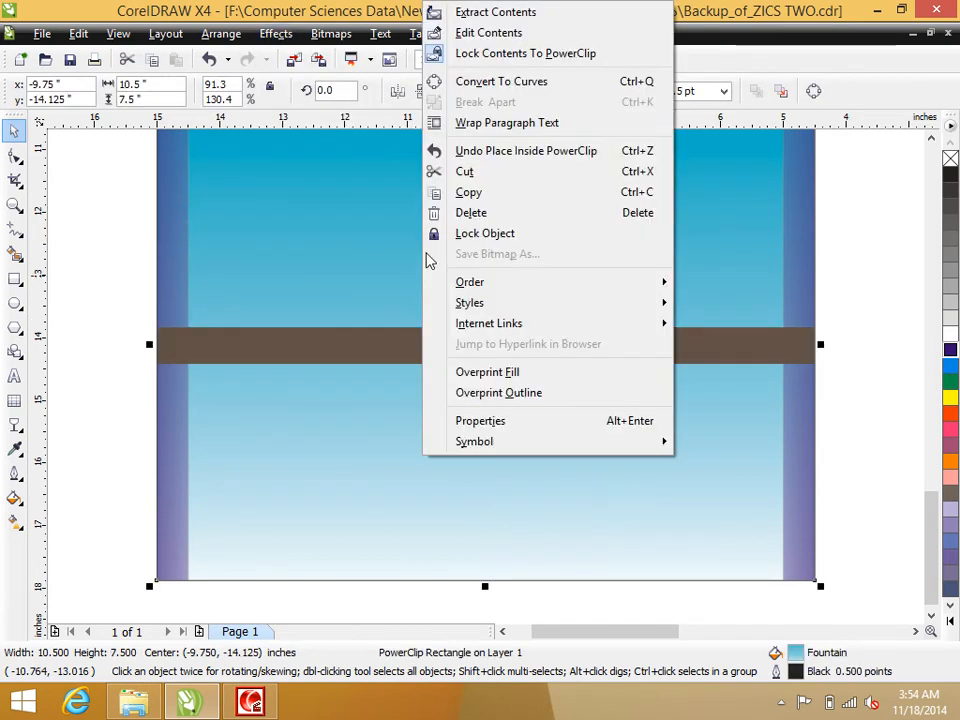
left_click(469, 33)
left_click_drag(450, 351, 451, 161)
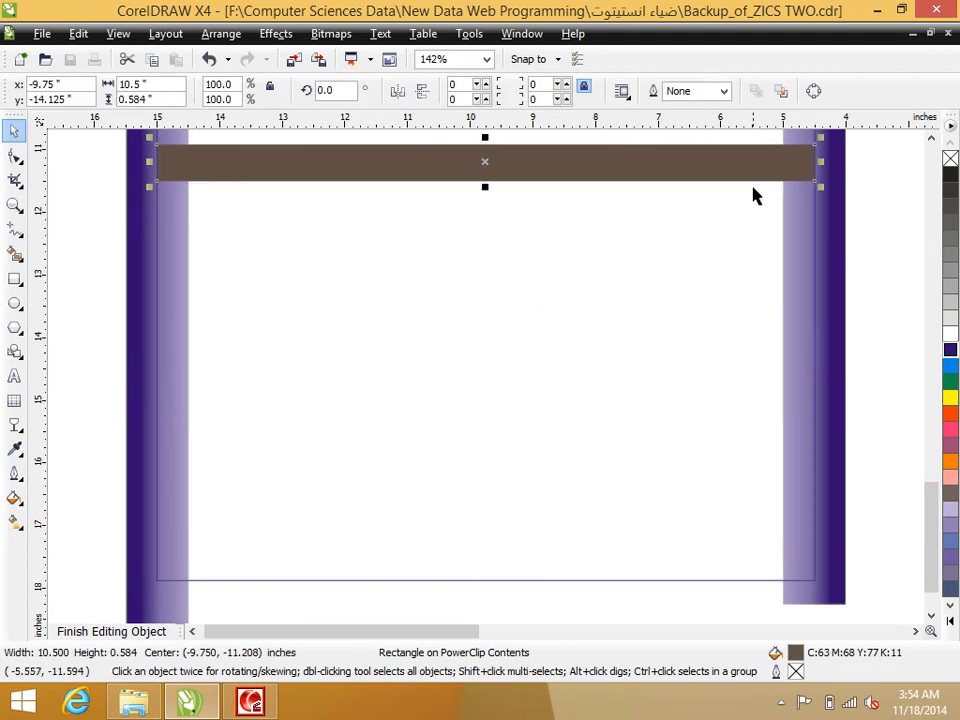
left_click(827, 165)
left_click(801, 165)
left_click_drag(820, 162, 835, 163)
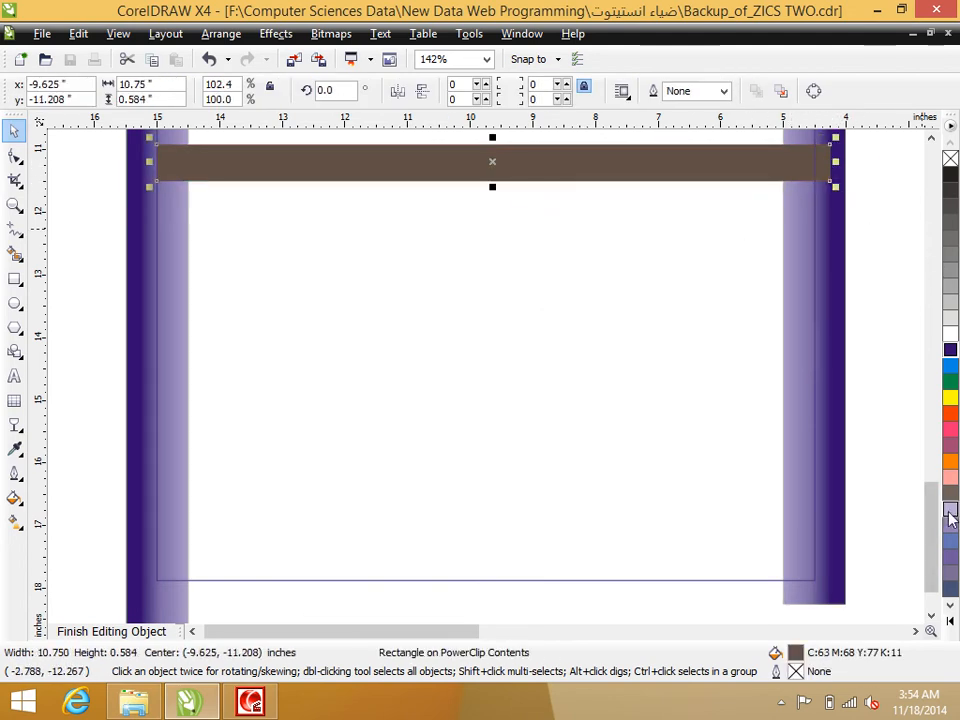
Step: Lower the brown band to a center of about -9.806, -12.503 inches, spanning both side strips, and finish editing the PowerClip
mouse_move(934, 514)
left_mouse_down()
mouse_move(934, 480)
mouse_move(946, 505)
left_mouse_up()
left_click_drag(541, 235, 531, 300)
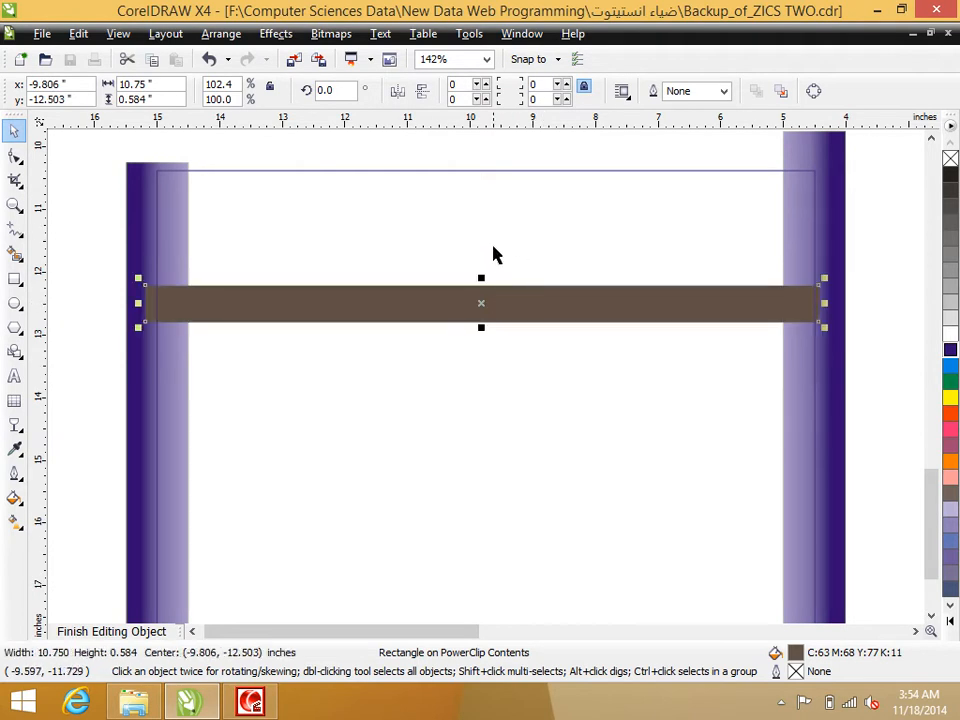
right_click(280, 305)
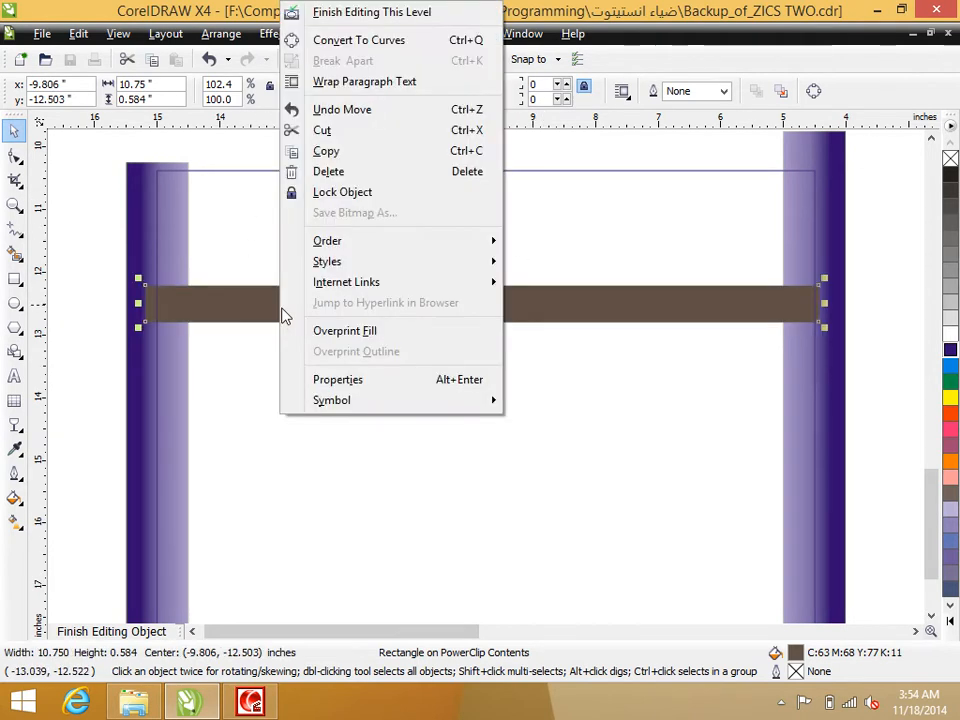
left_click(314, 15)
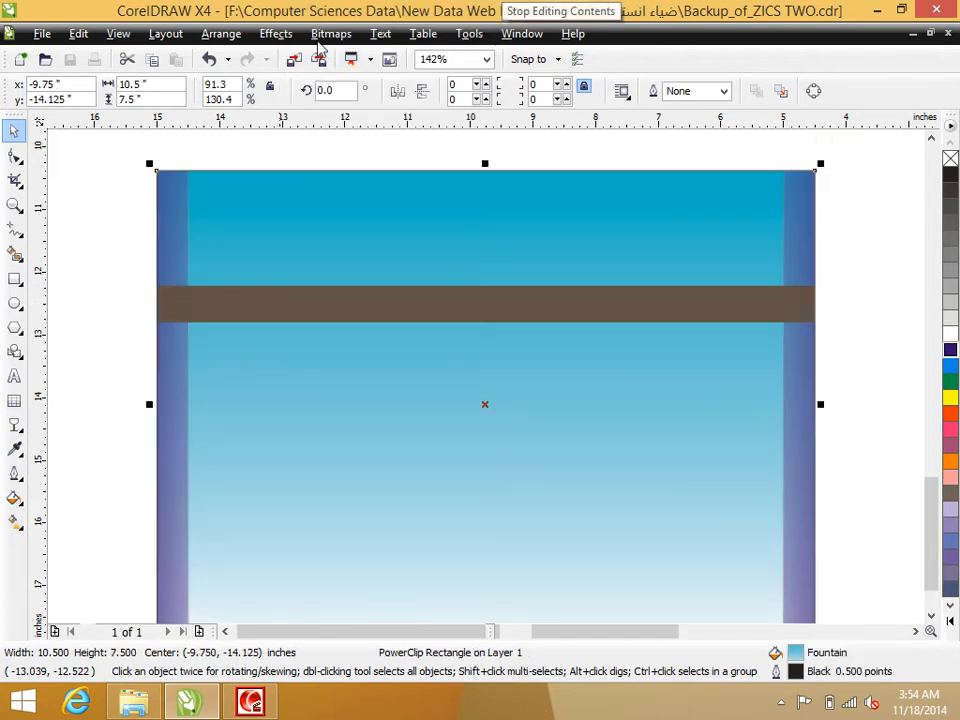
Step: Add the artistic text "DIT" below the brown band and enlarge it to about 252 pt
left_click(90, 246)
left_click(388, 413)
left_click(15, 206)
left_click(175, 91)
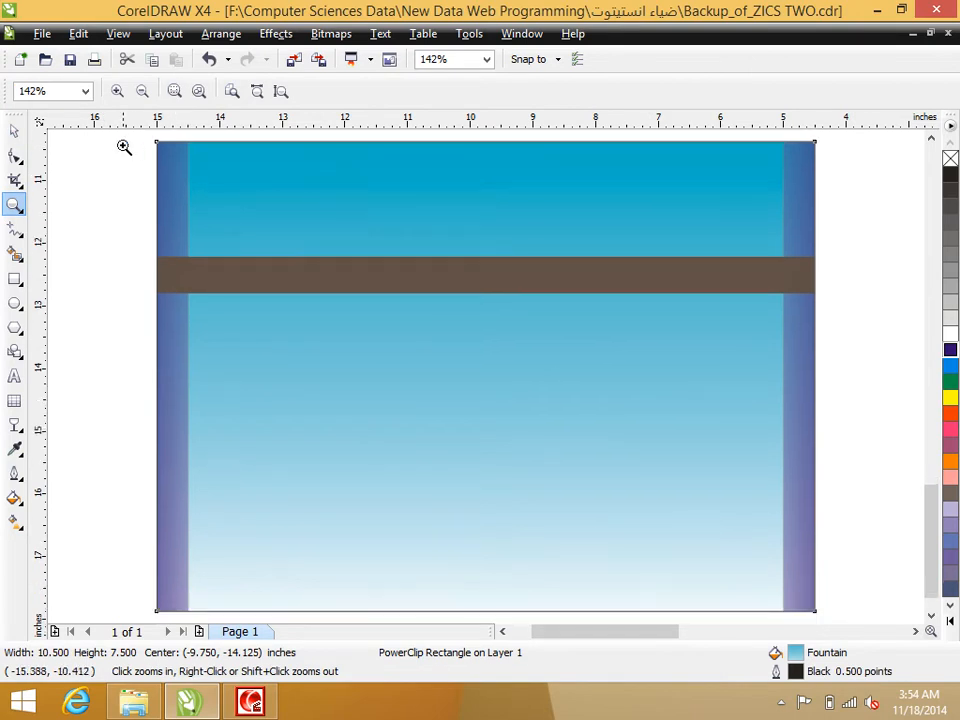
left_click(13, 130)
left_click(88, 222)
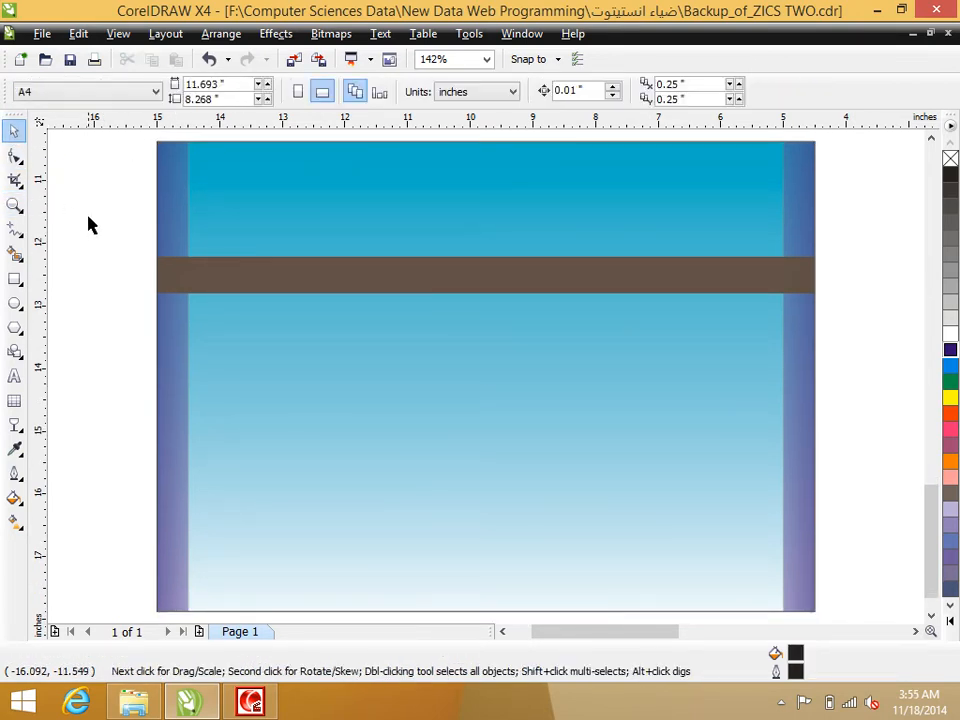
left_click(15, 375)
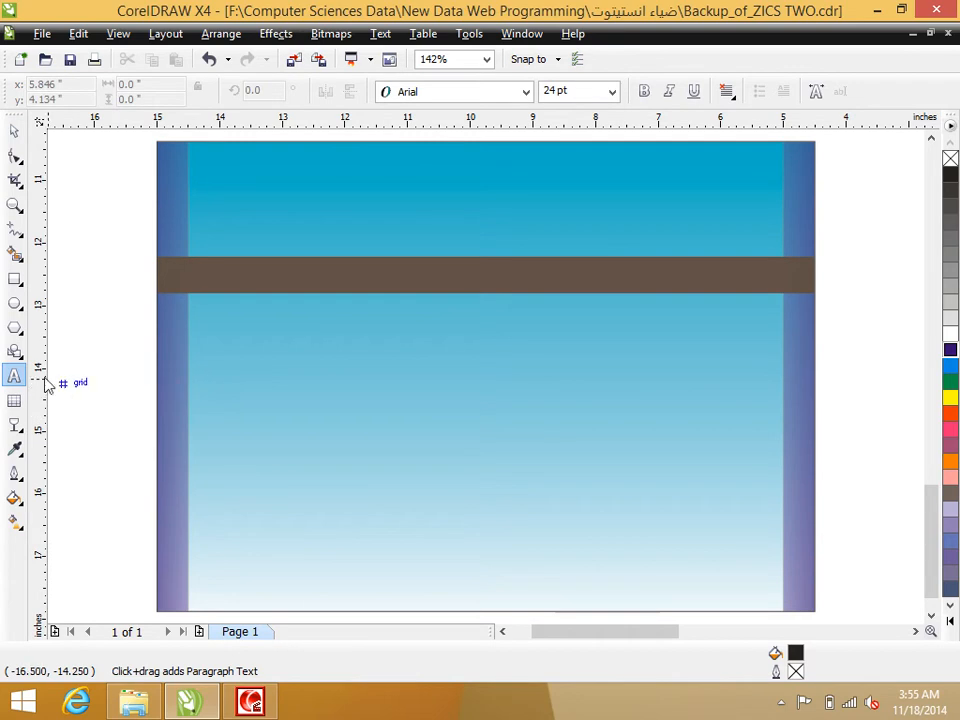
left_click(293, 377)
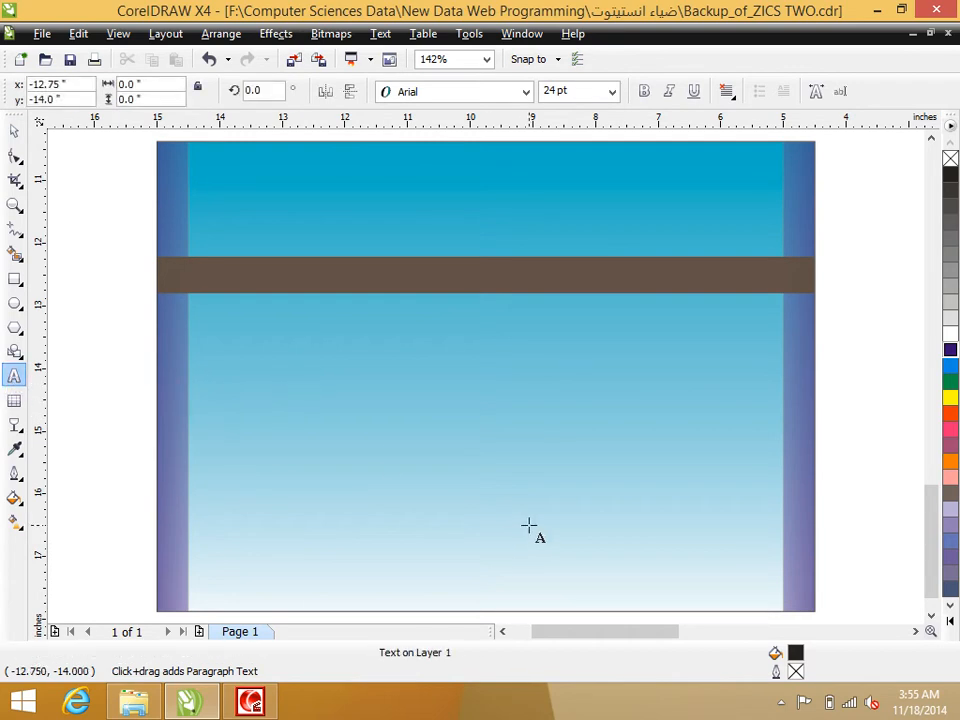
type("DIT")
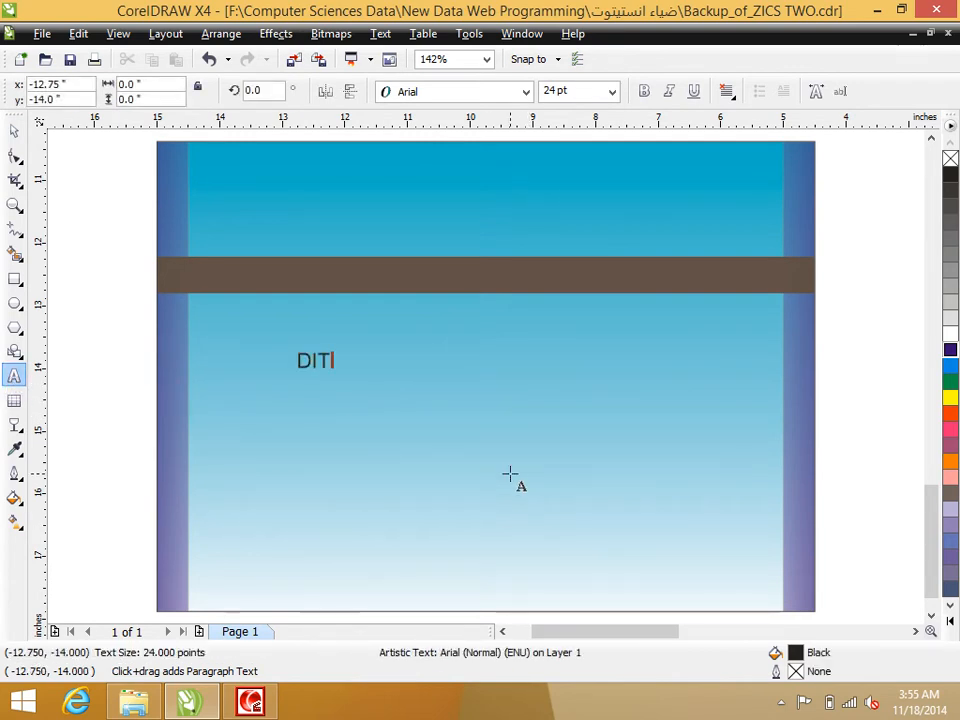
key("Escape")
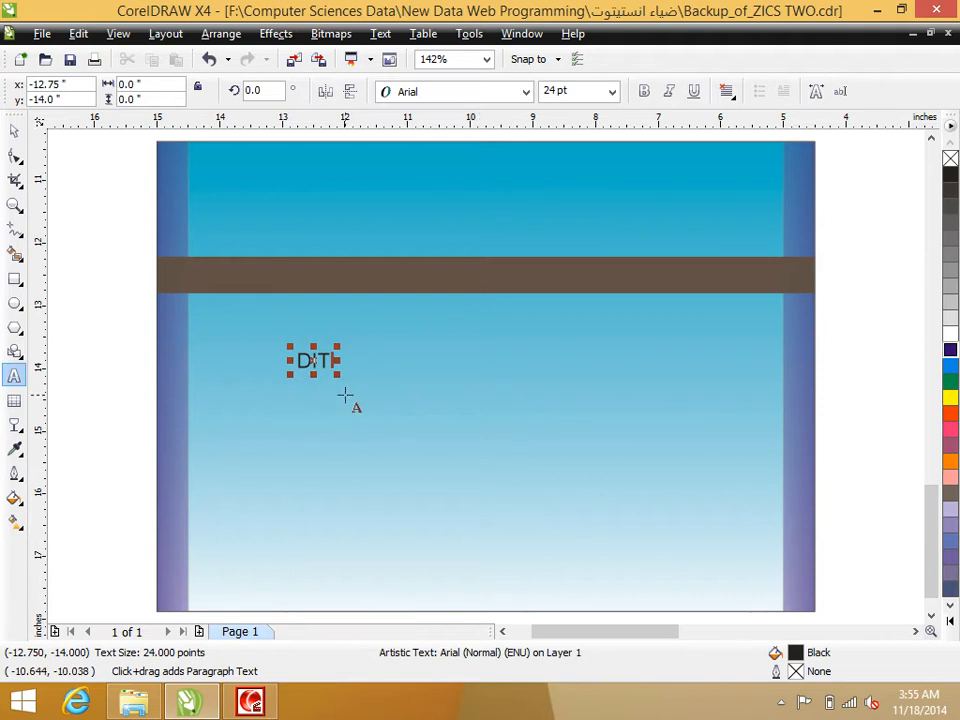
left_click_drag(335, 372, 643, 606)
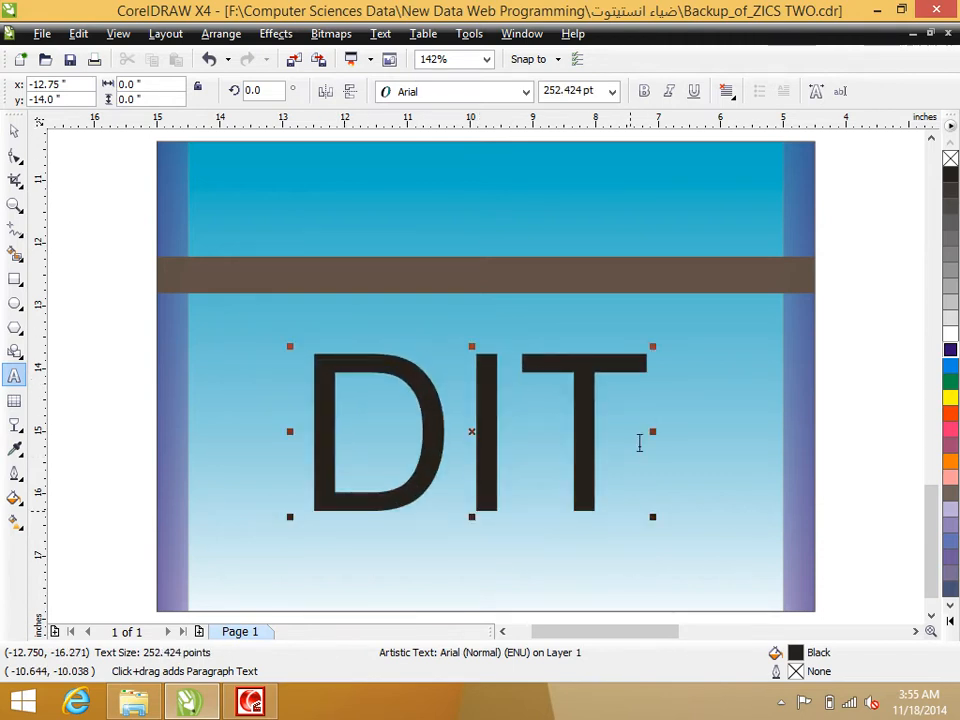
Step: Apply bold and the Impact font to the DIT text, and stretch it to about 5.92 inches wide
left_click(644, 91)
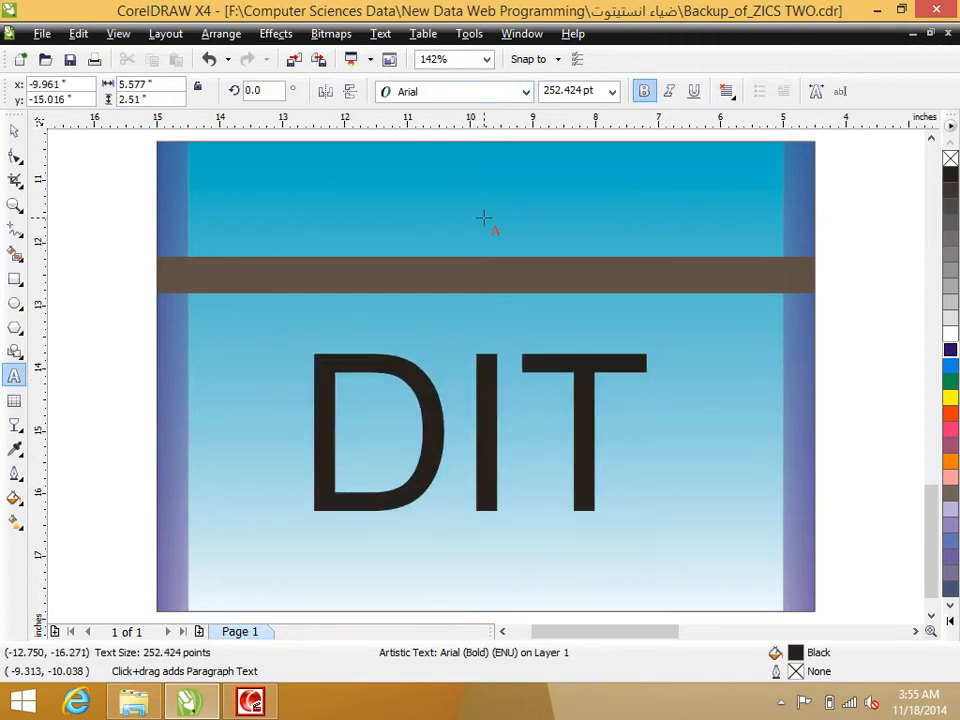
key("ctrl+a")
left_click(642, 93)
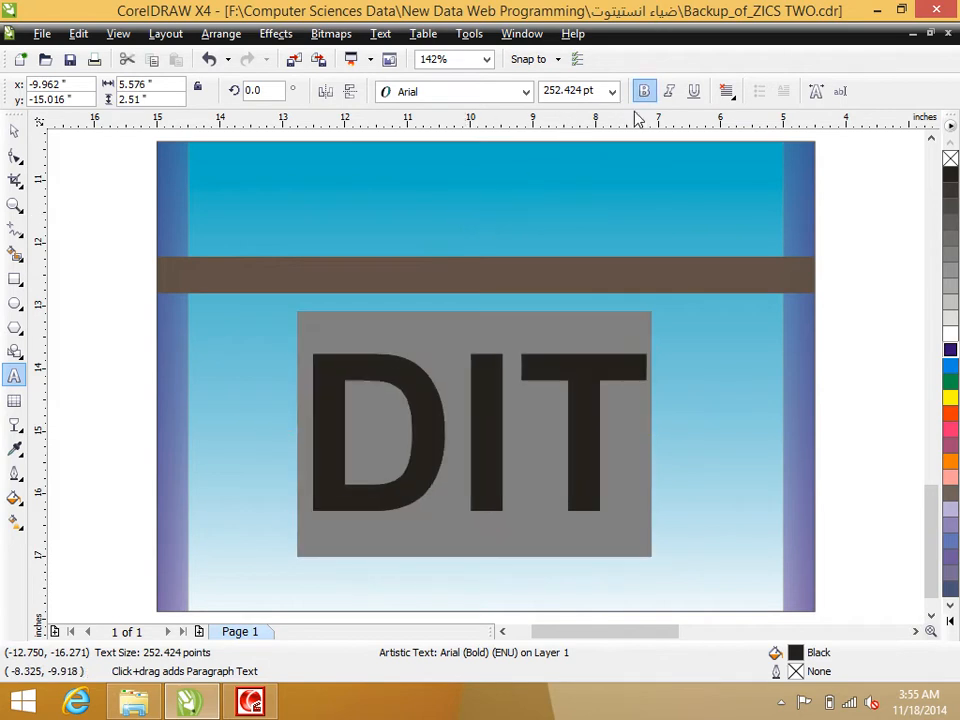
left_click(525, 91)
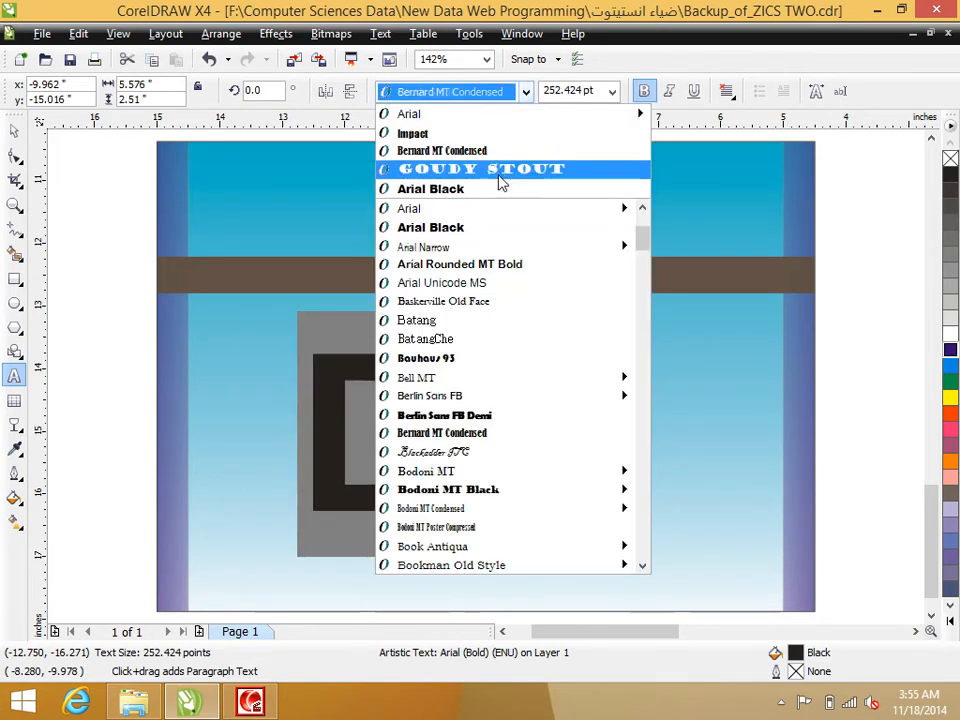
left_click(485, 134)
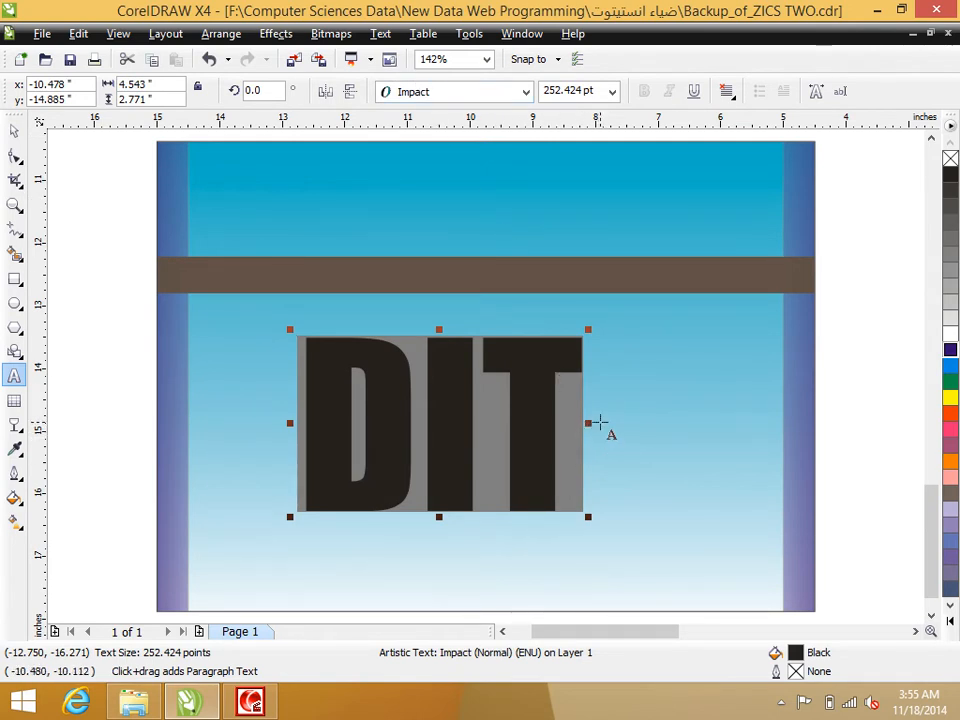
left_click_drag(589, 426, 678, 455)
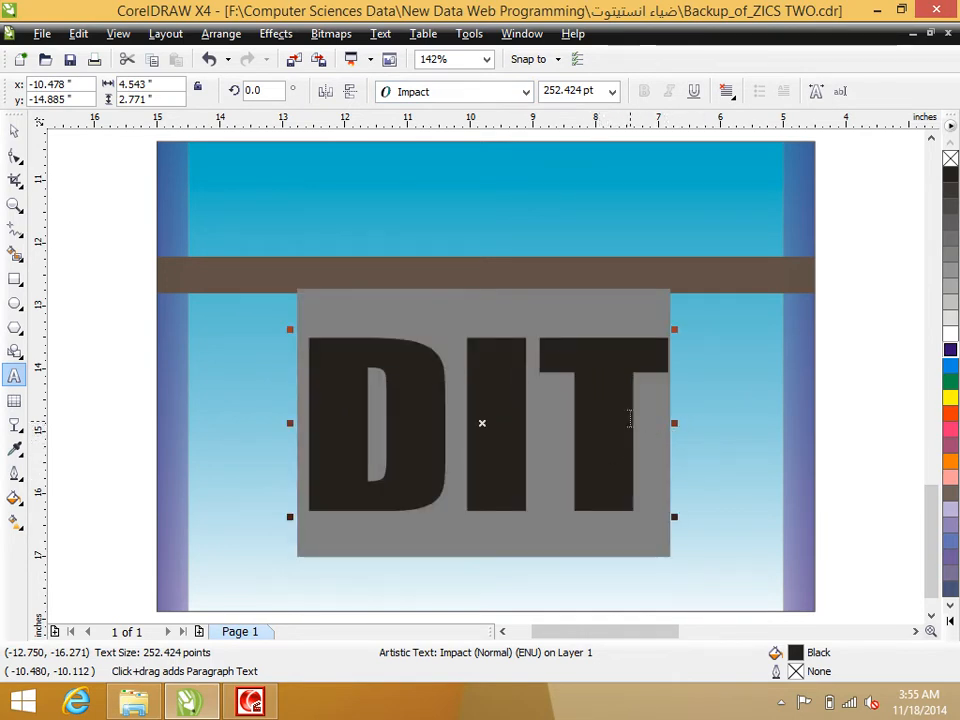
Step: Give the DIT text a red outline 16 pt wide
right_click(950, 336)
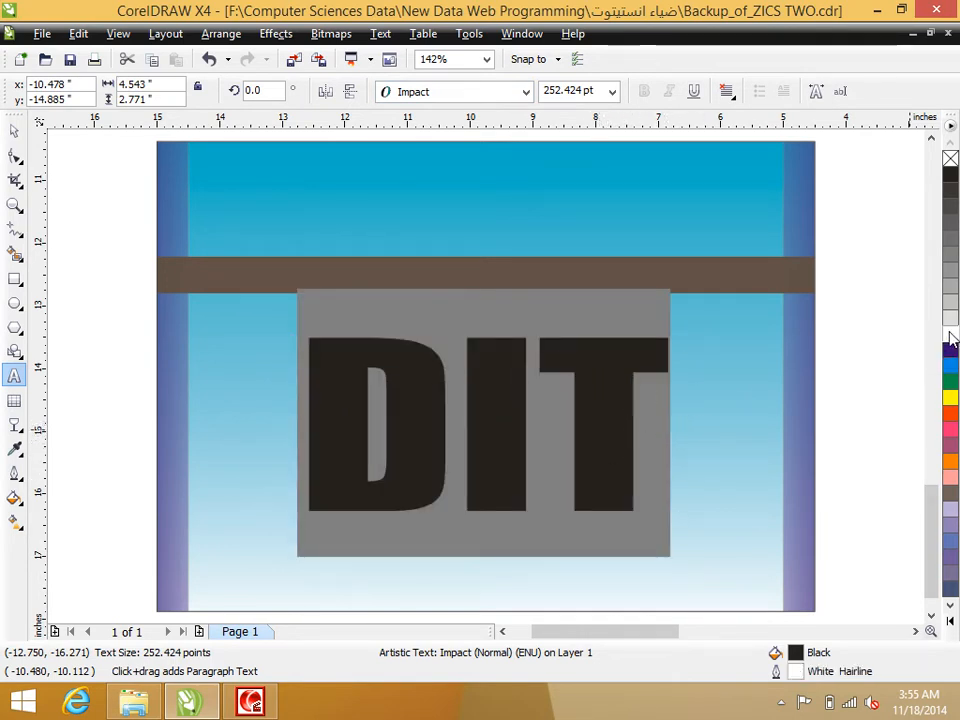
right_click(951, 417)
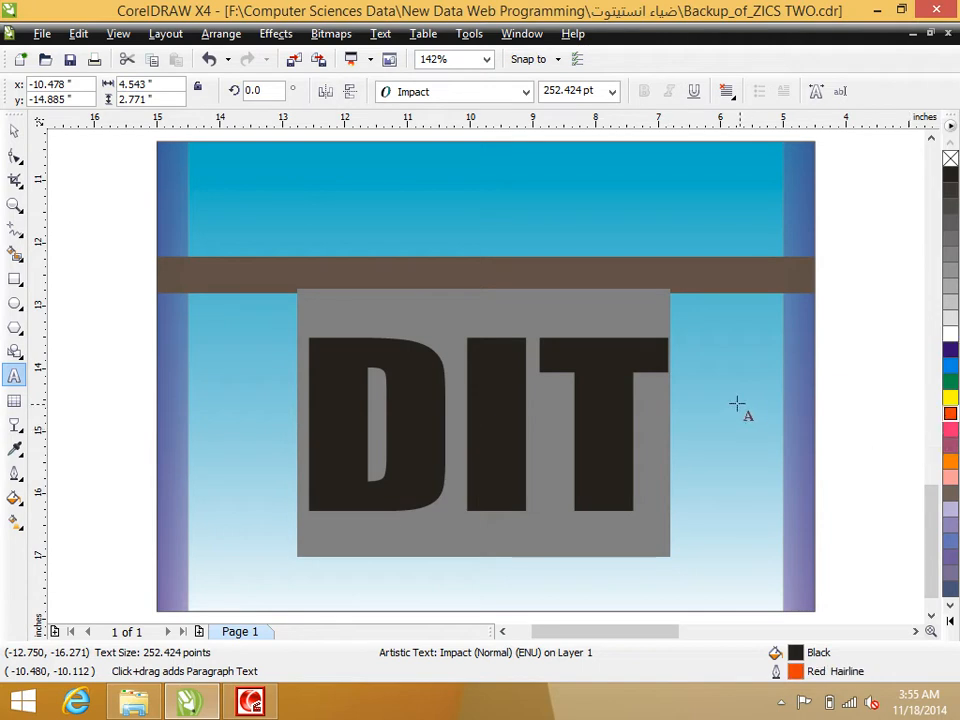
left_click(15, 497)
left_click(58, 422)
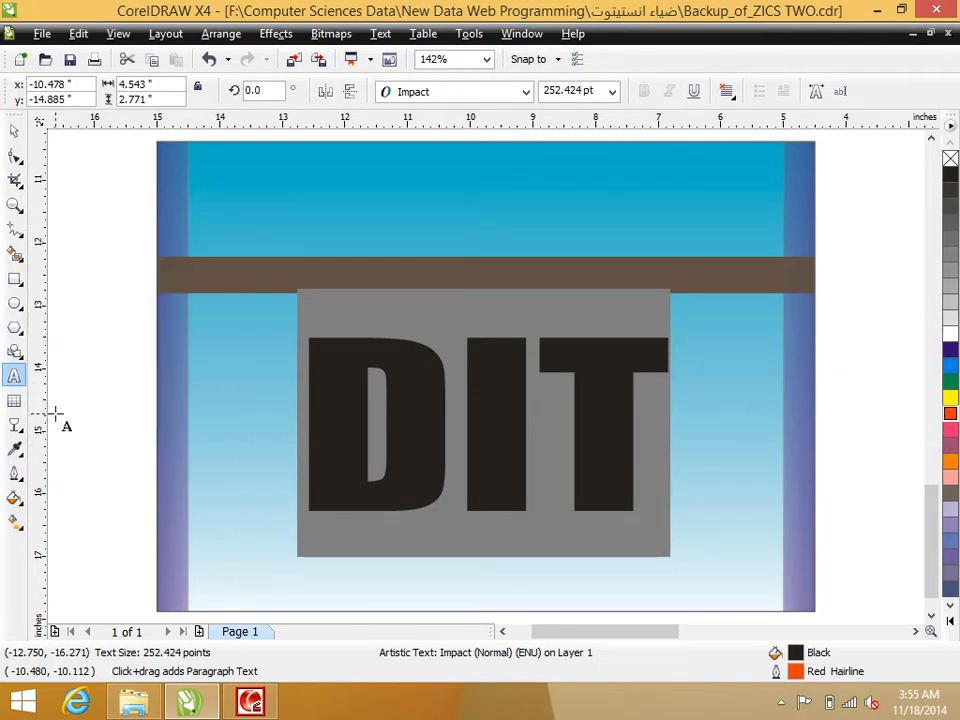
left_click(15, 133)
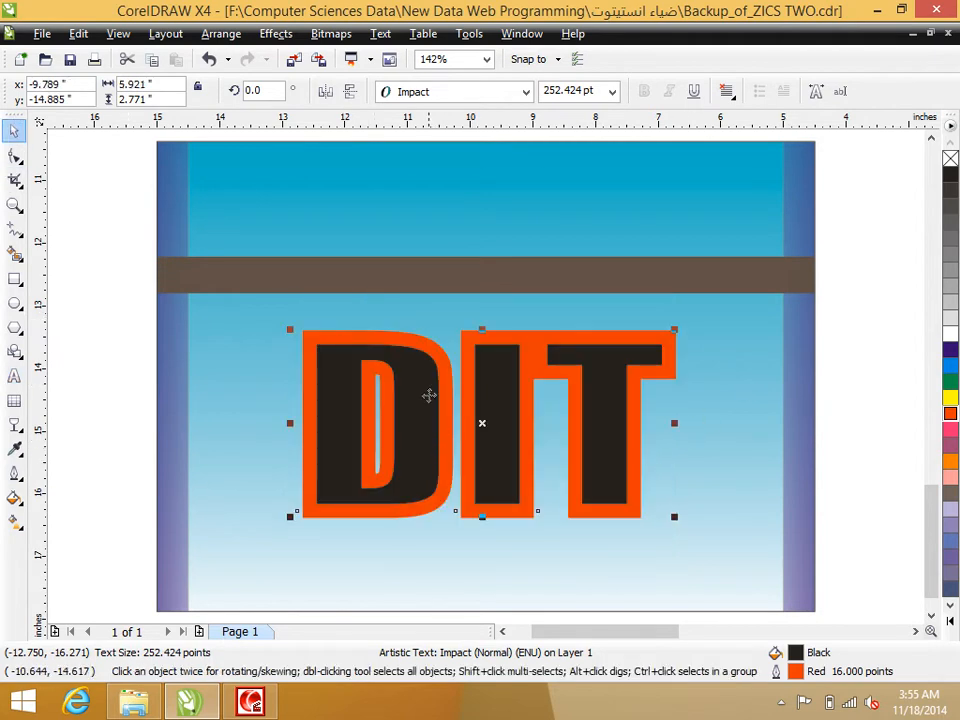
Step: Set the DIT text's outline to sit behind the fill and scale with the image
left_click(15, 478)
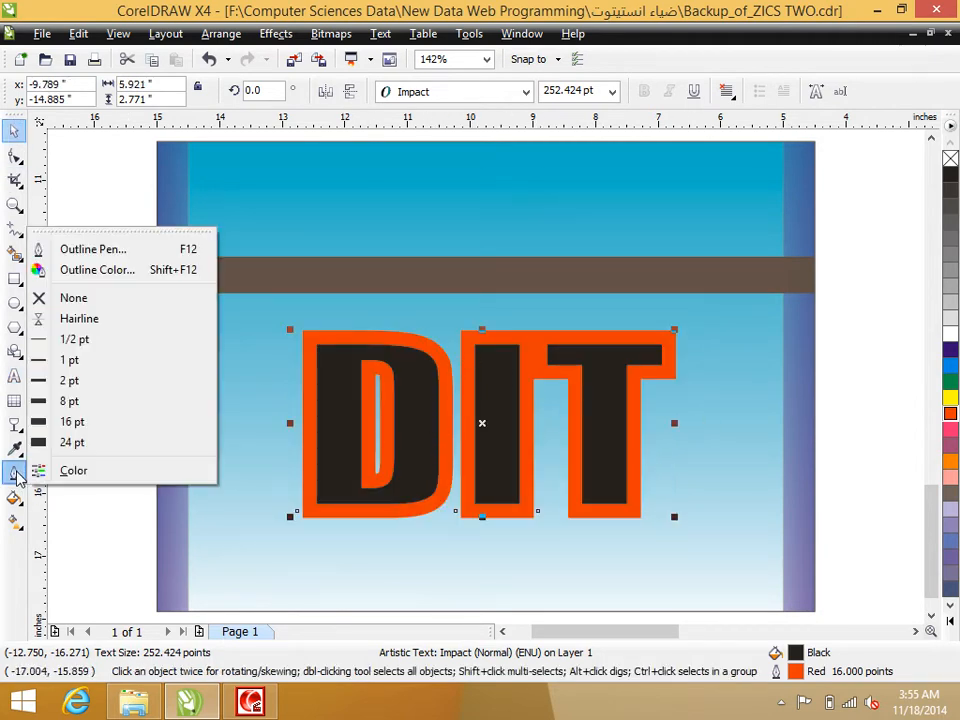
left_click(86, 248)
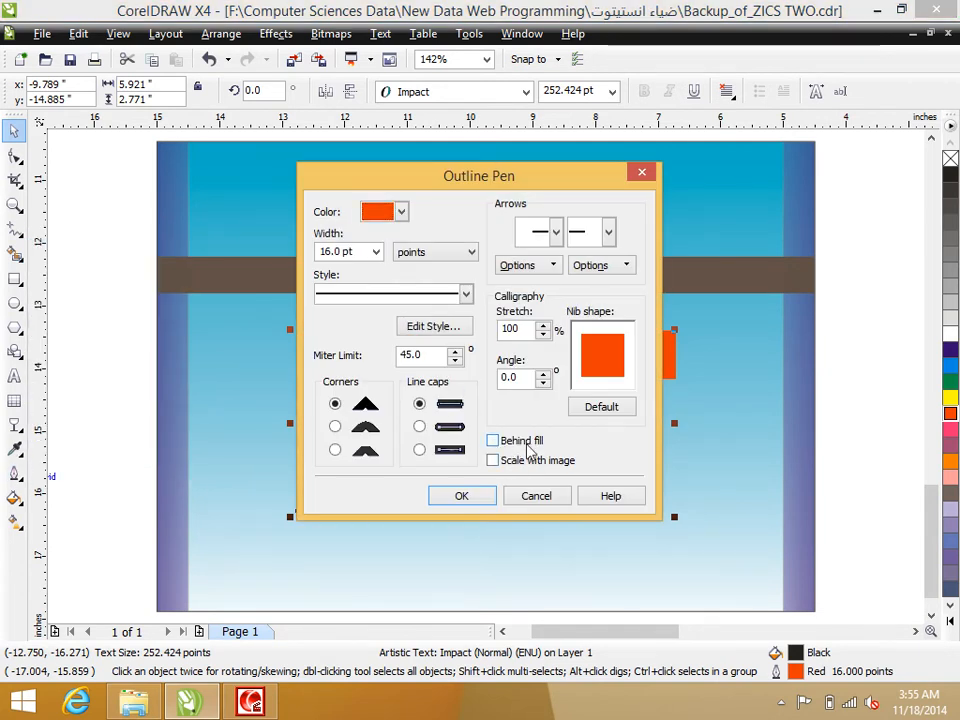
left_click(455, 499)
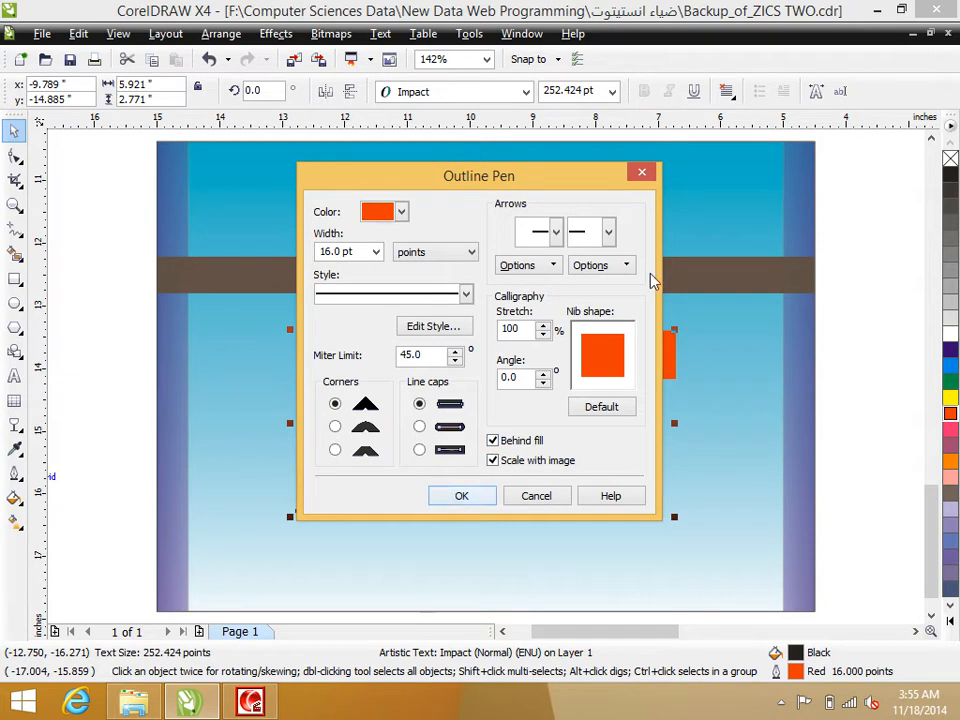
left_click(457, 498)
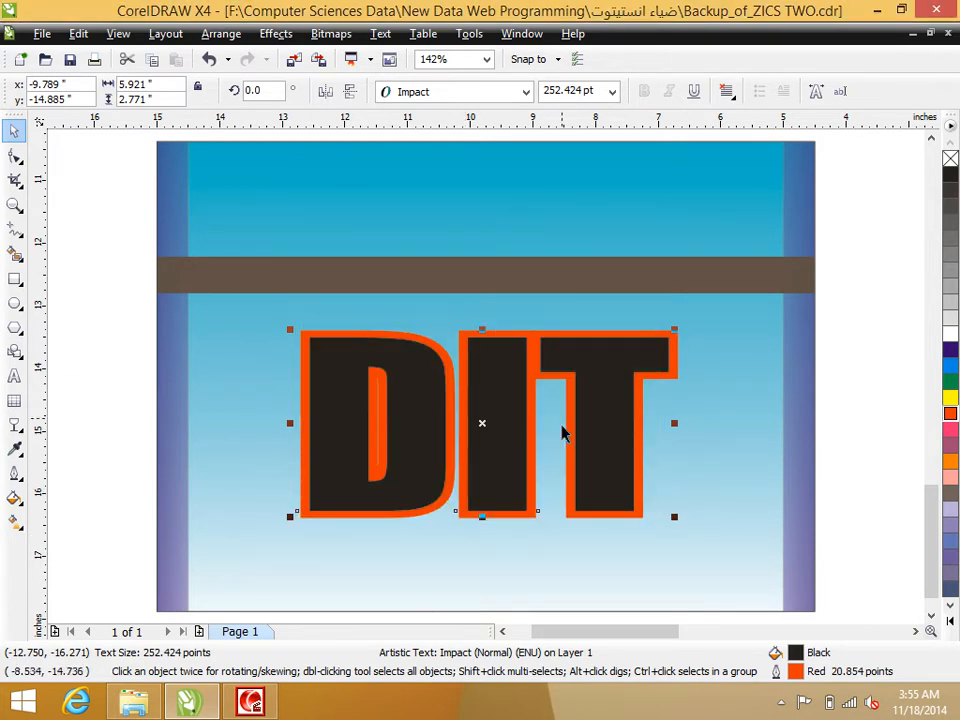
Step: Insert a space on each side of the letter I in the DIT text
double_click(514, 414)
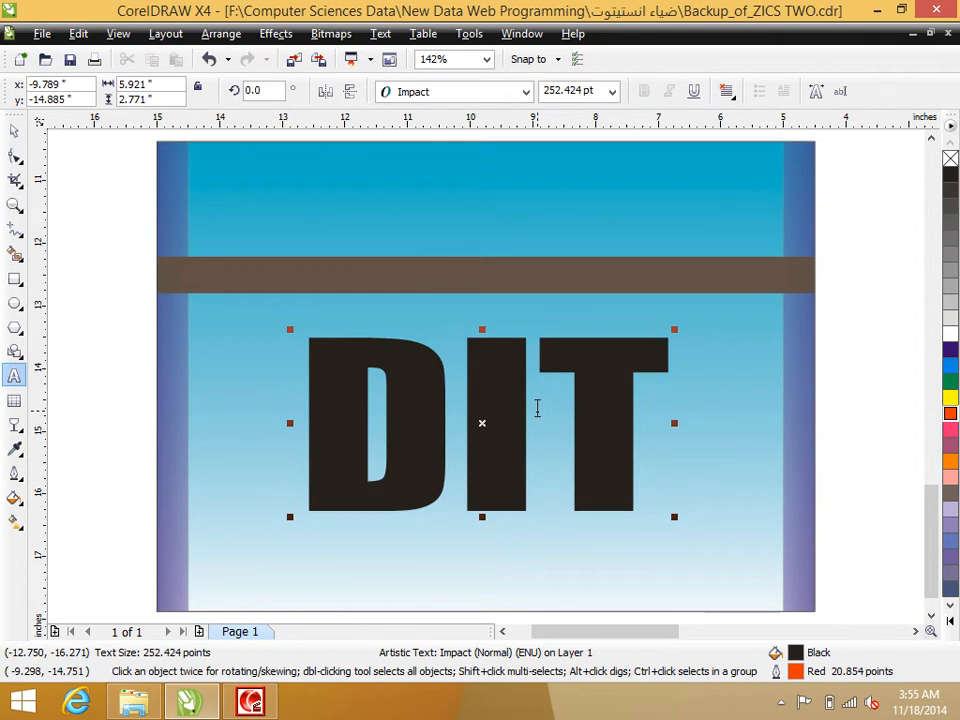
left_click(470, 416)
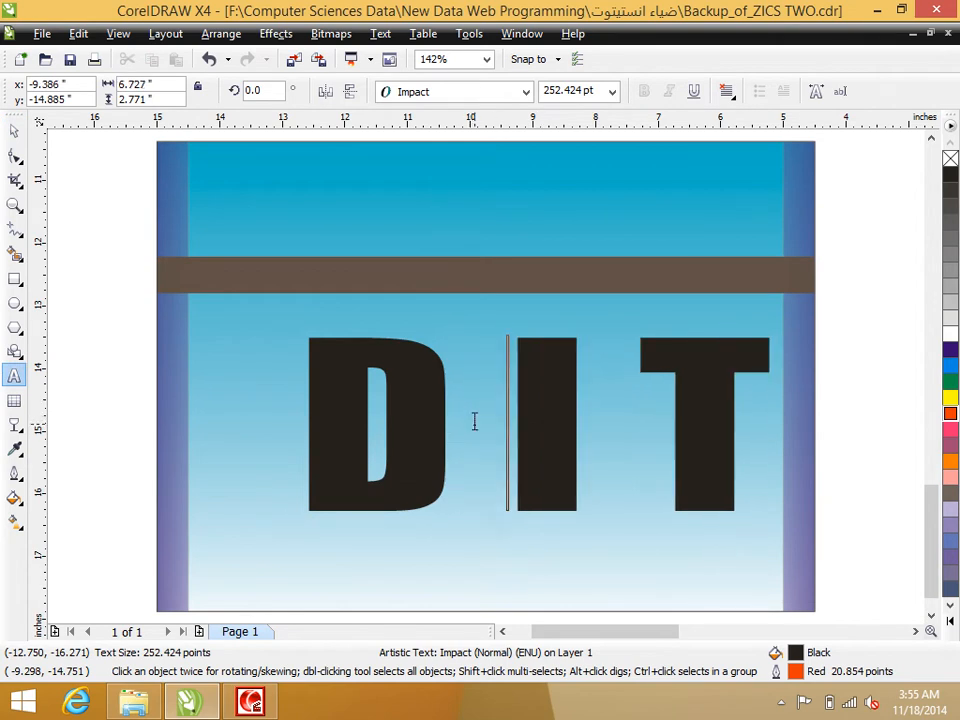
left_click(14, 131)
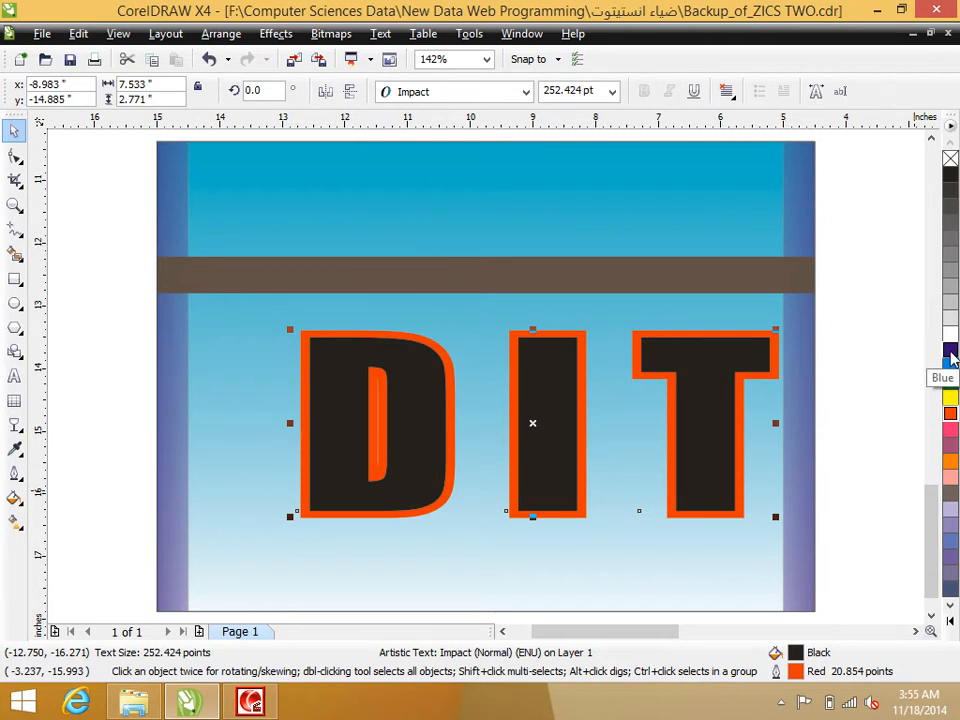
Step: Thin the DIT text's outline to 2 pt and apply a dark red uniform fill of C45 M99 Y97 K5
left_click(18, 480)
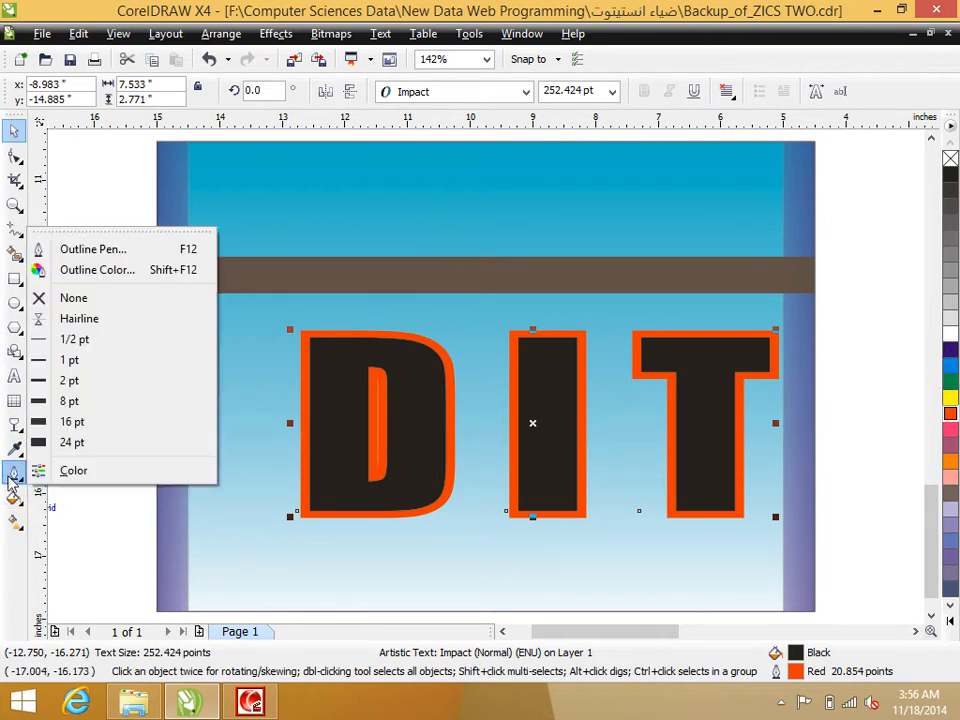
left_click(70, 380)
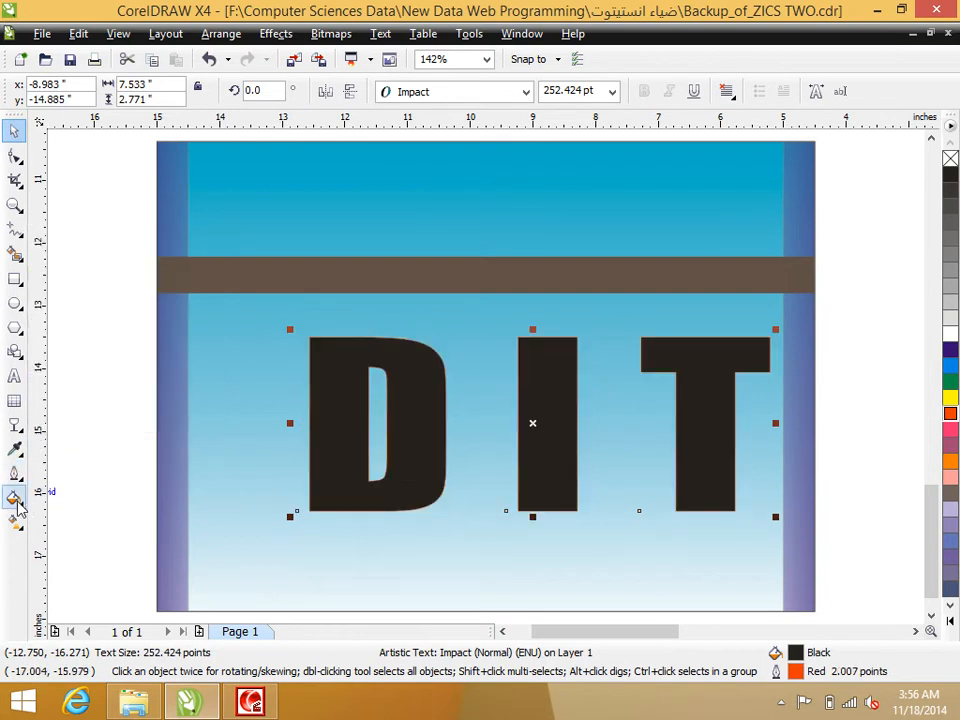
left_click(16, 497)
left_click(101, 528)
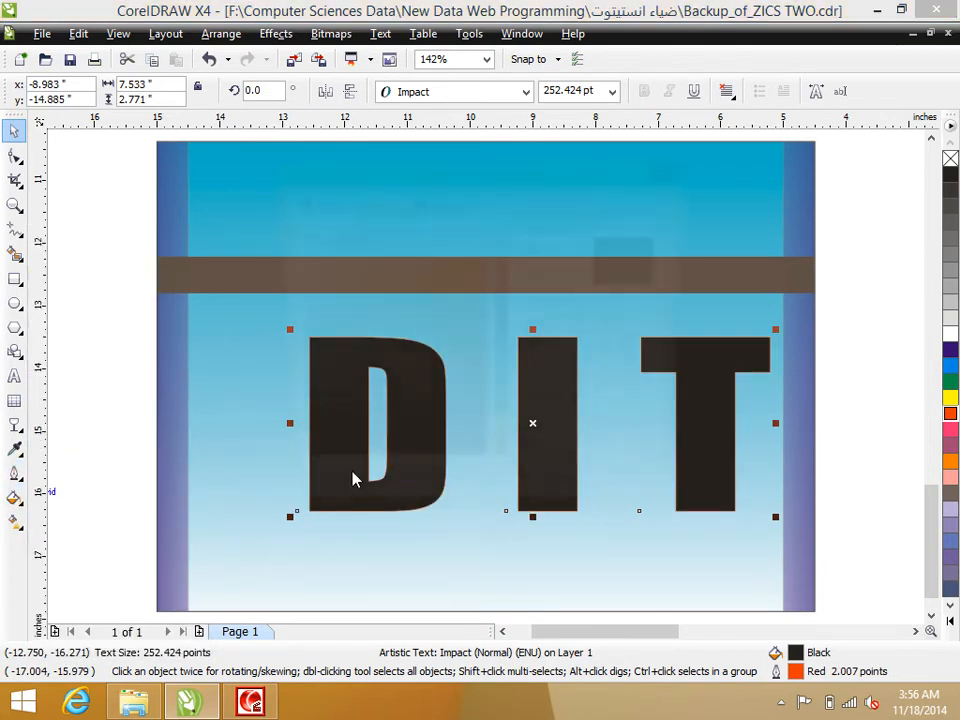
mouse_move(459, 377)
left_mouse_down()
mouse_move(474, 366)
mouse_move(474, 392)
mouse_move(409, 396)
mouse_move(411, 366)
left_mouse_up()
left_click_drag(501, 460, 500, 478)
mouse_move(447, 385)
left_mouse_down()
mouse_move(469, 358)
mouse_move(478, 381)
left_mouse_up()
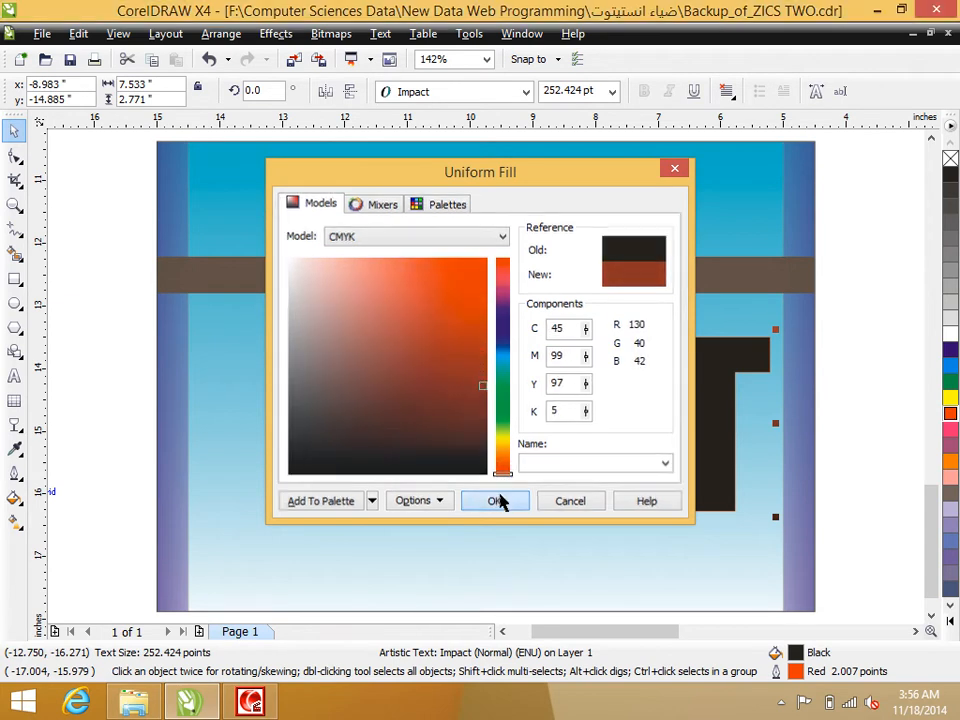
left_click(497, 500)
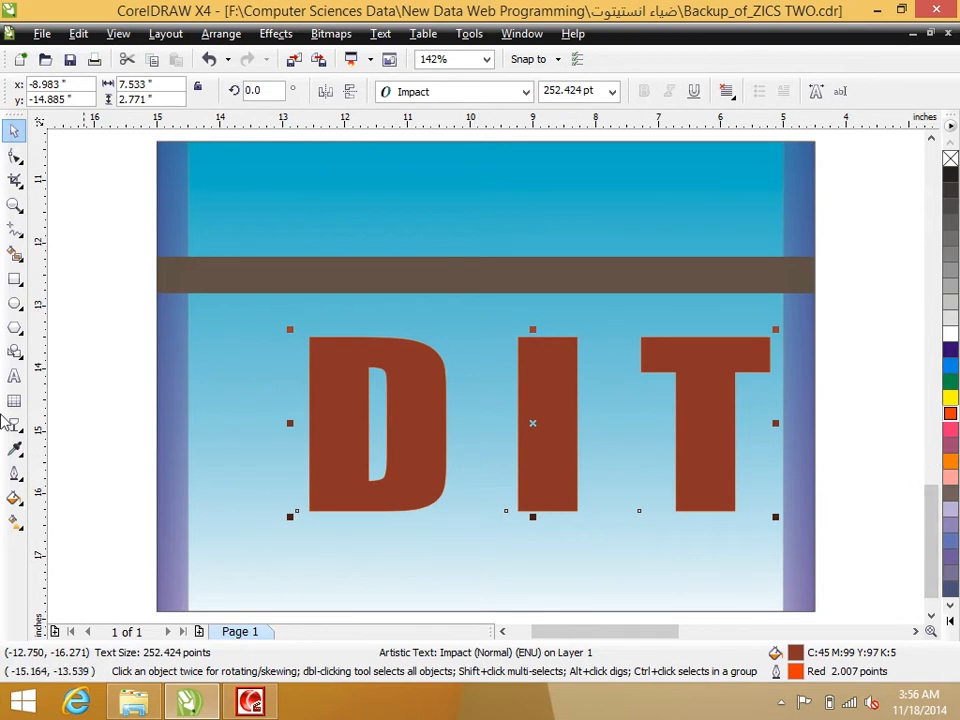
Step: Give the lettering a 16 pt white outline and move it about 1 inch left and 0.25 inches up
left_click(15, 471)
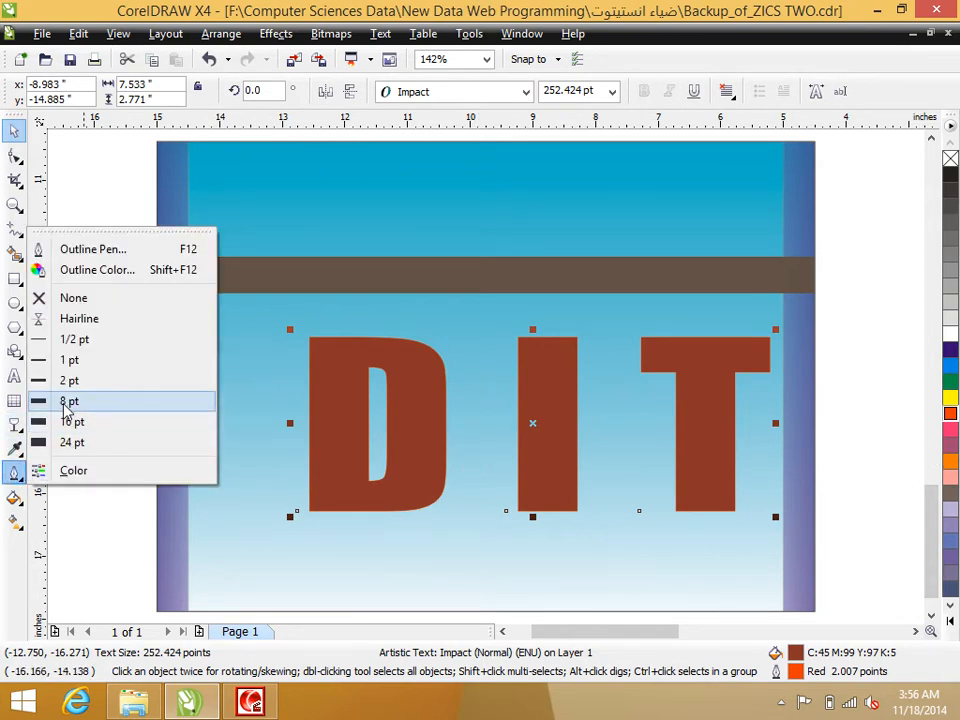
left_click(67, 380)
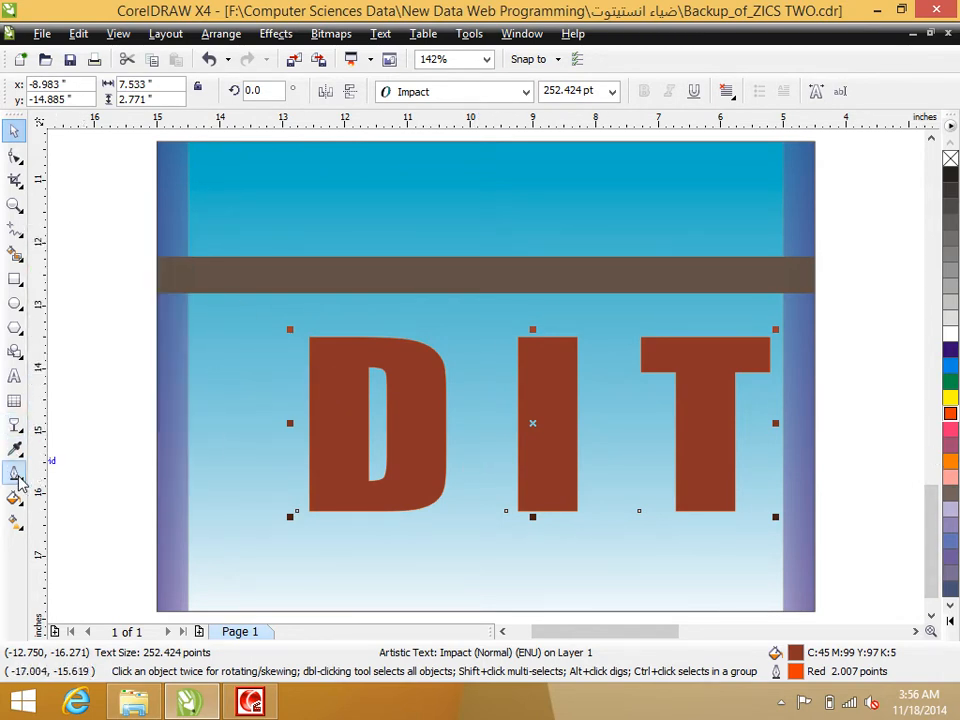
left_click(19, 475)
left_click(30, 420)
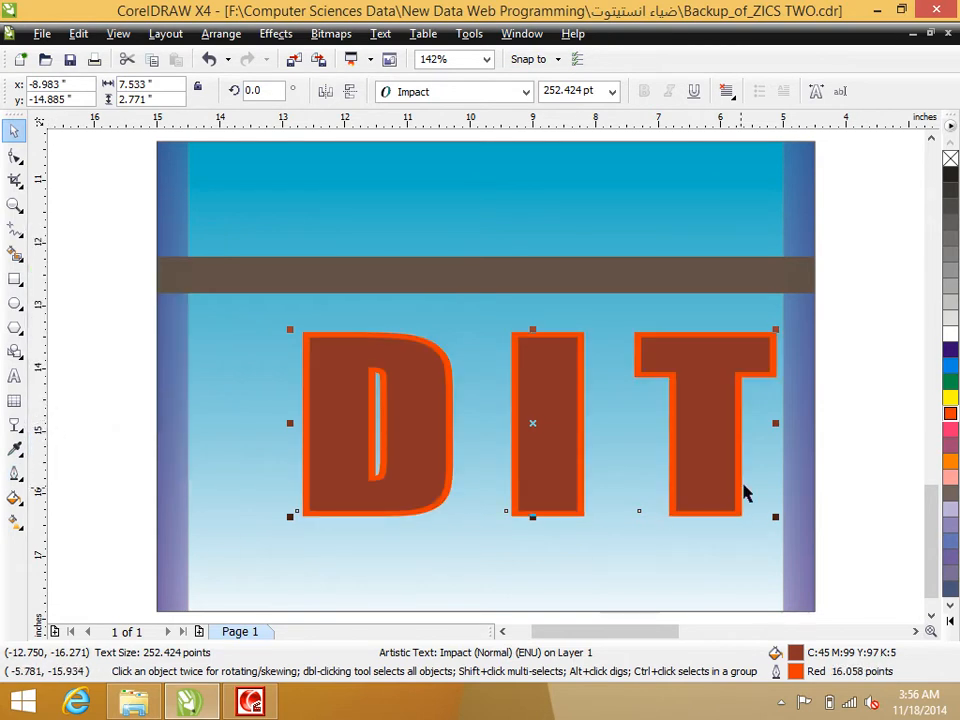
right_click(950, 337)
left_click_drag(572, 482, 508, 466)
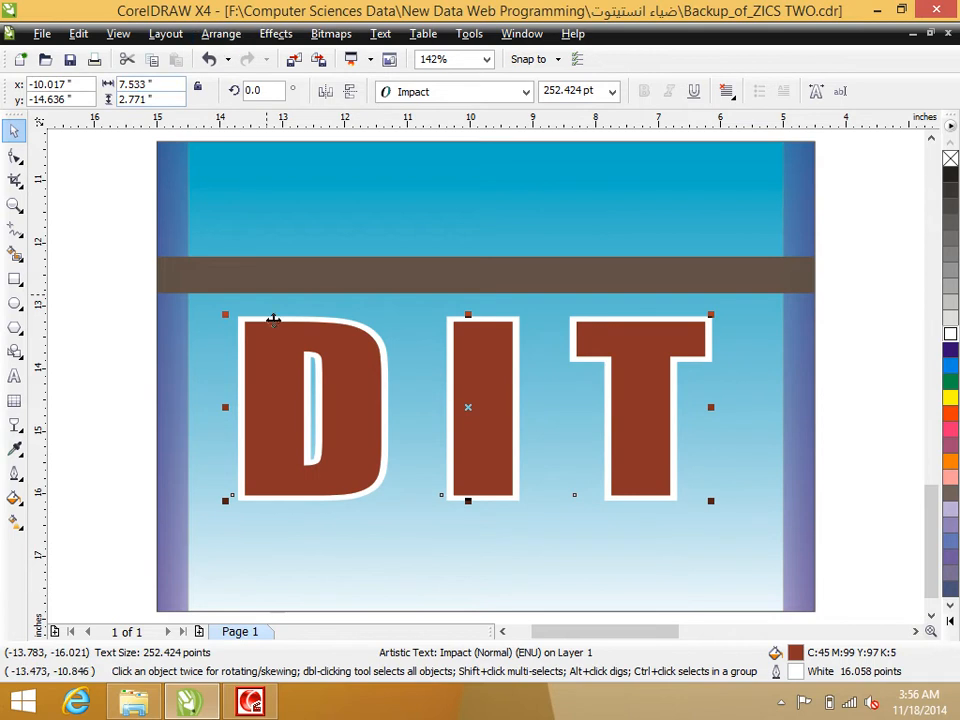
Step: Delete the spaces on both sides of the letter I in the lettering
left_click(380, 406)
double_click(507, 445)
left_click(440, 411)
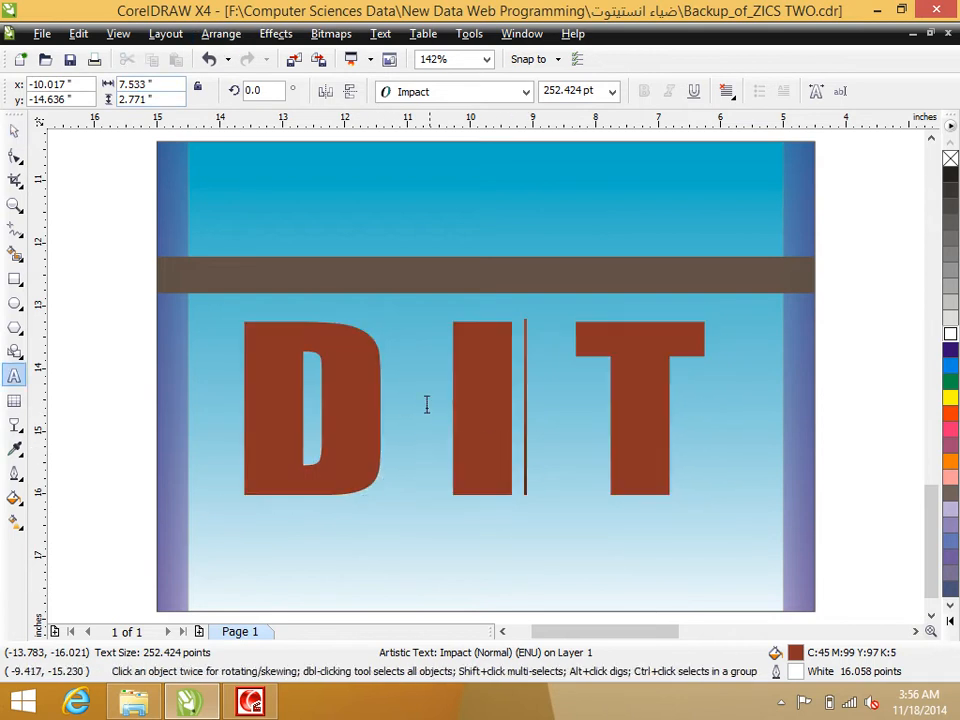
key("BackSpace")
left_click(518, 433)
key("BackSpace")
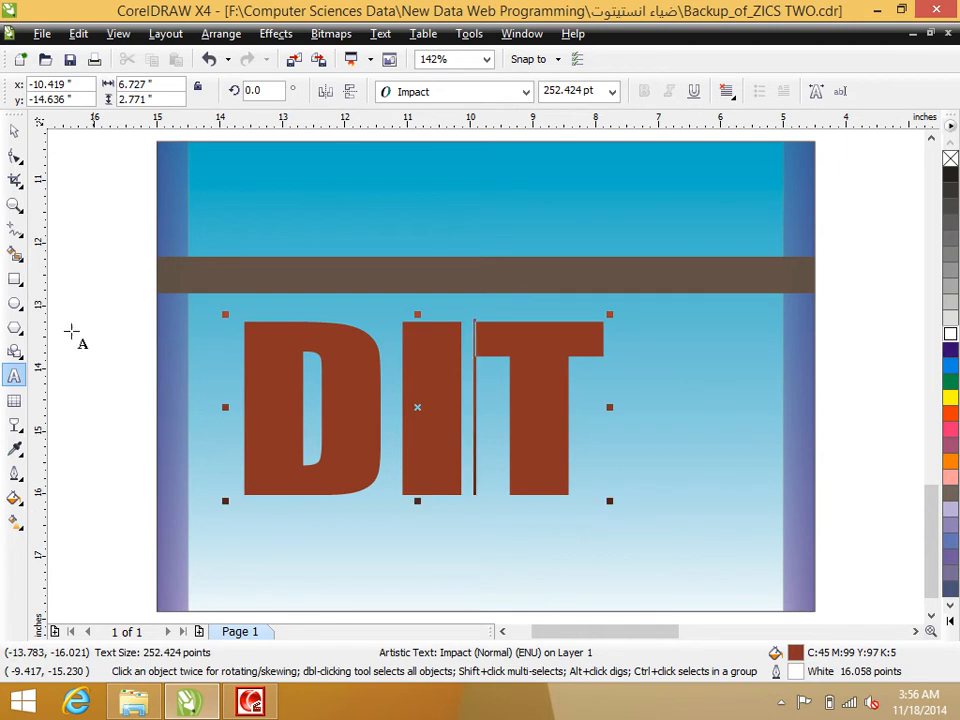
left_click(14, 130)
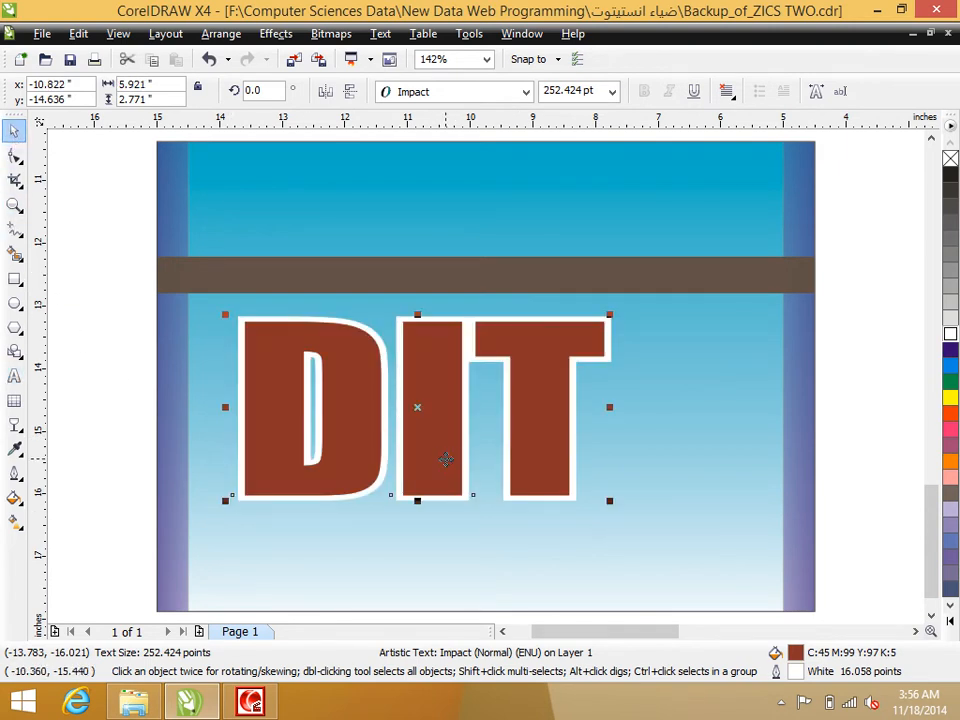
Step: Thin the DIT lettering's outline to 2 pt and move it up and left, near the corner below the brown band
left_click(14, 497)
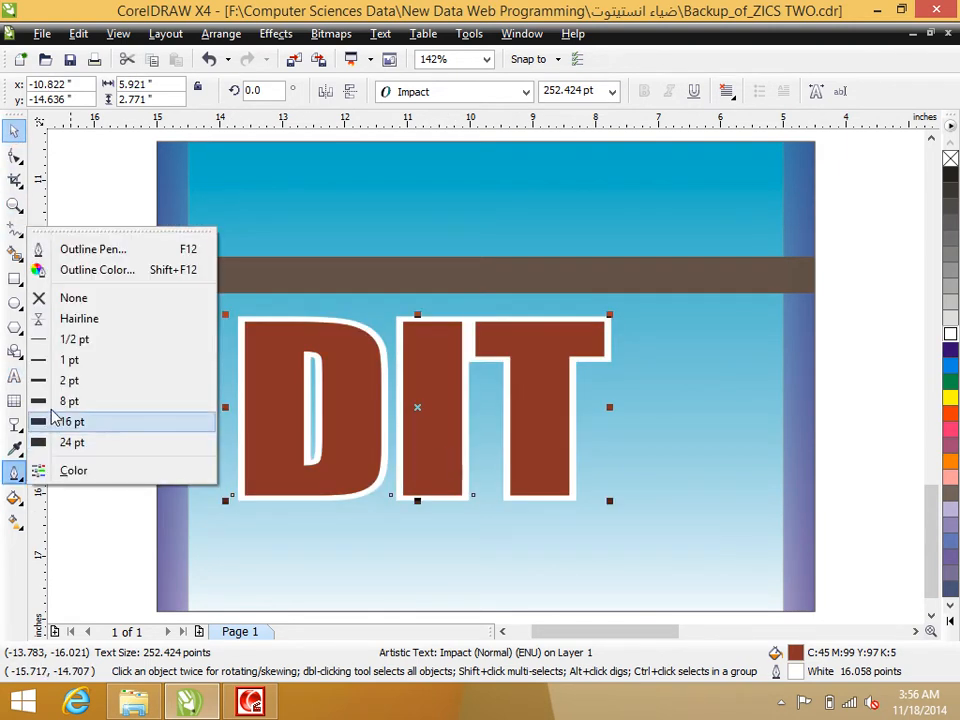
left_click(47, 382)
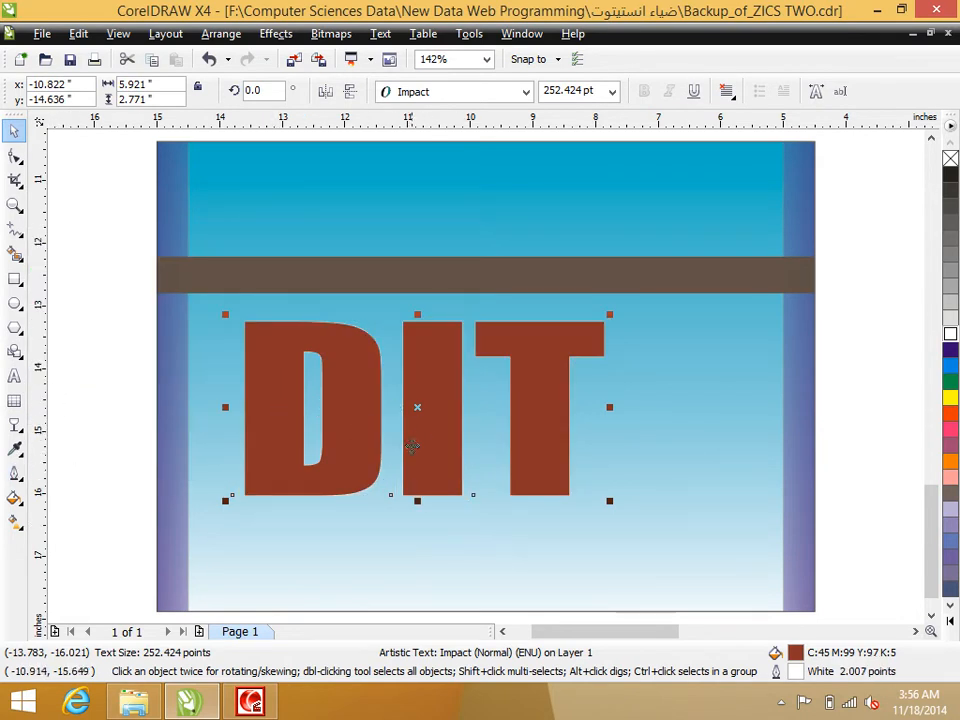
left_click_drag(422, 437, 372, 415)
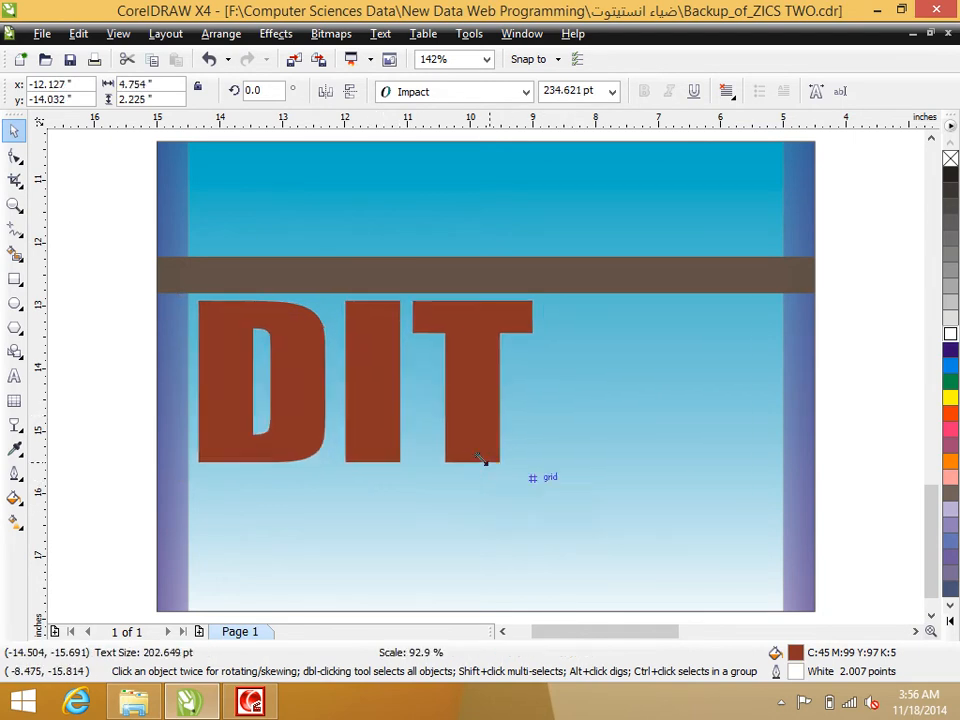
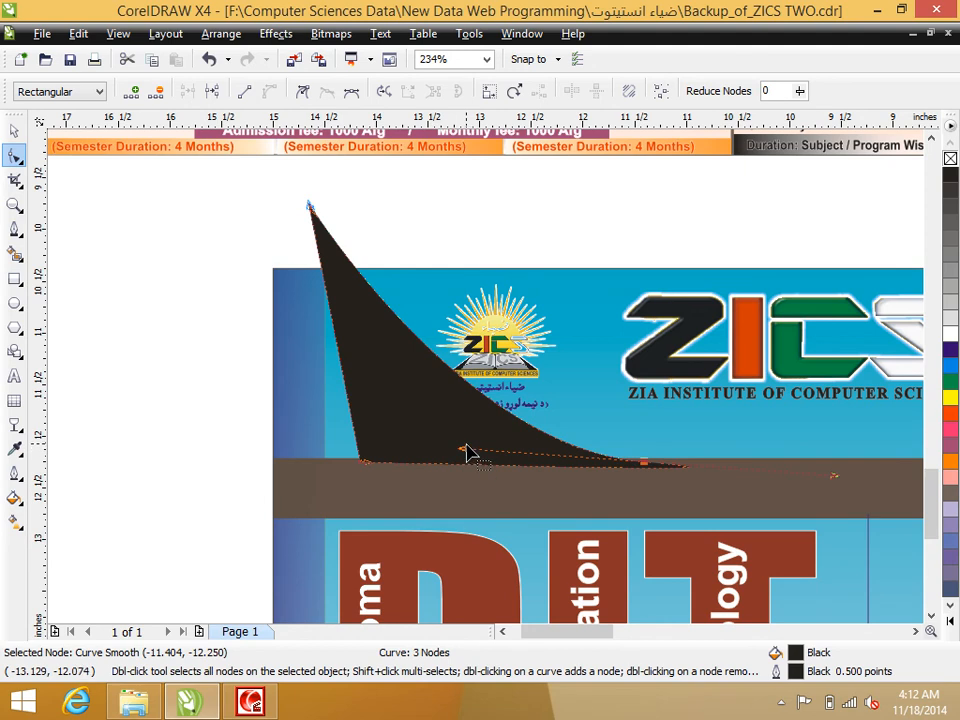
Step: Straighten the black curved shape into a plain triangle by converting the segments at its two lower nodes to lines
left_click_drag(467, 456, 481, 416)
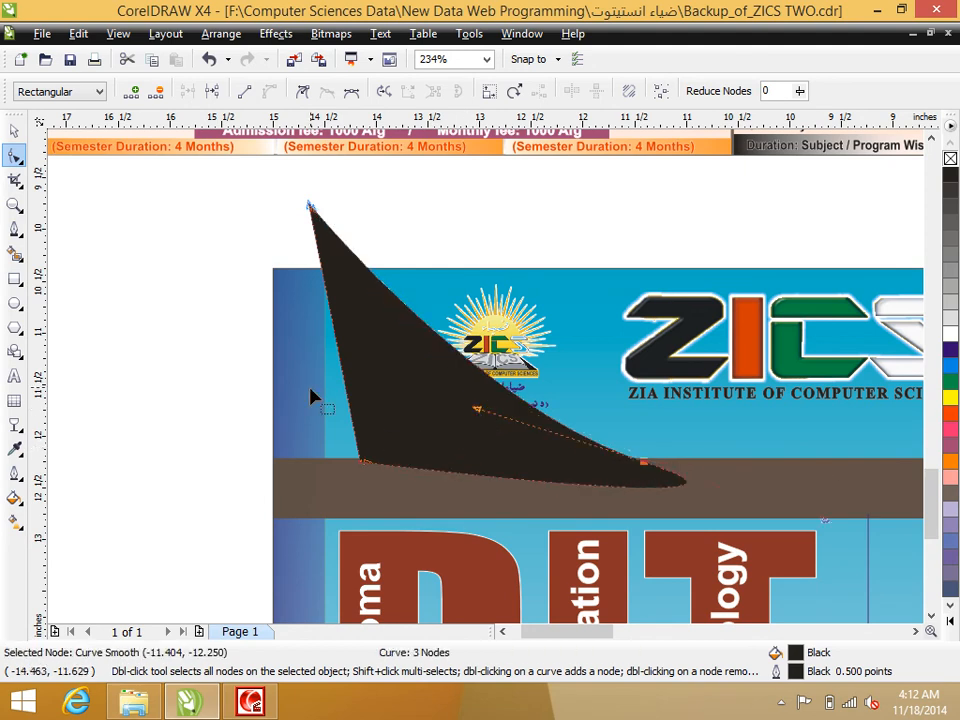
left_click_drag(354, 435, 384, 487)
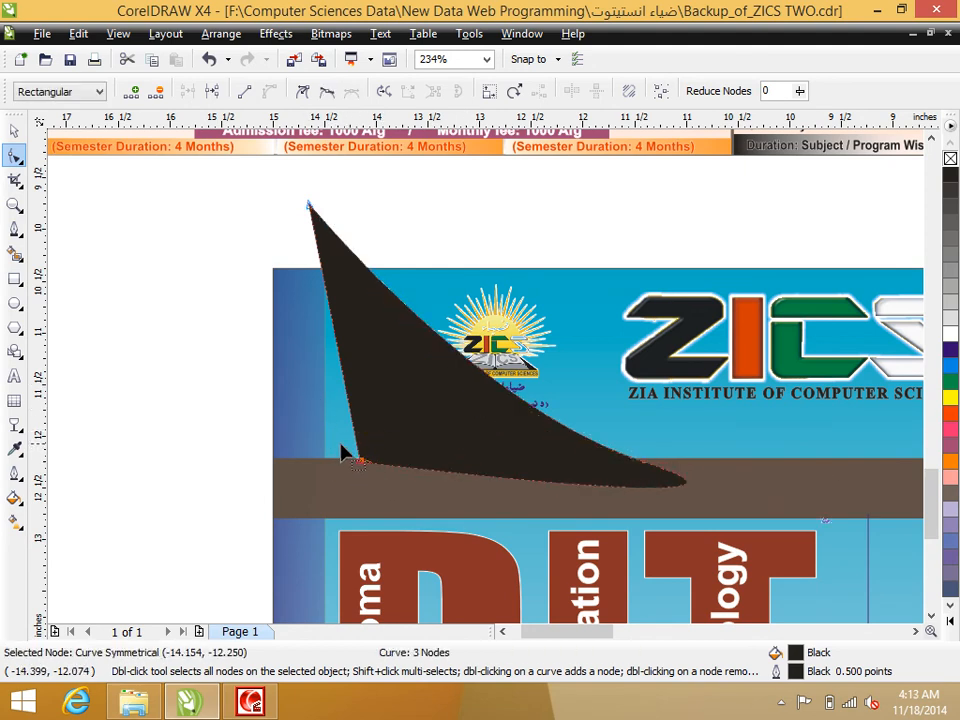
left_click_drag(652, 470, 707, 516)
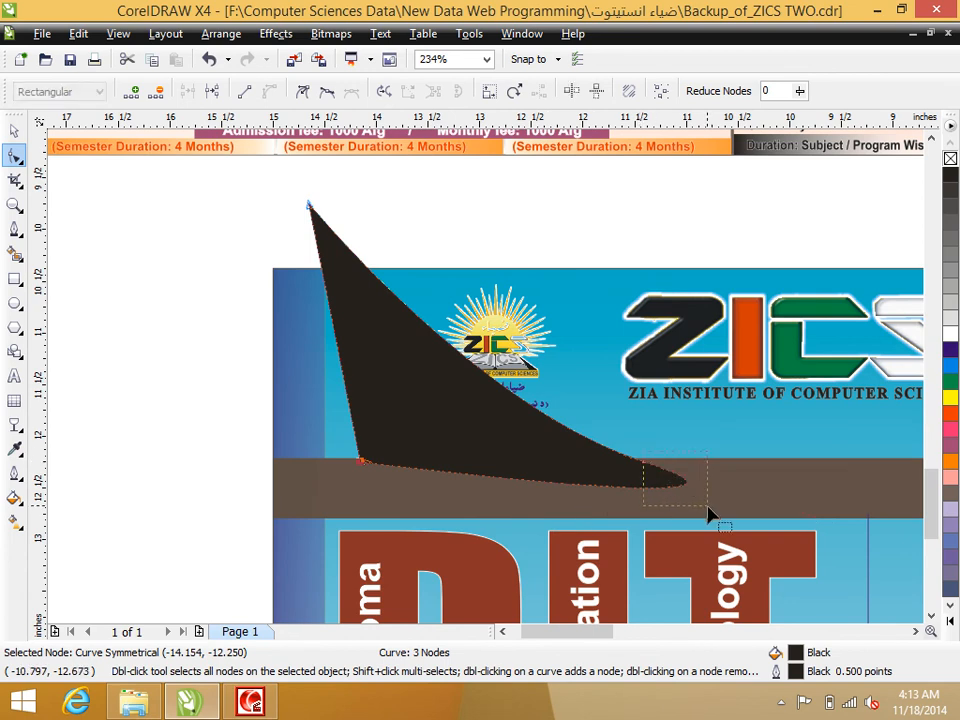
left_click(244, 91)
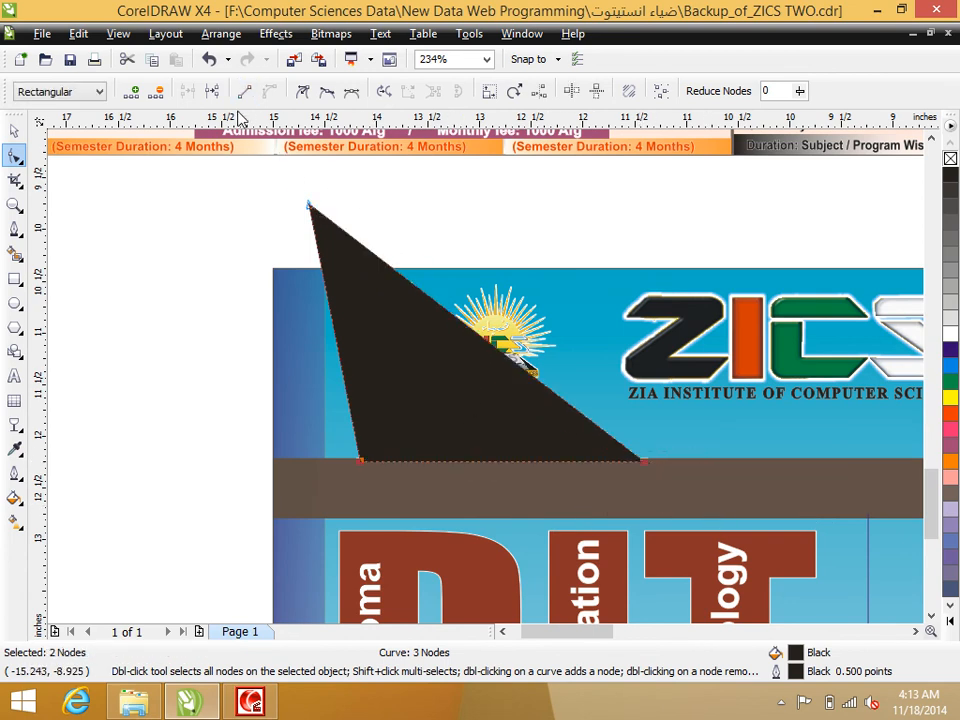
Step: Convert the triangle's two slanting sides to curves and bow the right-hand side inward
left_click_drag(276, 205, 447, 275)
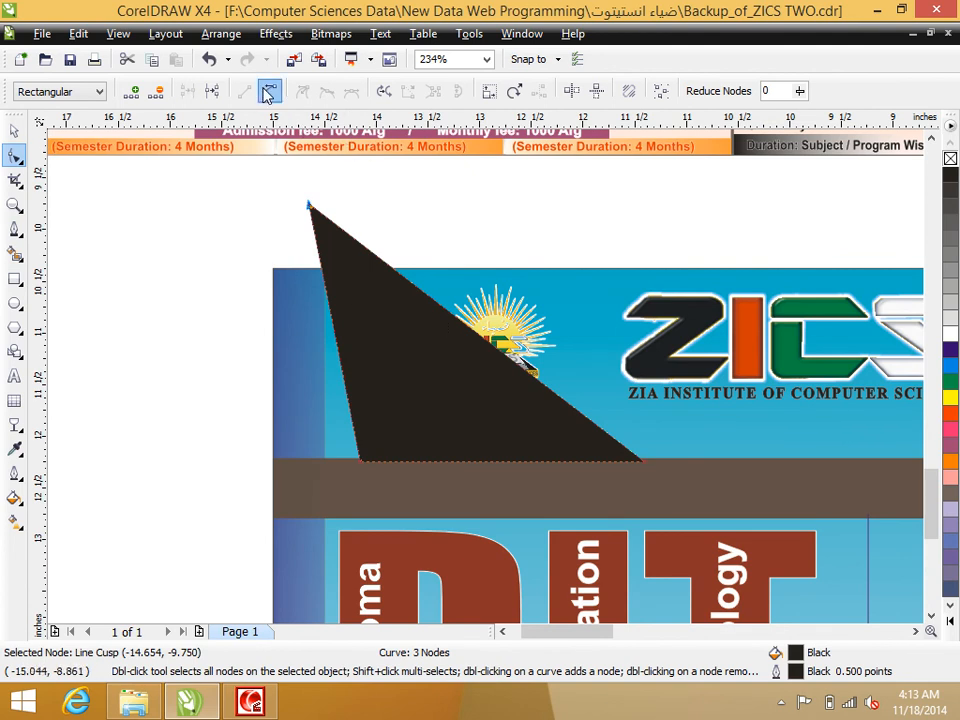
left_click(268, 92)
left_click(643, 460)
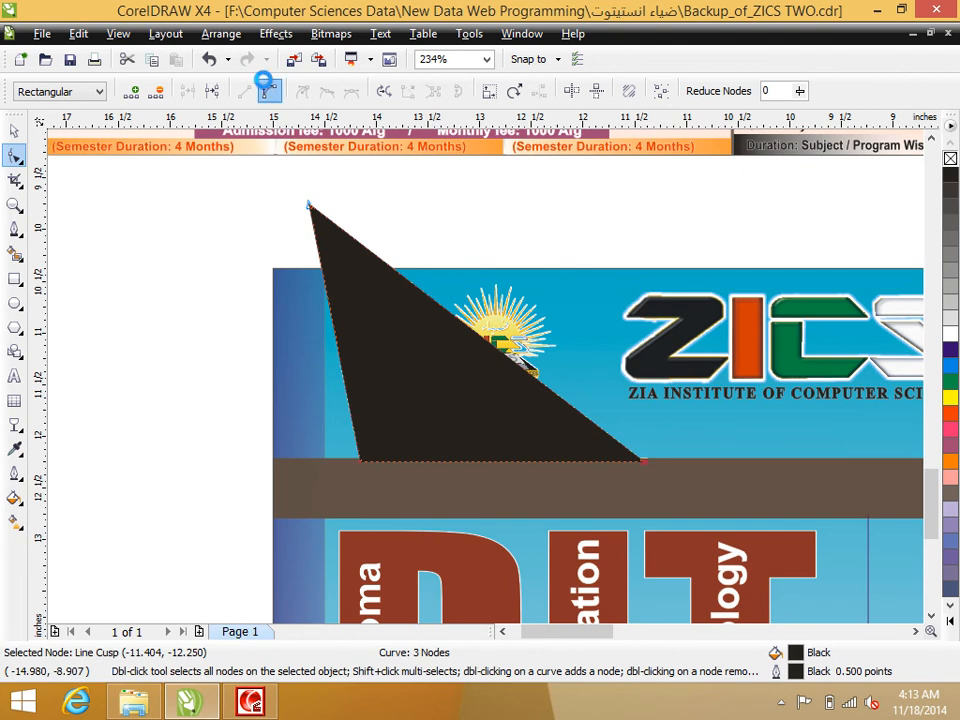
left_click(268, 91)
left_click_drag(533, 388, 444, 410)
left_click(308, 206)
left_click_drag(421, 298, 405, 300)
Step: Bow the left side of the black shape outward to form a sail-like curve
left_click_drag(326, 295, 309, 296)
left_click(361, 462)
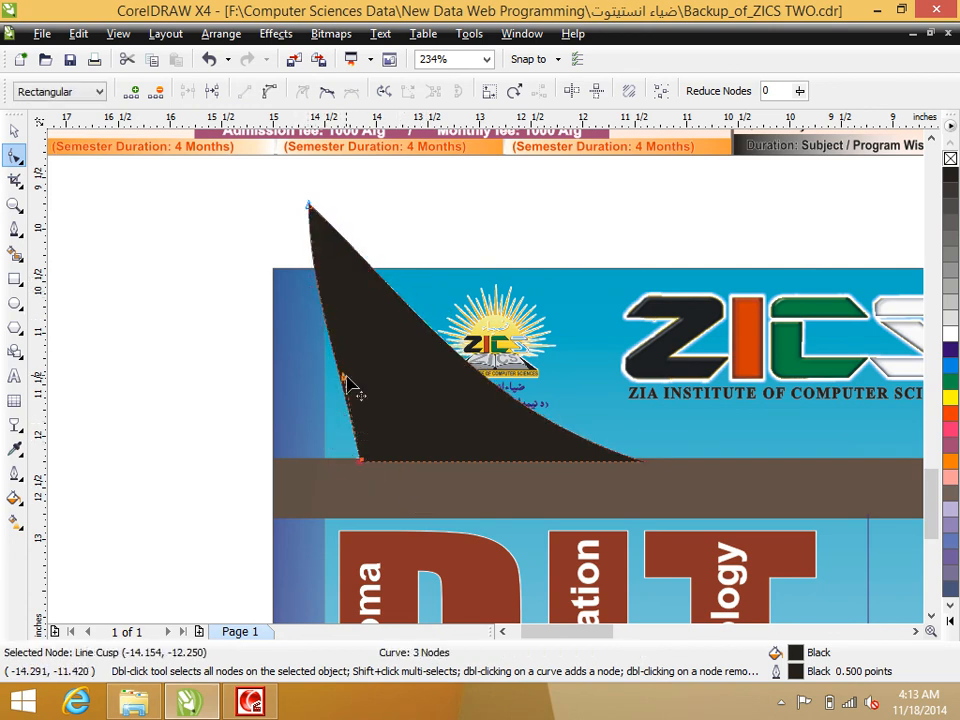
left_click_drag(343, 380, 306, 398)
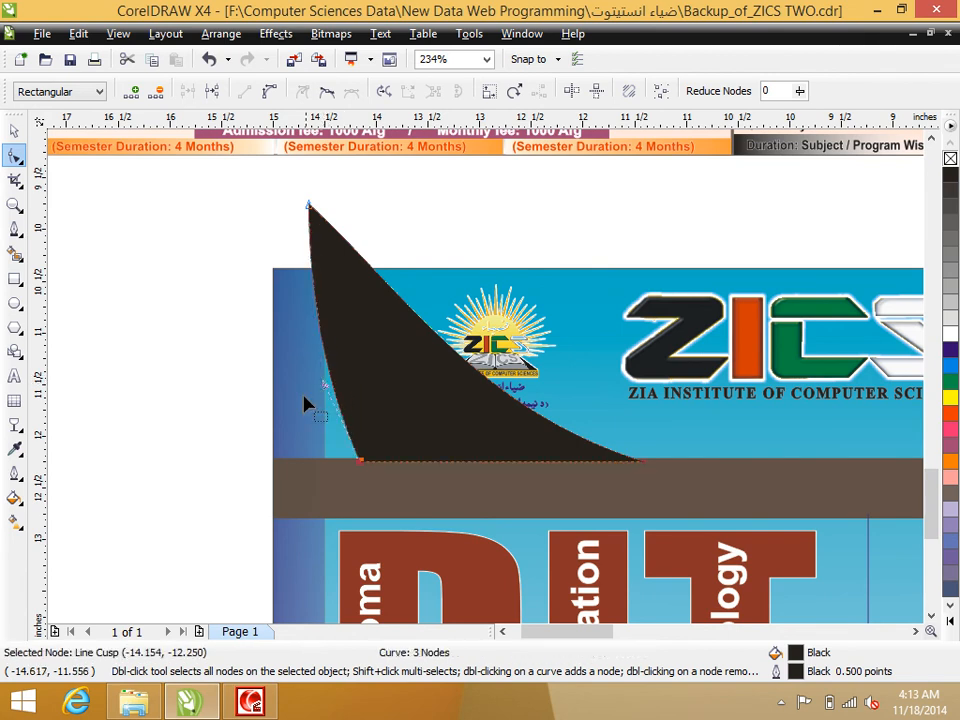
left_click(14, 131)
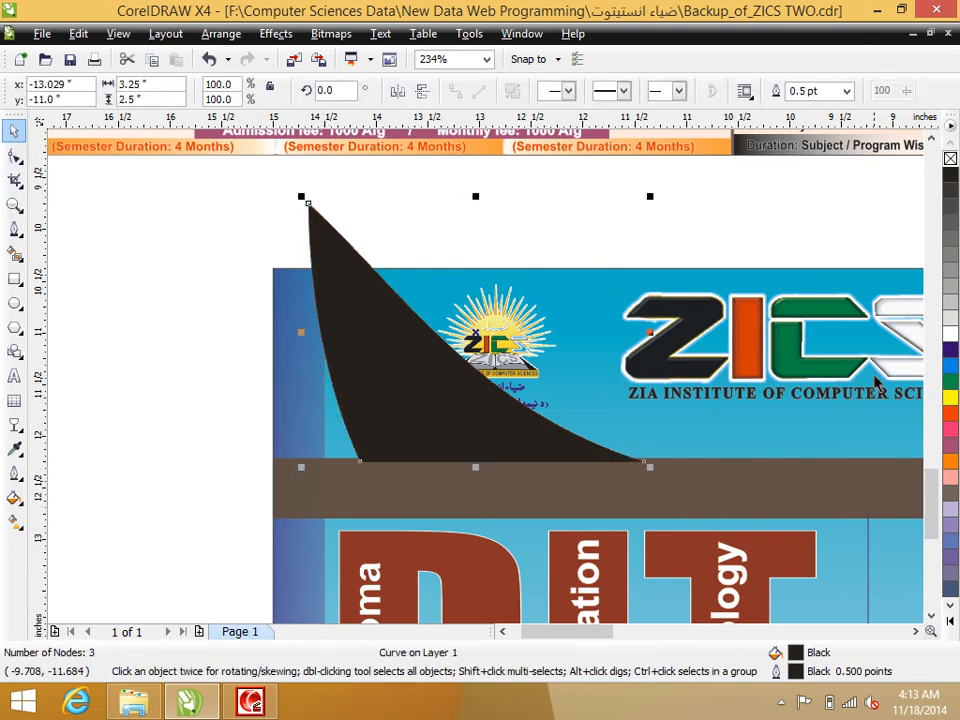
Step: Fill the sail shape red and place a copy behind it, offset slightly up and to the right
left_click(950, 416)
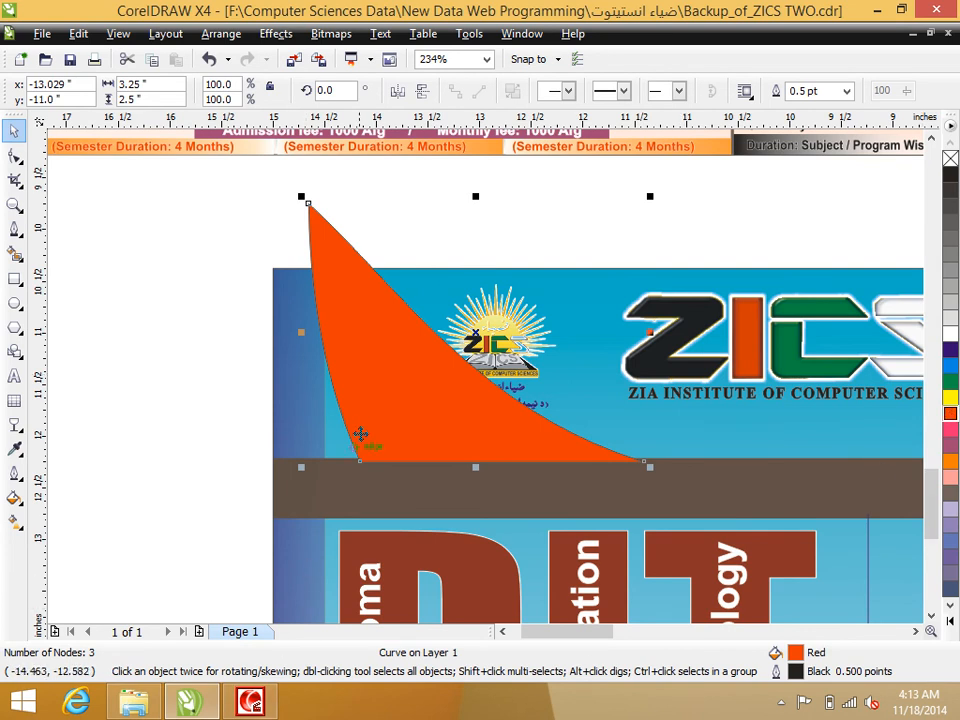
mouse_move(388, 402)
left_mouse_down()
mouse_move(369, 413)
mouse_move(390, 397)
left_mouse_up()
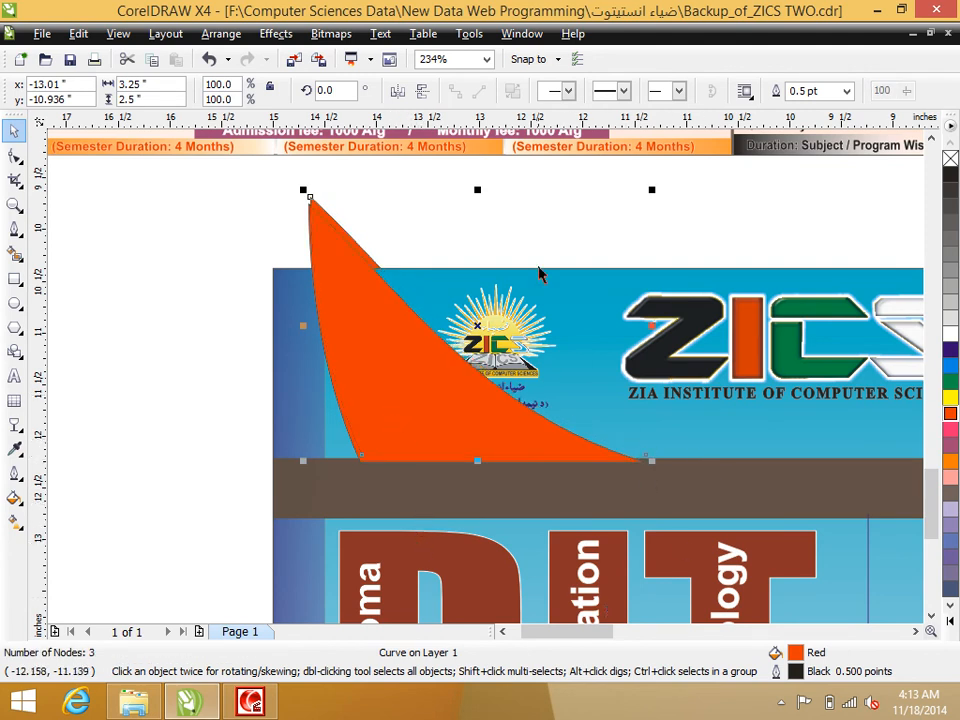
left_click(585, 297)
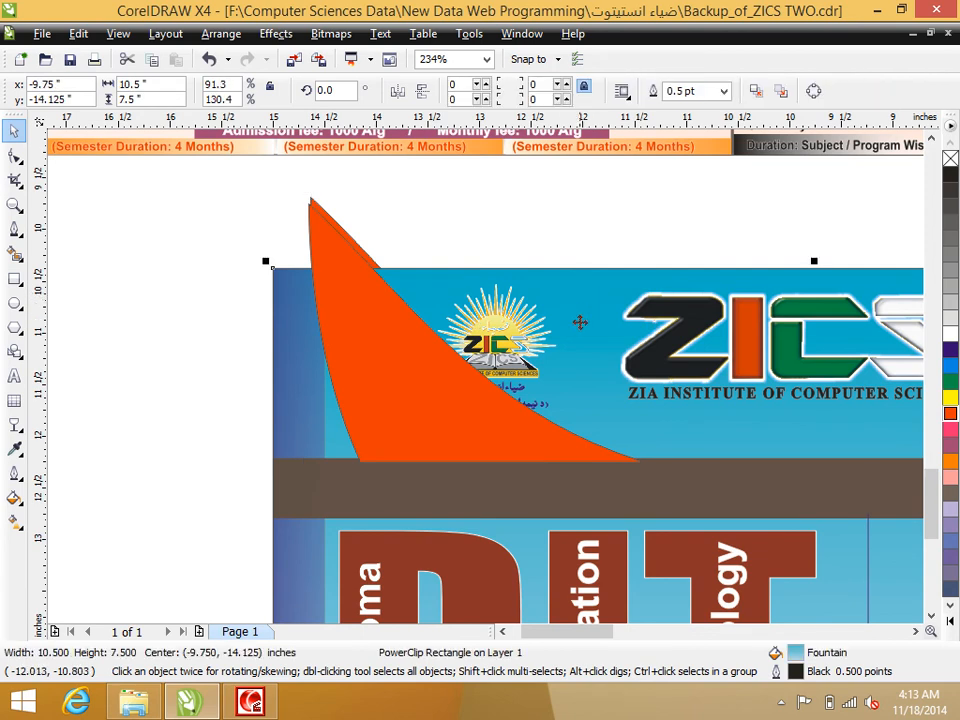
Step: Color the rear copy's fill and outline yellow, and give the front red shape a red outline
left_click(587, 432)
left_click(588, 447)
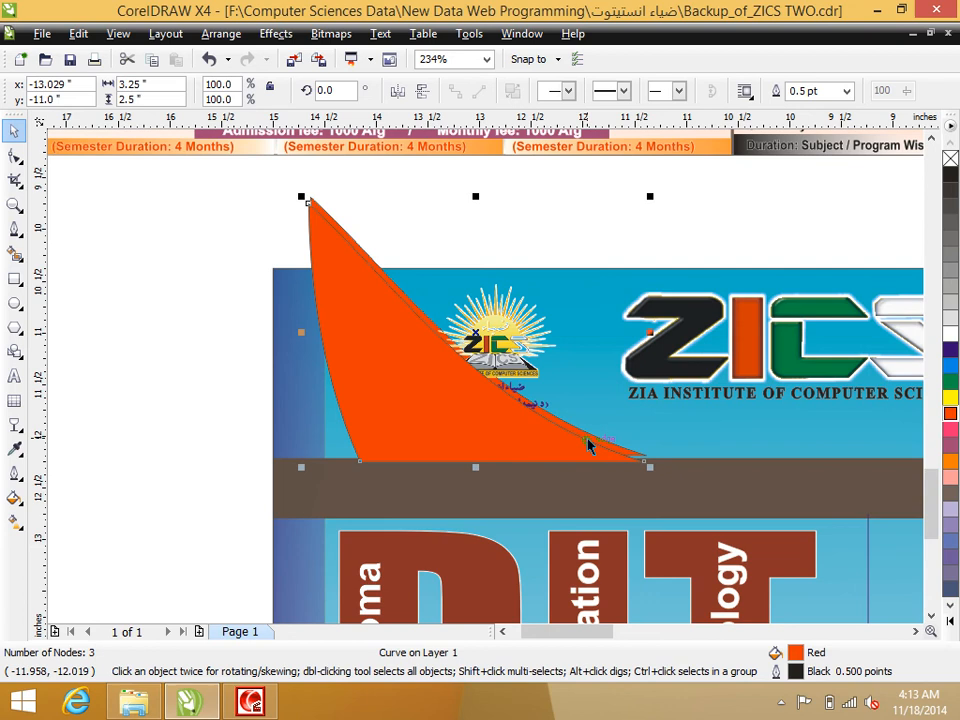
left_click(950, 400)
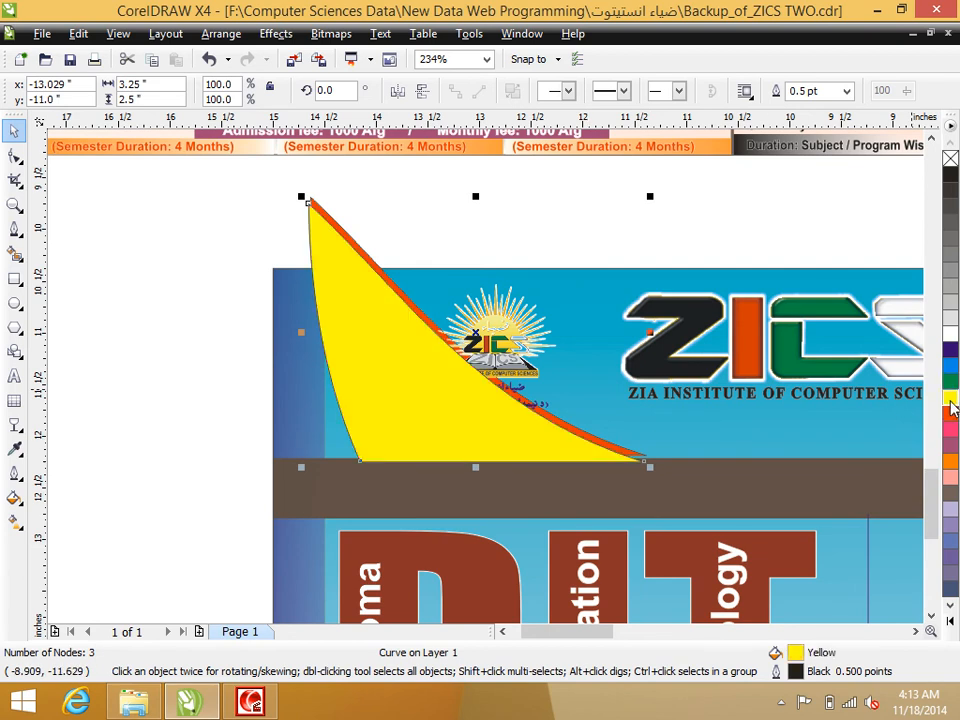
left_click(950, 413)
left_click_drag(641, 457, 643, 451)
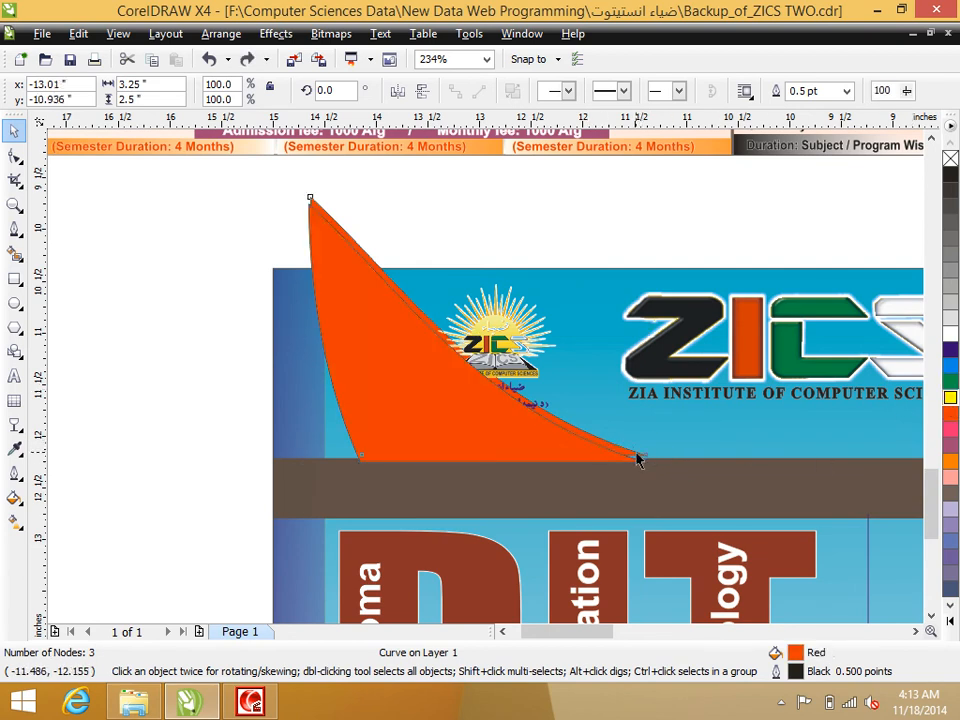
right_click(949, 404)
key("ctrl+z")
key("ctrl+z")
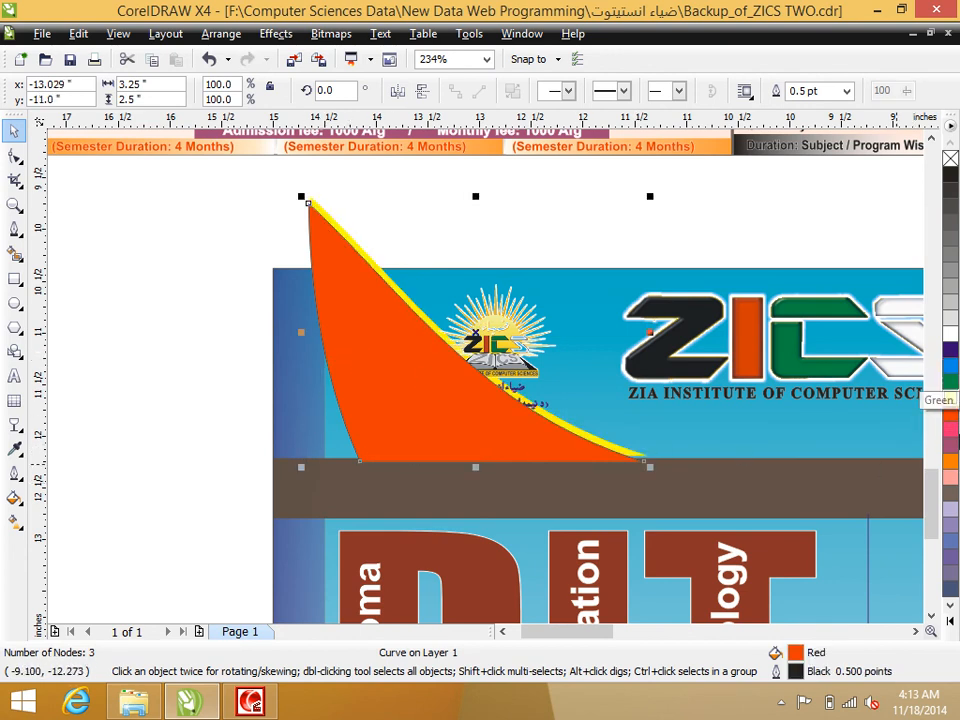
right_click(951, 420)
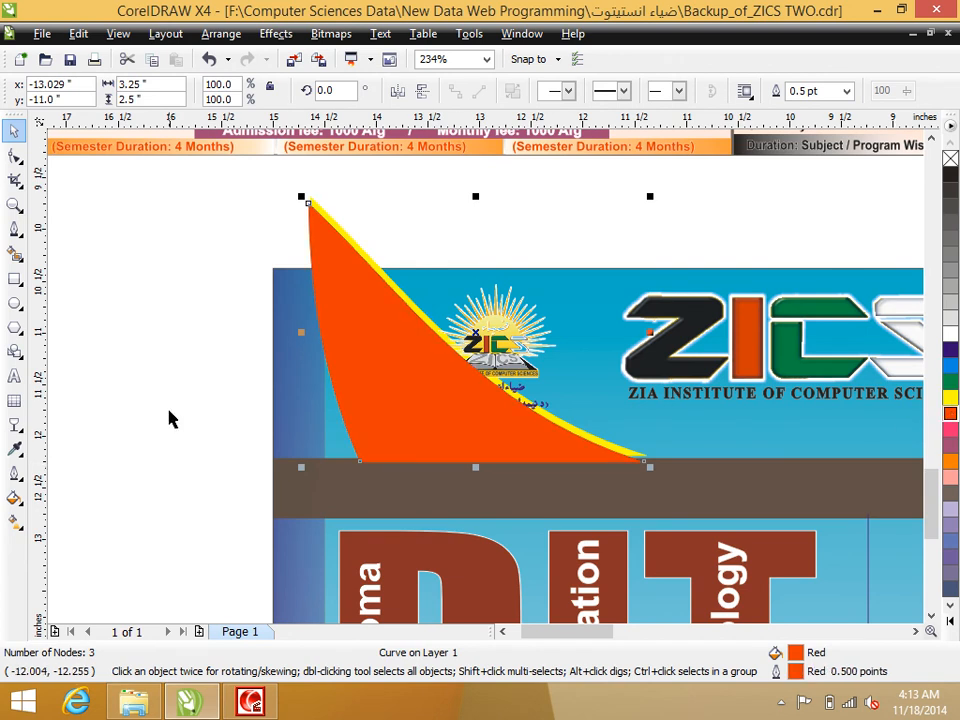
Step: Group the red shape with its yellow copy and move the group about 2 inches left
left_click(96, 336)
left_click(322, 263)
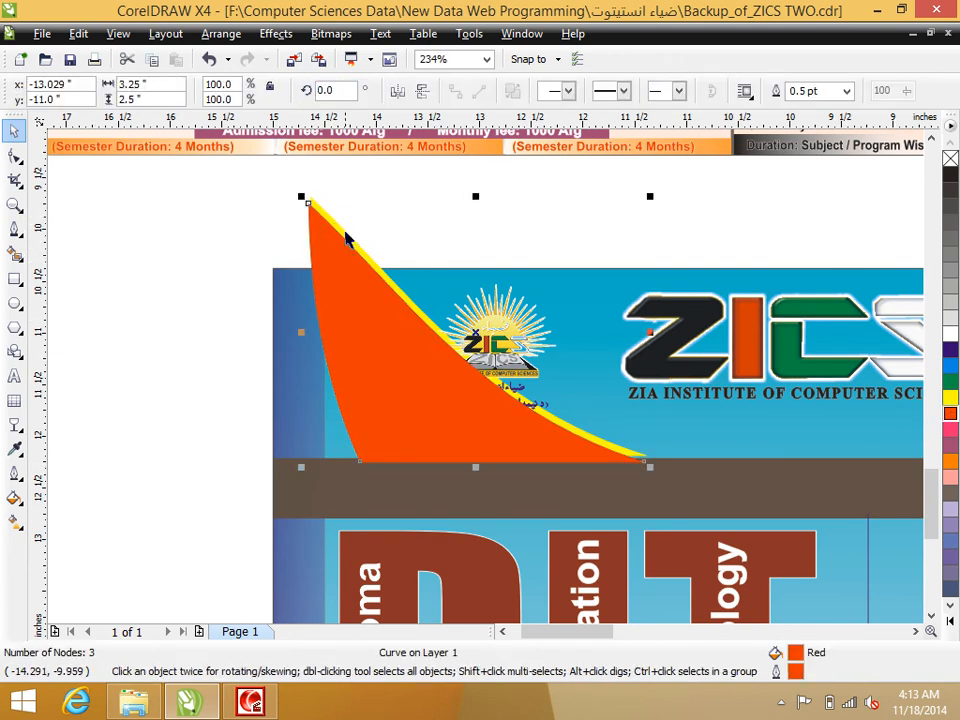
key("Escape")
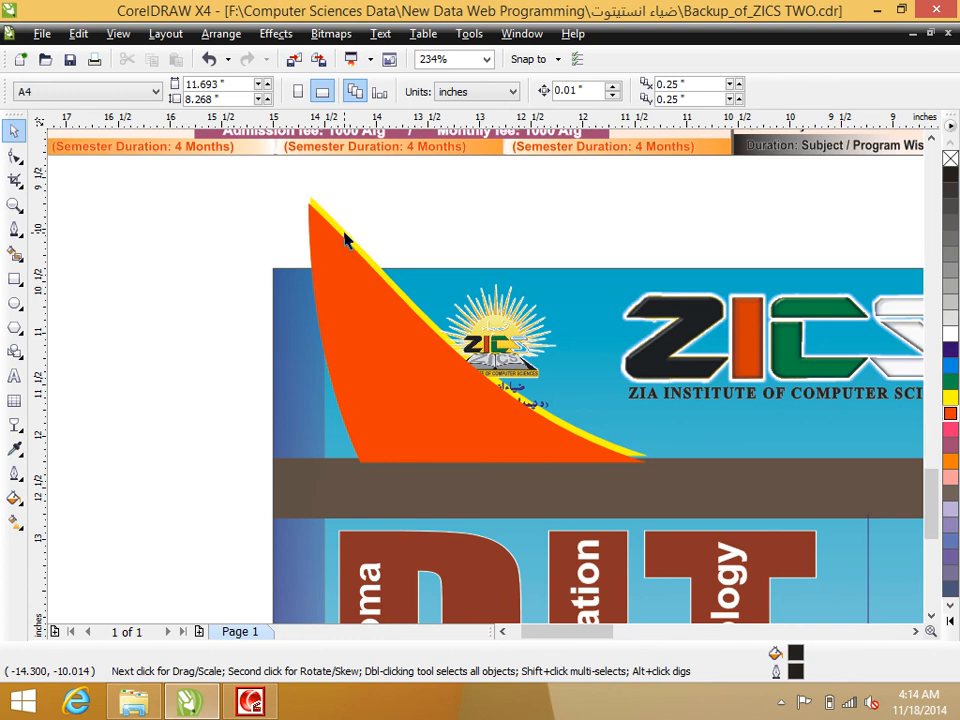
left_click_drag(344, 236, 342, 309)
left_click_drag(266, 188, 364, 259)
key("ctrl+g")
left_click_drag(348, 319, 147, 298)
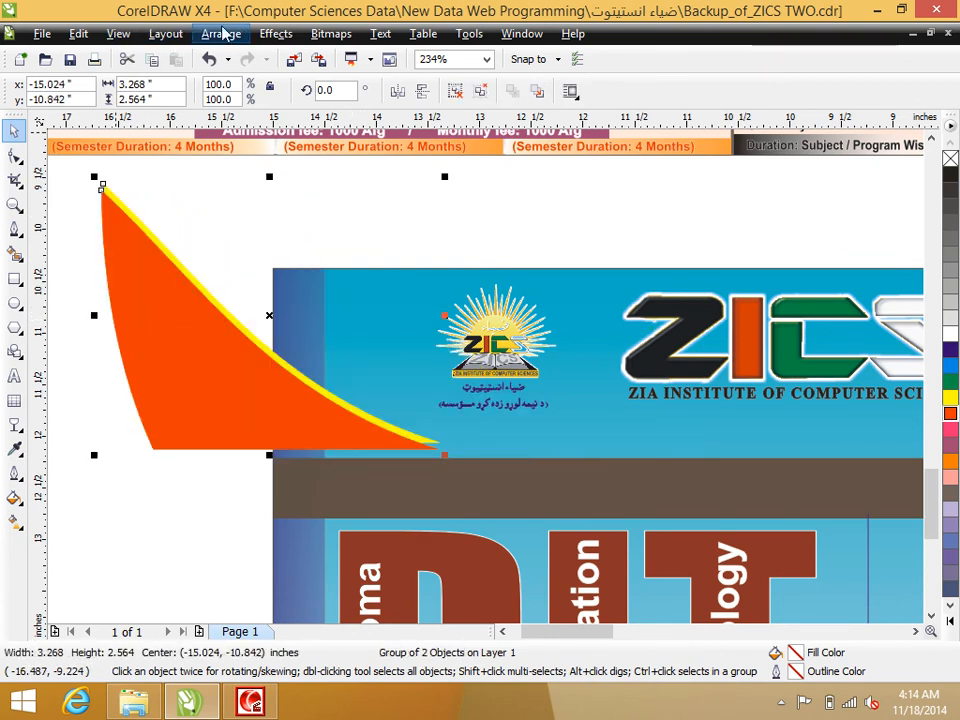
Step: PowerClip the red and yellow group inside the blue gradient page rectangle
left_click(274, 35)
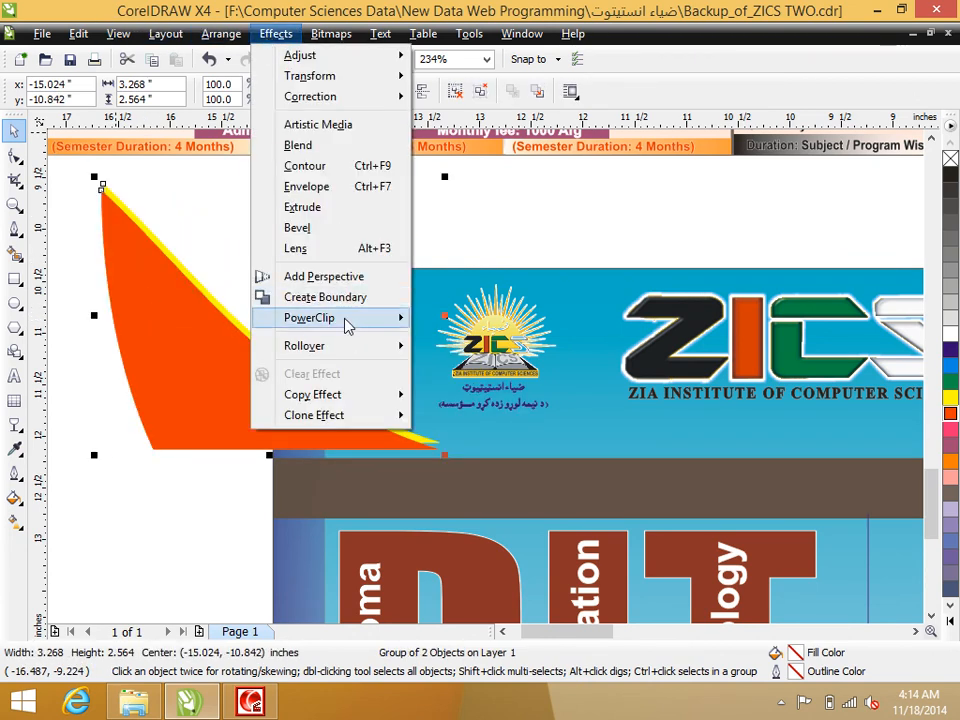
mouse_move(347, 320)
left_click(490, 319)
left_click(386, 405)
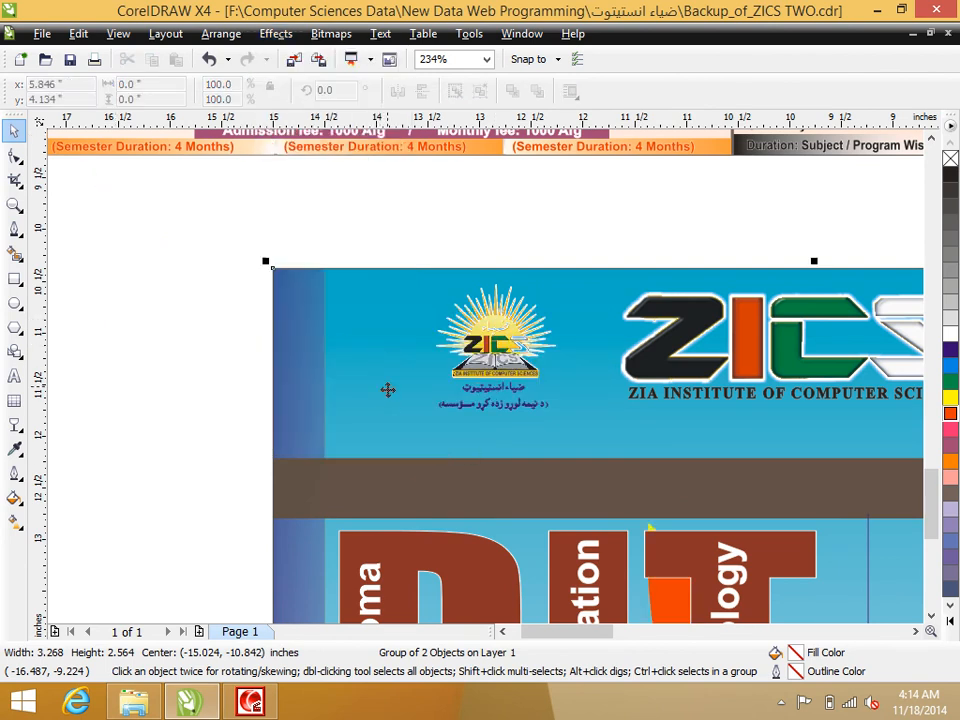
Step: Edit the PowerClip contents and move the red and yellow group onto the left end of the brown band
right_click(402, 371)
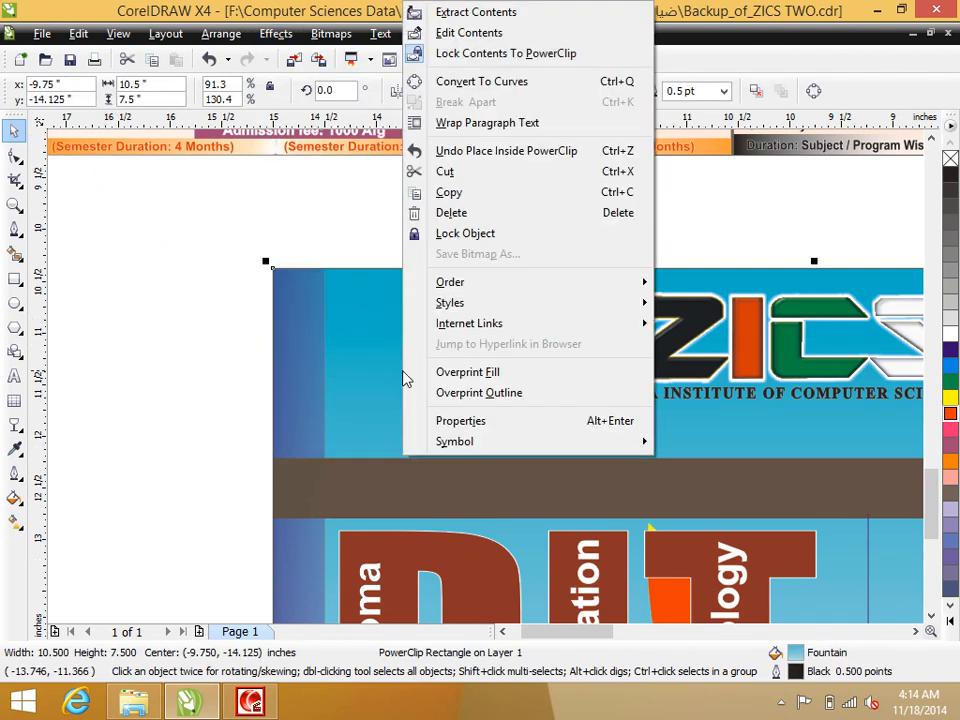
left_click(480, 31)
left_click_drag(672, 598, 244, 258)
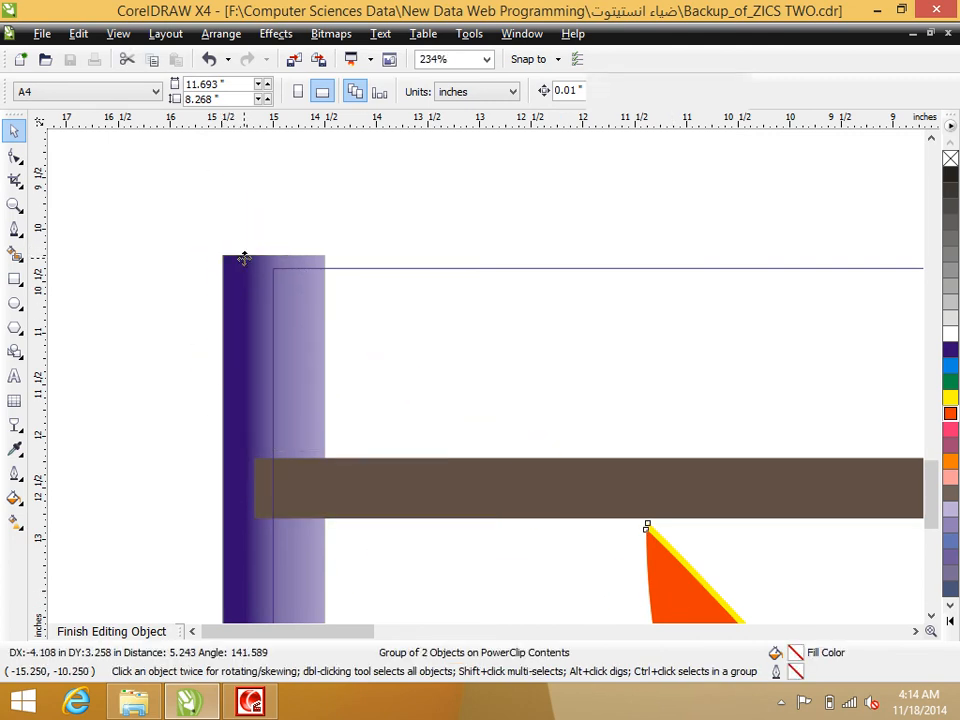
left_click_drag(240, 304, 258, 328)
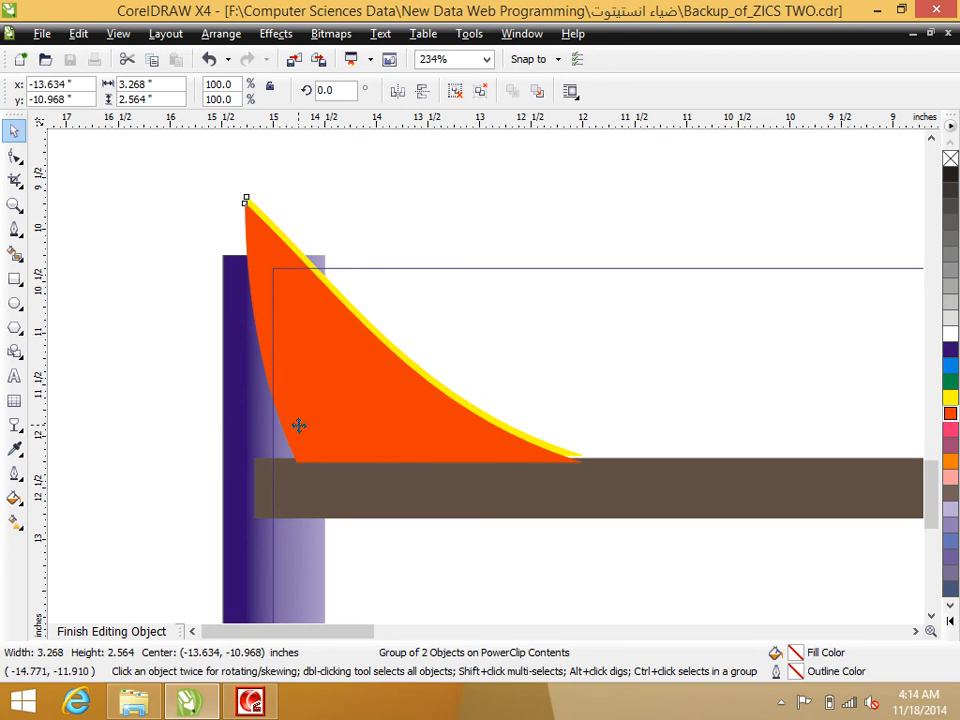
left_click(15, 155)
left_click(324, 486)
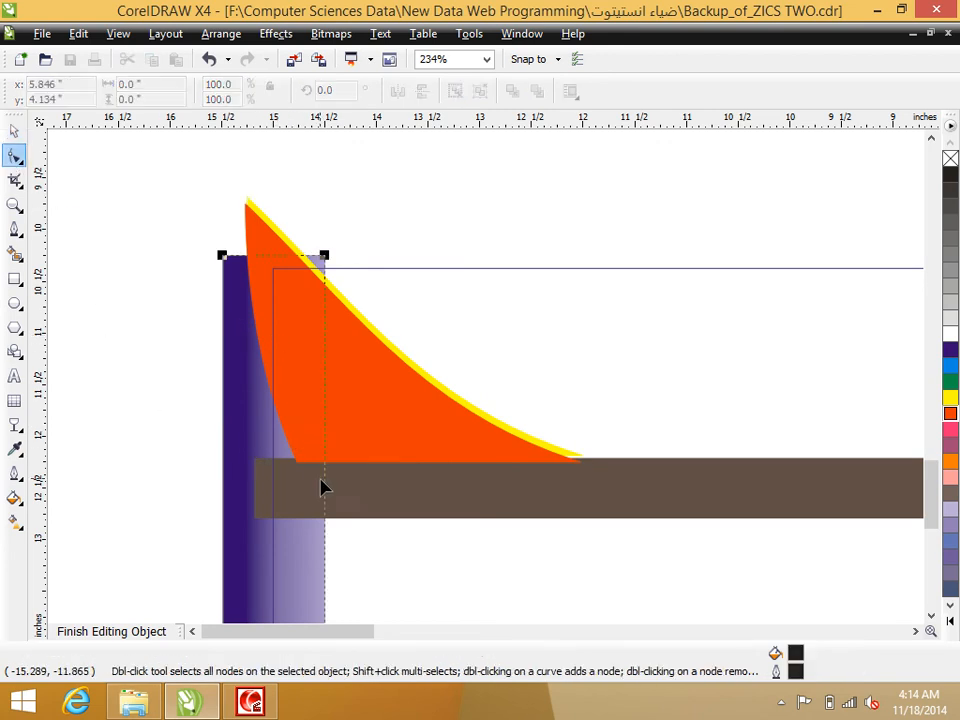
key("space")
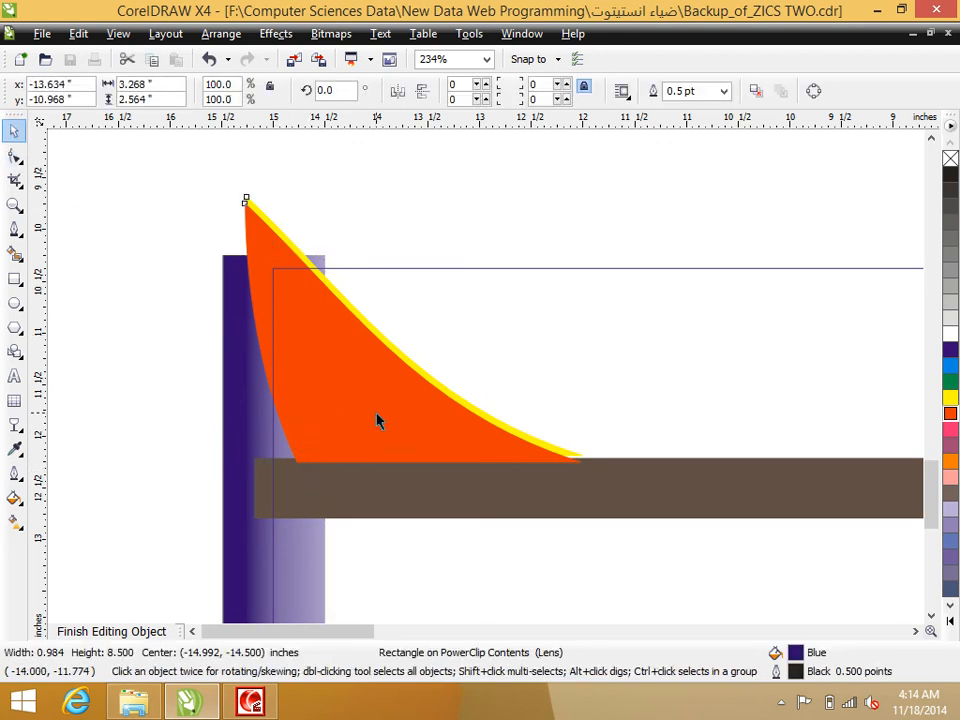
Step: Ungroup the red and yellow shapes inside the PowerClip
left_click(377, 409)
right_click(377, 410)
left_click(431, 79)
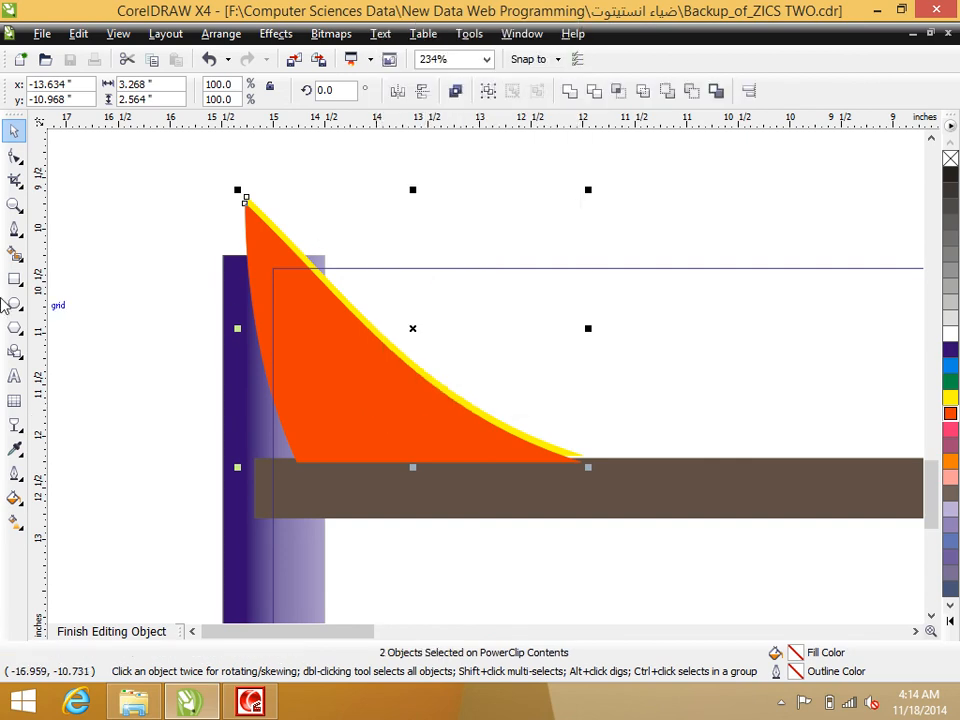
Step: Reshape the red curve by moving its lower-left node to the page's left border and bending the left edge's curve handles inward
left_click(373, 446)
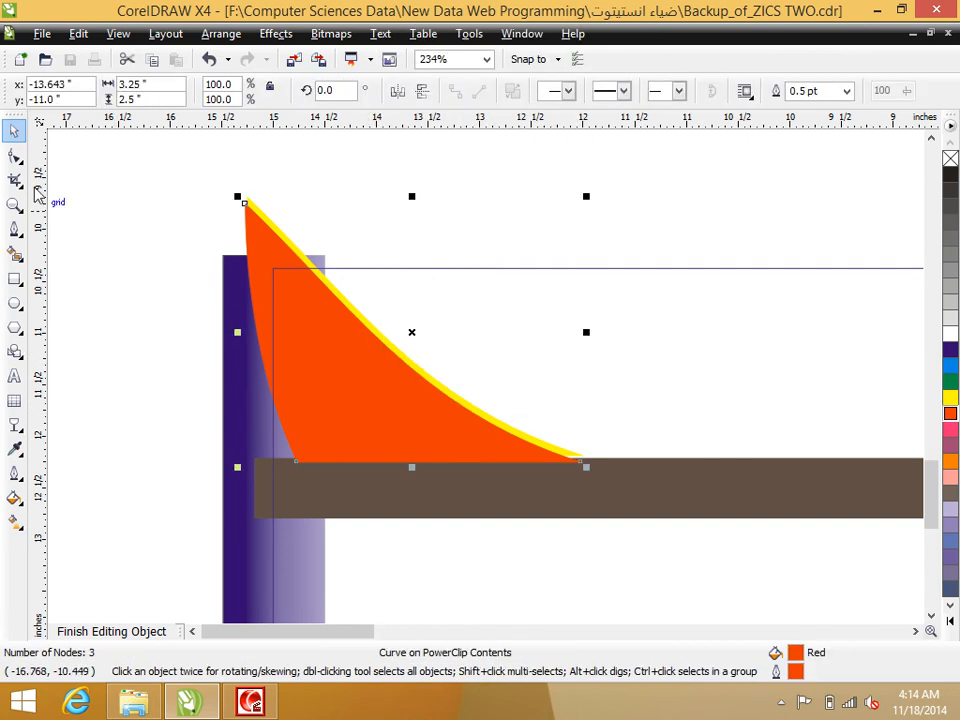
left_click(15, 157)
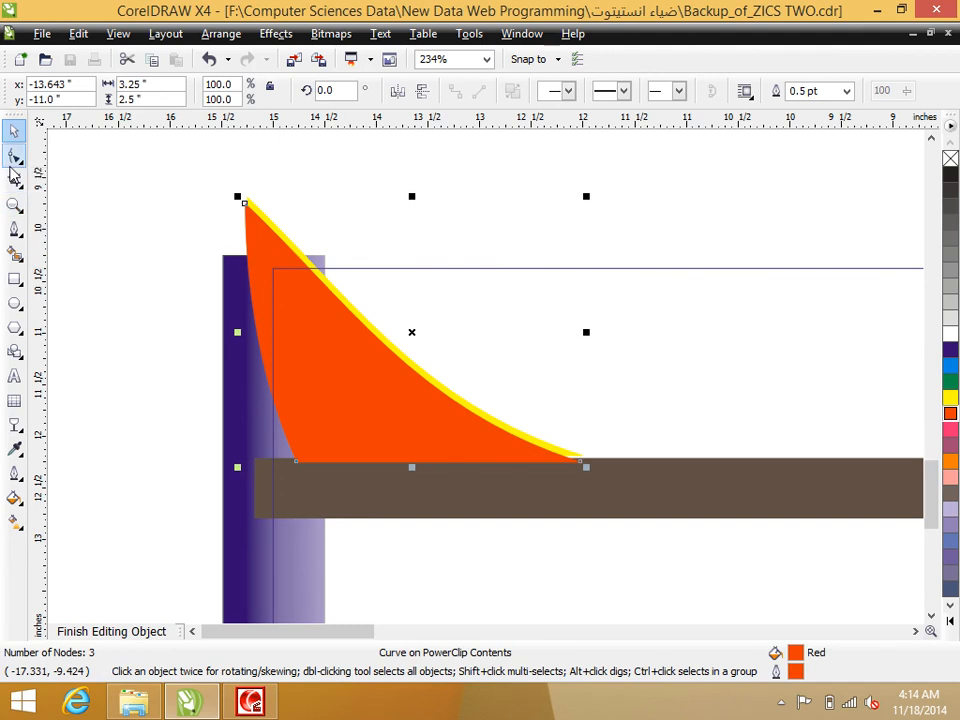
left_click_drag(237, 414, 332, 519)
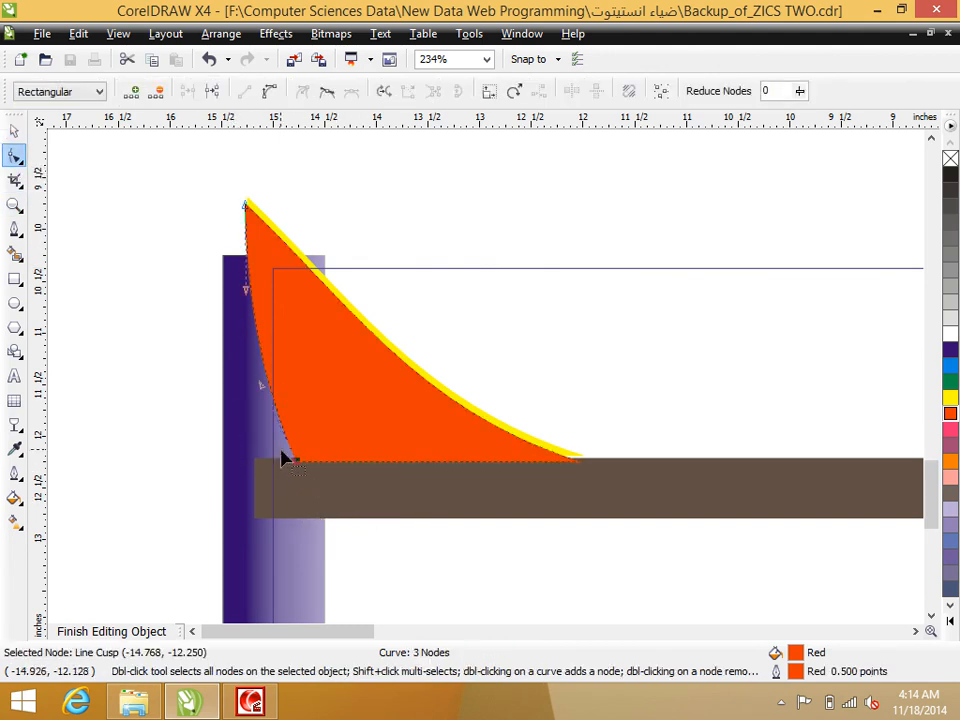
left_click_drag(297, 468, 270, 468)
left_click_drag(238, 392, 266, 396)
left_click_drag(246, 290, 261, 290)
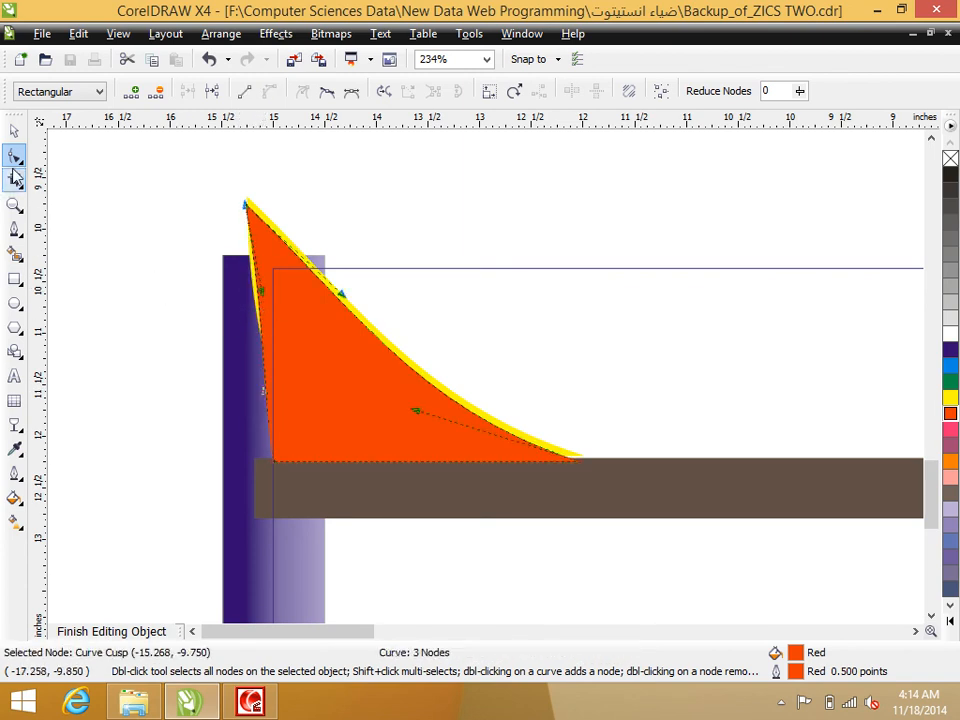
left_click(14, 132)
left_click(107, 333)
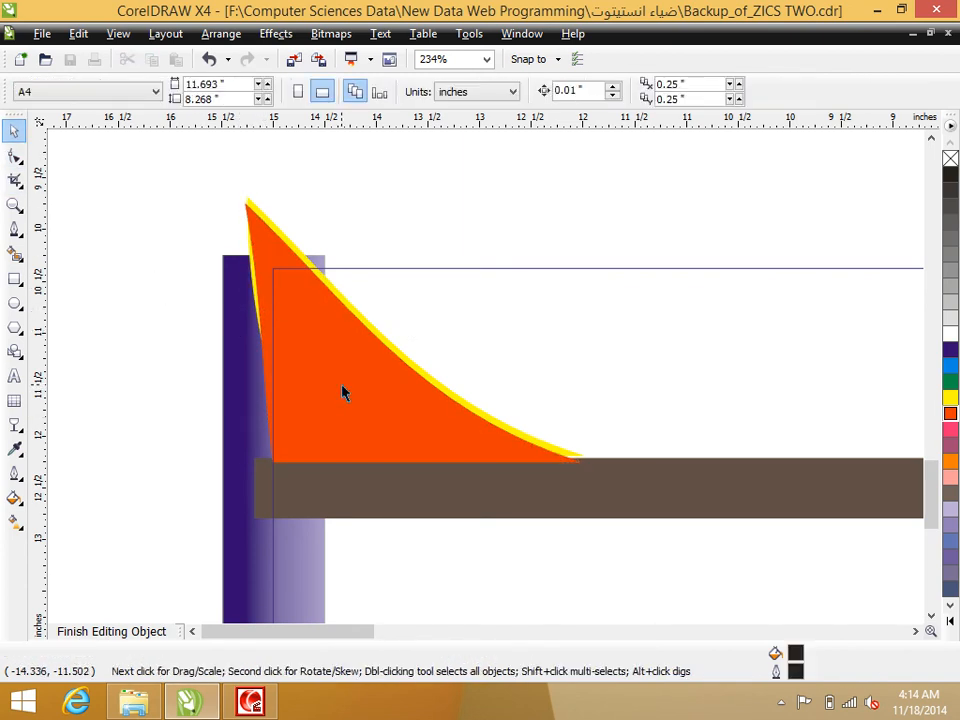
left_click(343, 392)
left_click_drag(202, 157, 574, 468)
left_click_drag(166, 169, 344, 307)
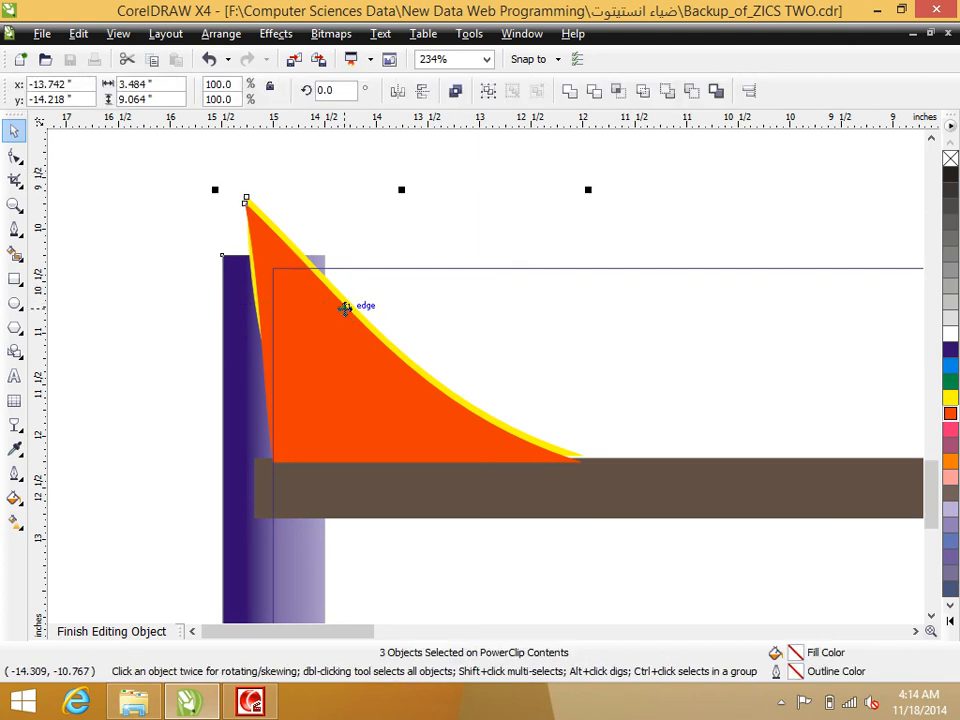
key("ctrl+g")
left_click(124, 259)
left_click(269, 256)
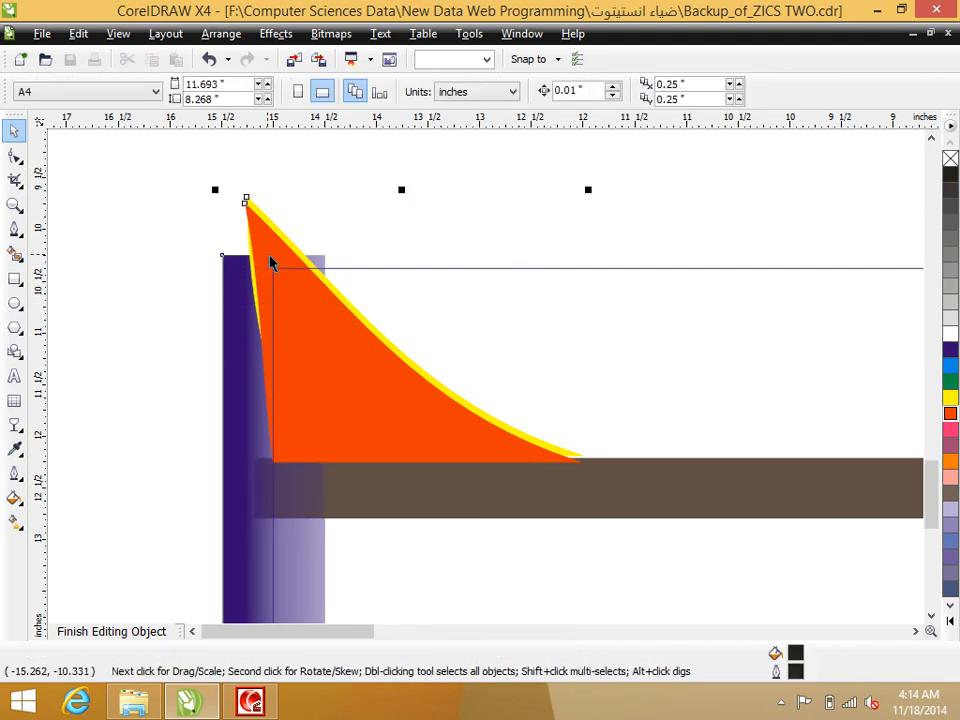
left_click_drag(290, 349, 467, 326)
key("ctrl+z")
left_click(121, 275)
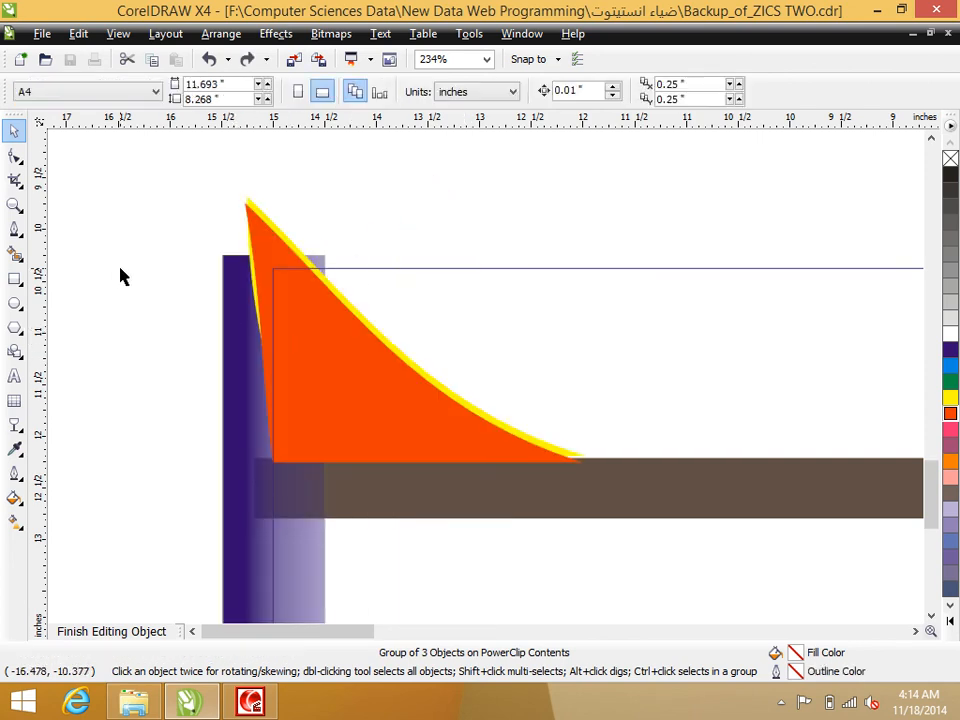
key("ctrl+z")
left_click(127, 281)
Step: Group the red shape with the yellow shape behind it, leaving out the side strip
left_click(264, 246)
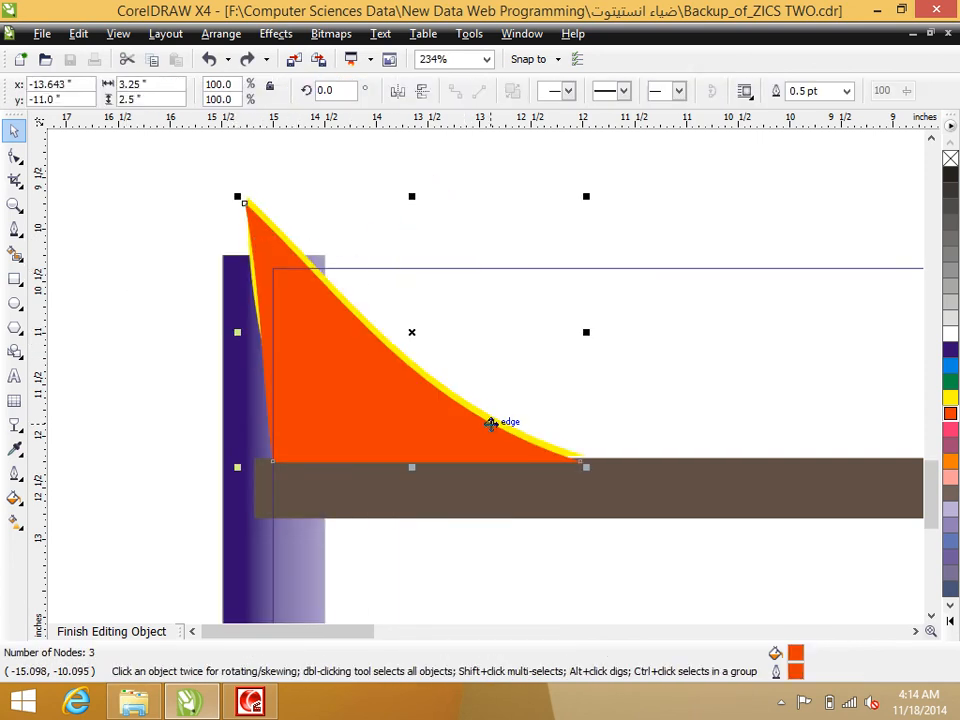
left_click(562, 437)
left_click(562, 451)
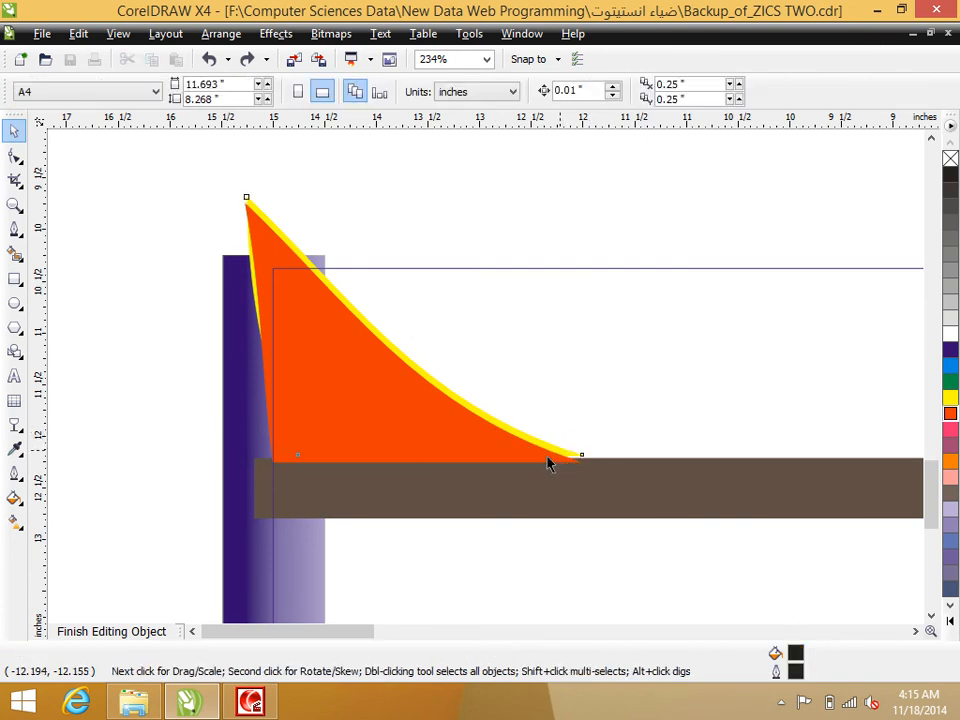
left_click(371, 415, "shift")
key("ctrl+g")
Step: Place a horizontally mirrored copy of the red and yellow group on the brown band's right end and finish editing the PowerClip
left_click_drag(371, 394, 610, 335)
left_click_drag(324, 648, 450, 638)
left_click_drag(64, 391, 740, 462)
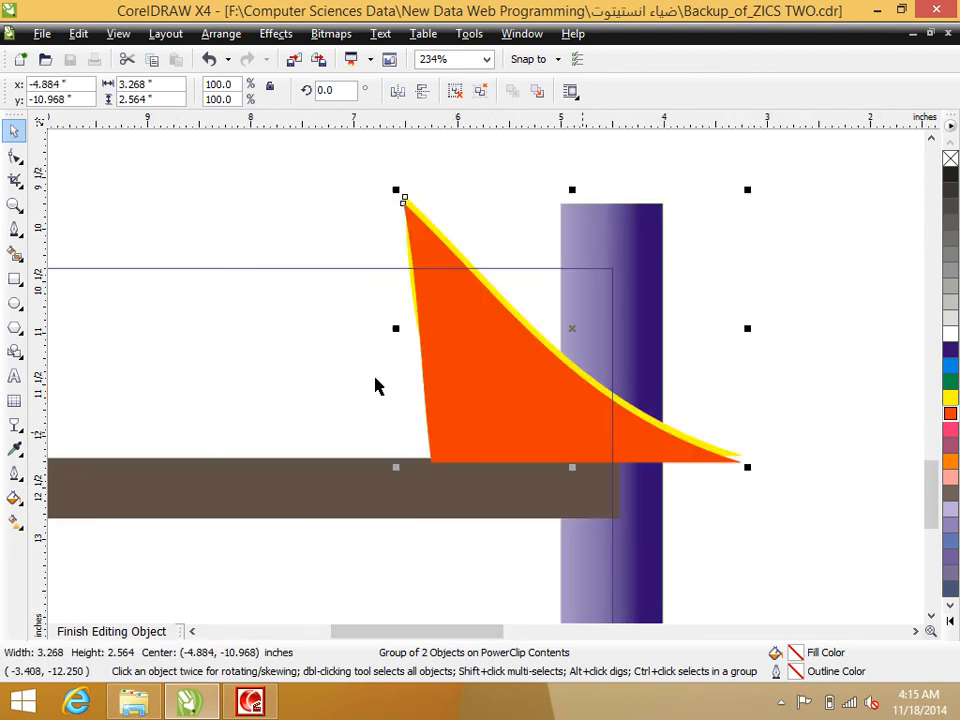
left_click(399, 93)
left_click_drag(669, 374, 577, 375)
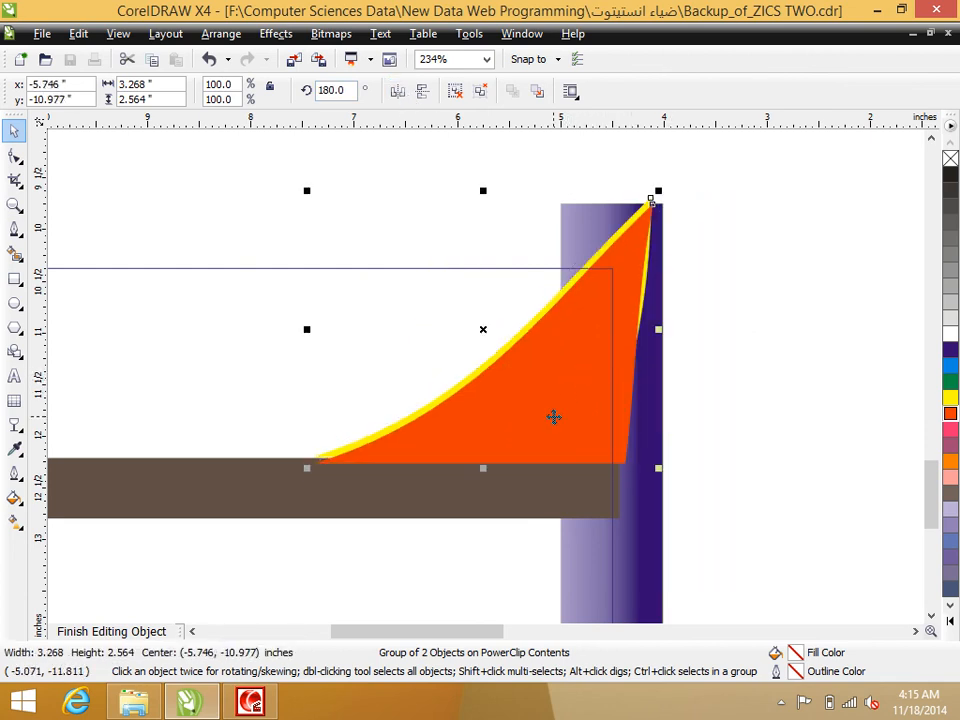
right_click(554, 416)
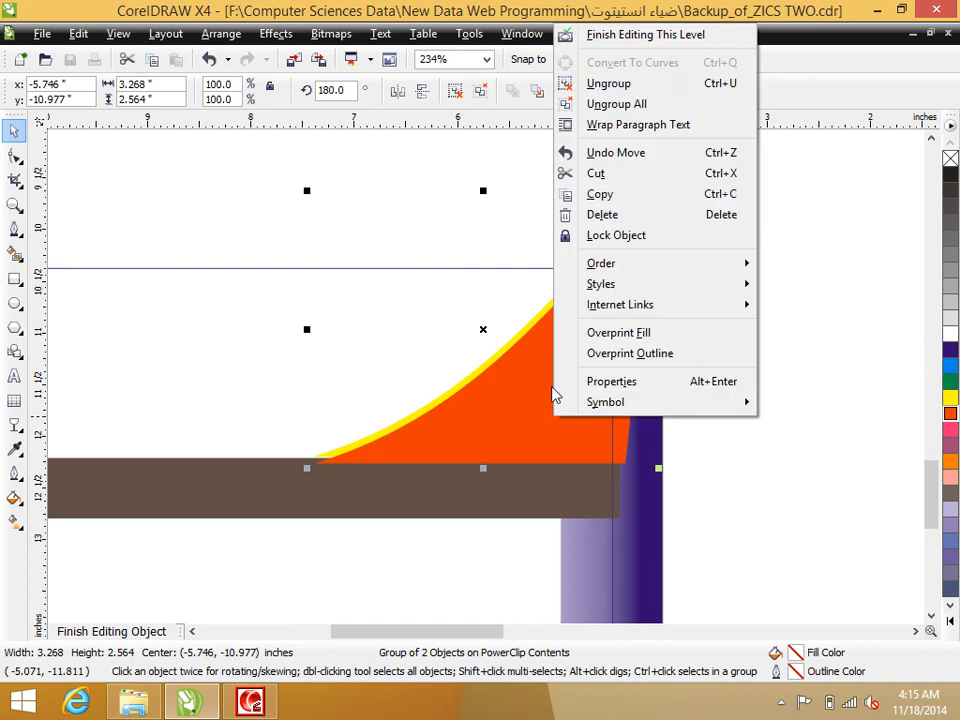
left_click(636, 44)
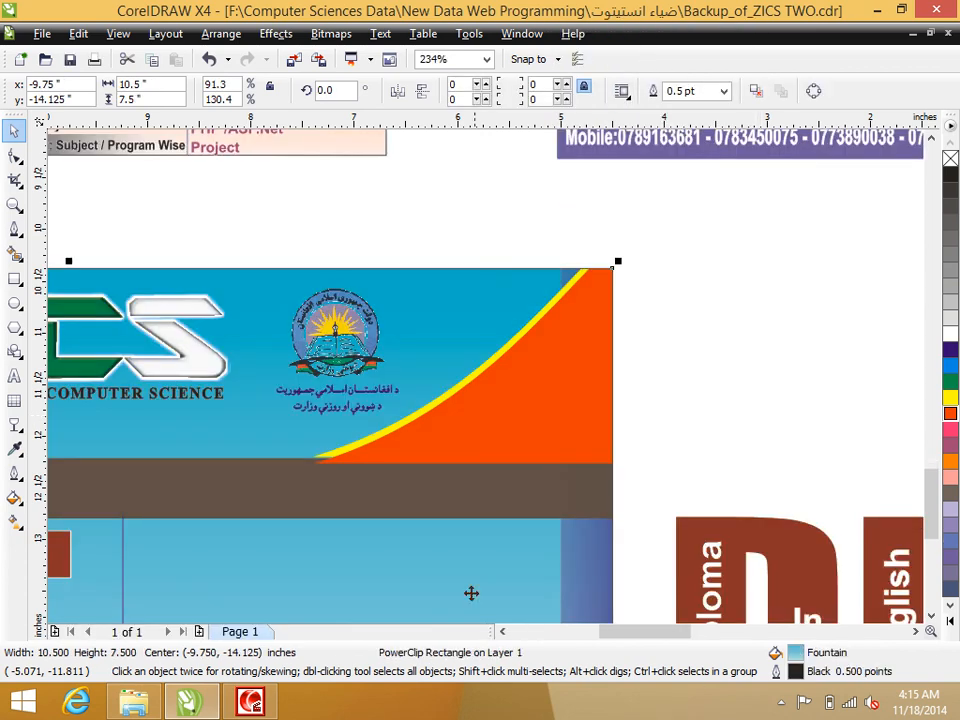
Step: Examine the whole flyer with the curved accents in both upper corners
left_click(14, 204)
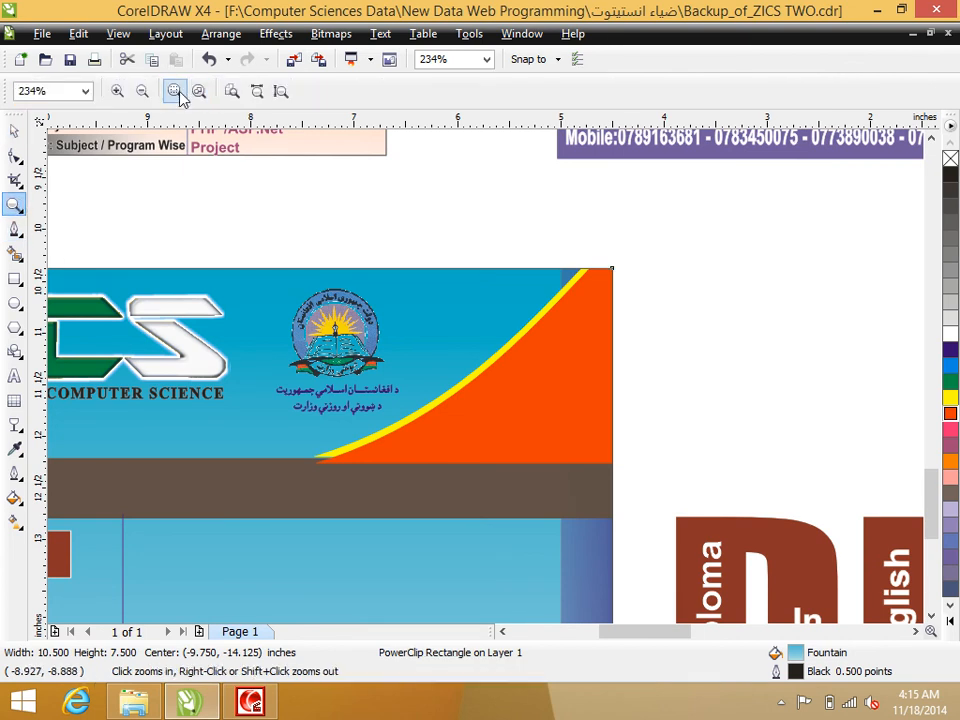
left_click(14, 130)
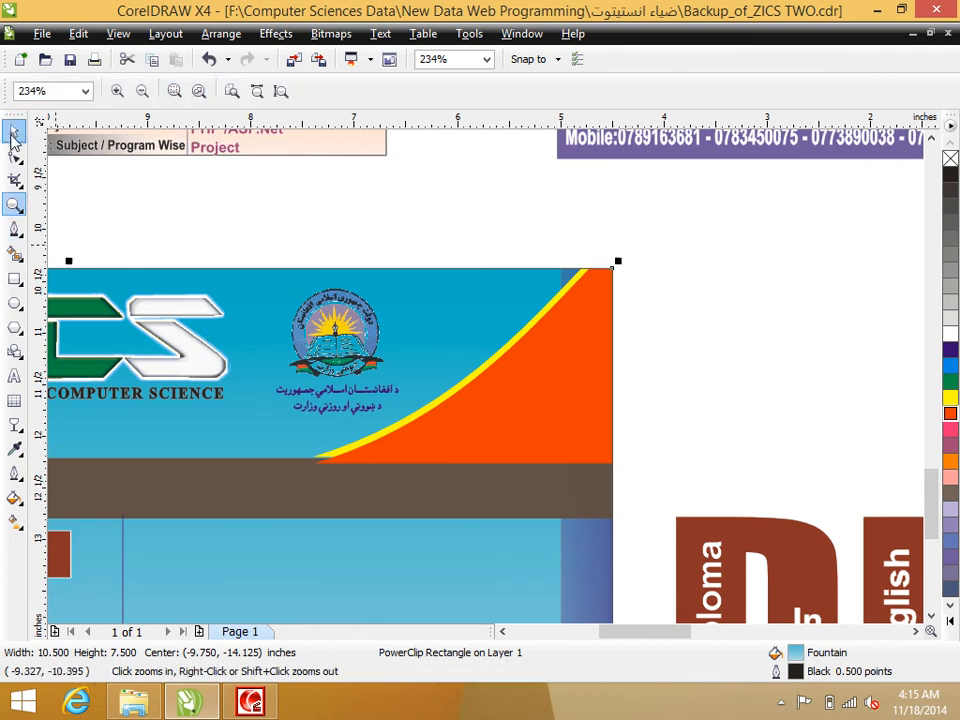
left_click(375, 293)
left_click(516, 560)
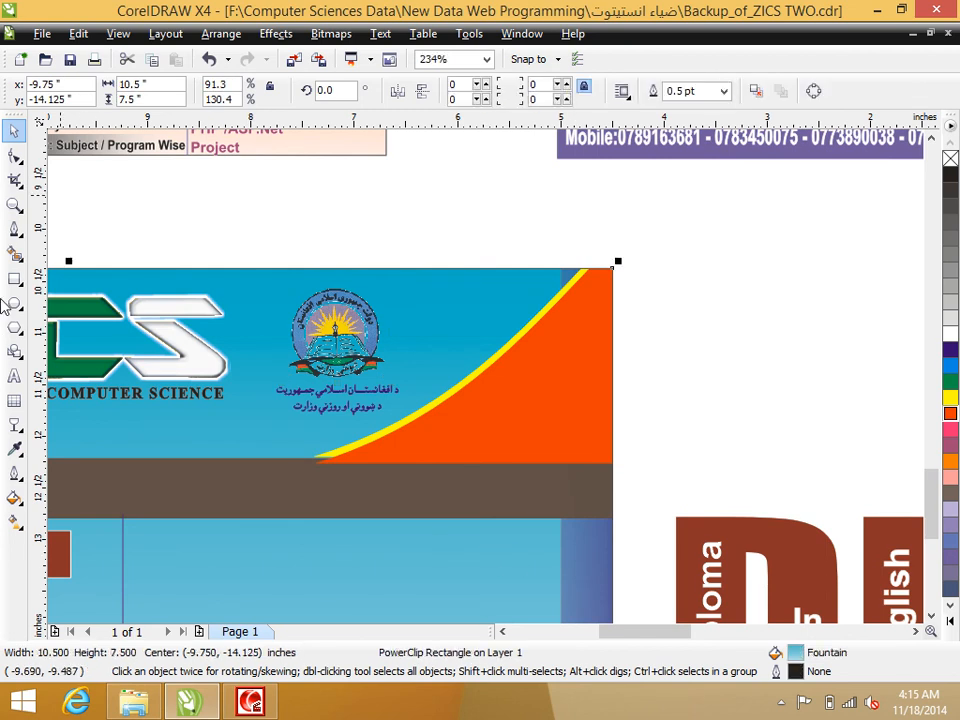
left_click(15, 206)
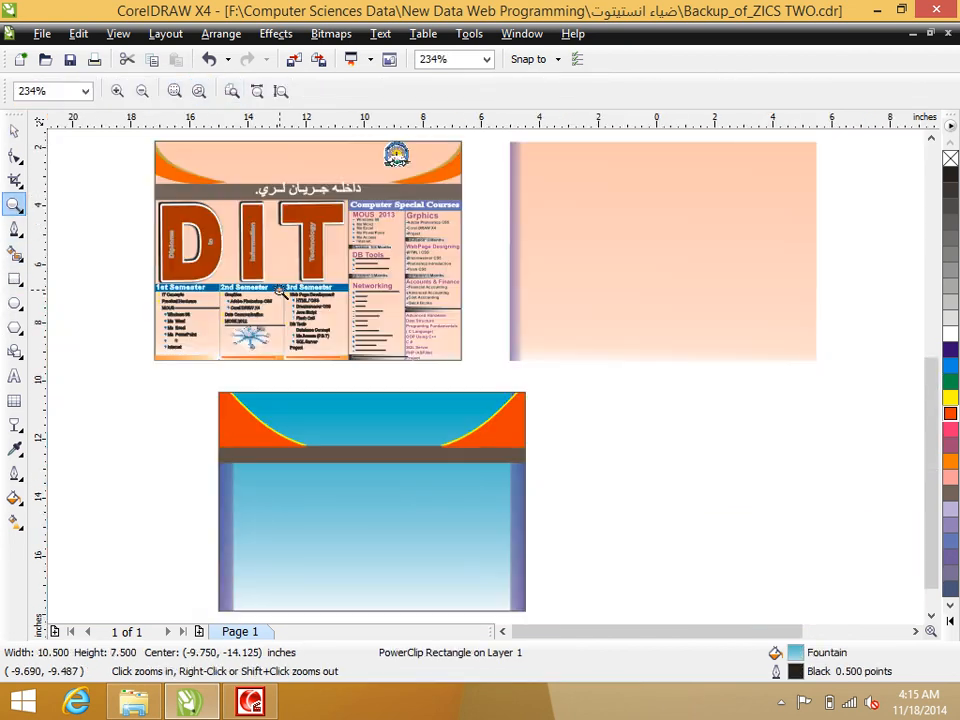
left_click(174, 91)
left_click(13, 131)
left_click(90, 229)
Step: Move the sunburst ZICS emblem toward the header's left corner and enlarge it to about 1.66 by 1.75 inches
left_click(283, 187)
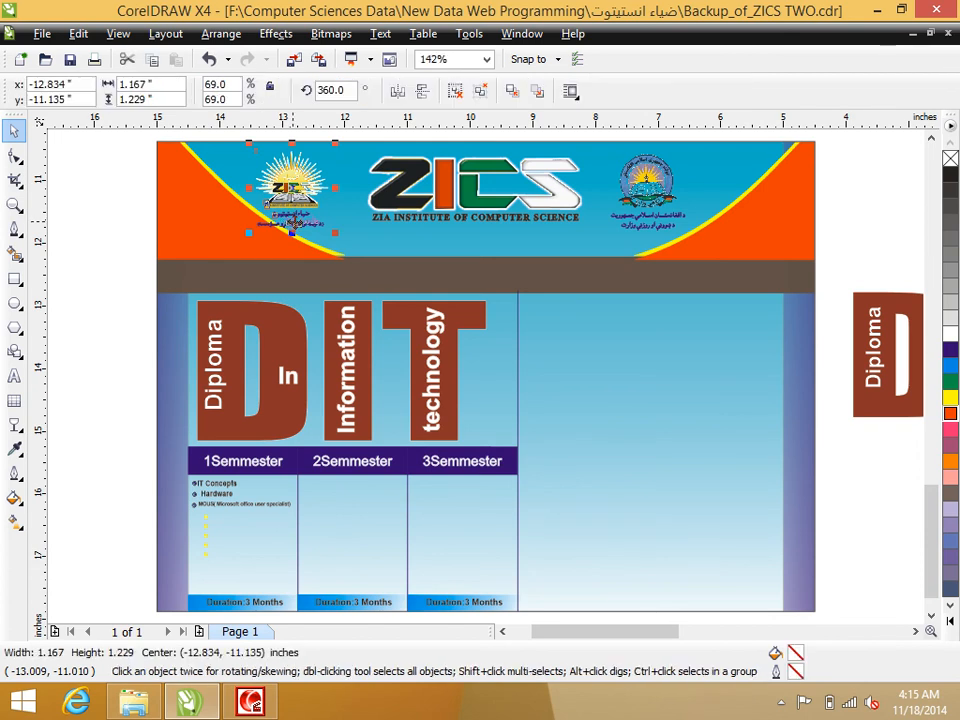
left_click(310, 228)
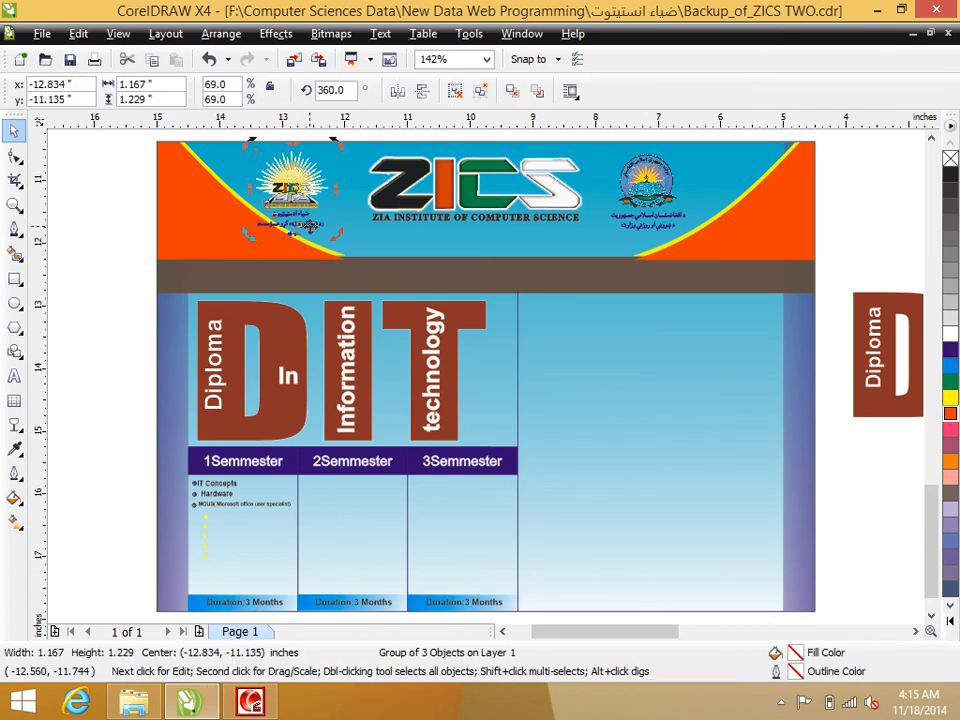
left_click(80, 219)
left_click_drag(296, 194, 245, 190)
left_click_drag(288, 233, 345, 260)
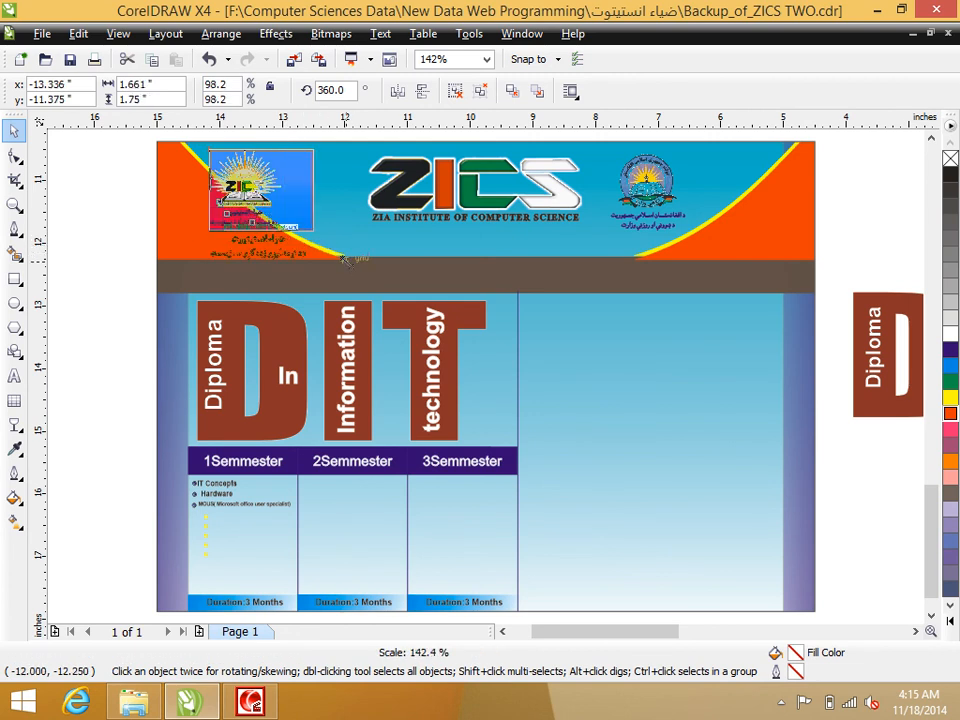
left_click_drag(262, 225, 276, 225)
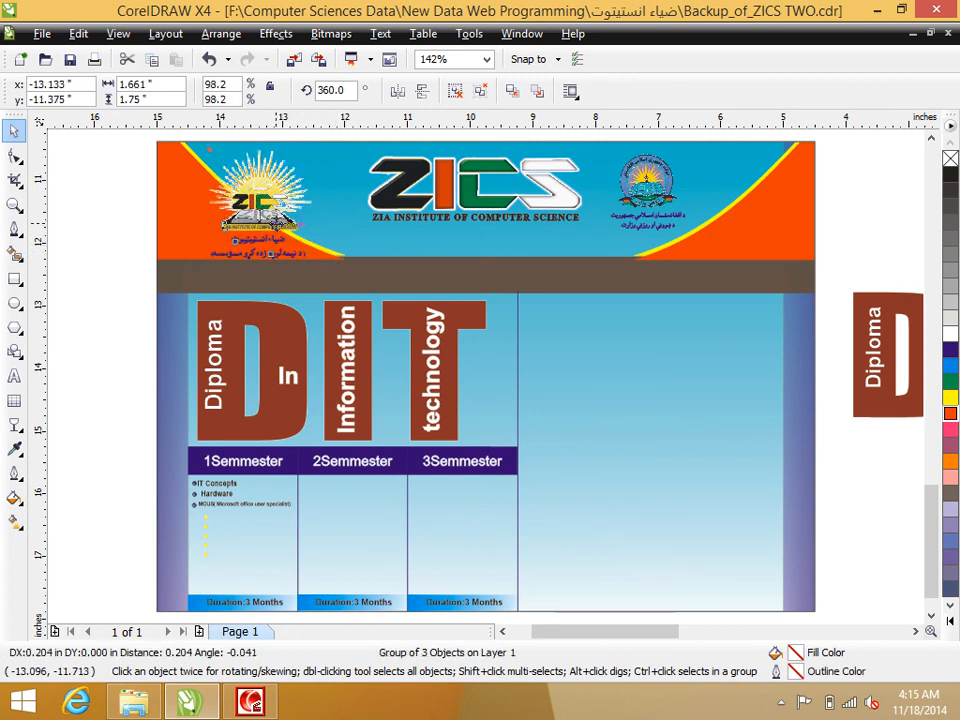
Step: Group the round ministry emblem with its caption, enlarge it to about 1.44 by 1.50 inches and move it toward the header's right corner
left_click(648, 200)
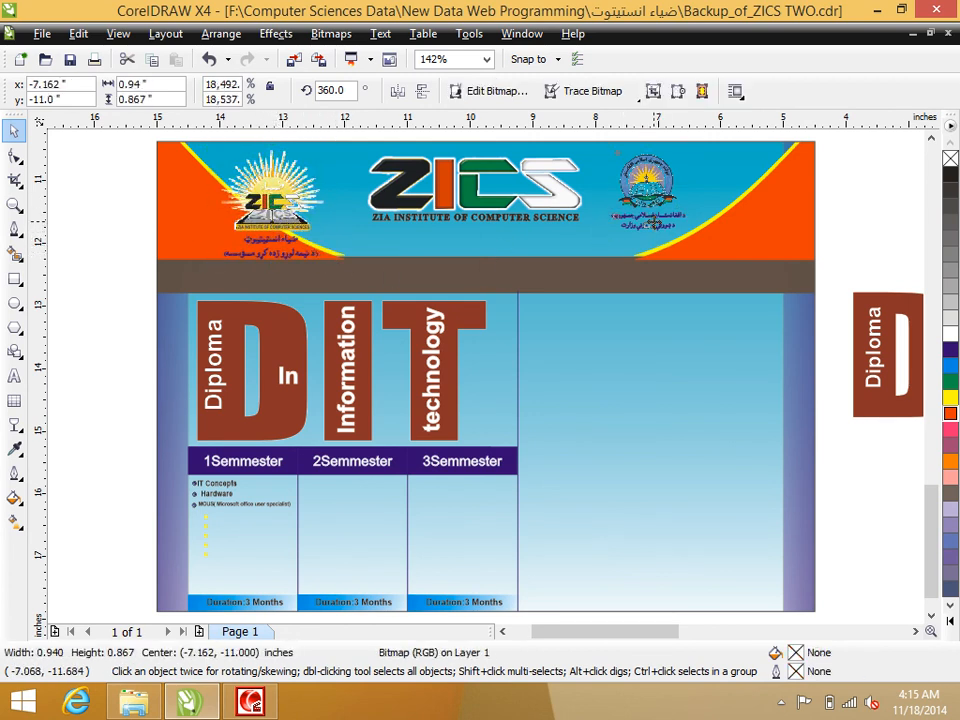
left_click(654, 225, "shift")
key("ctrl+g")
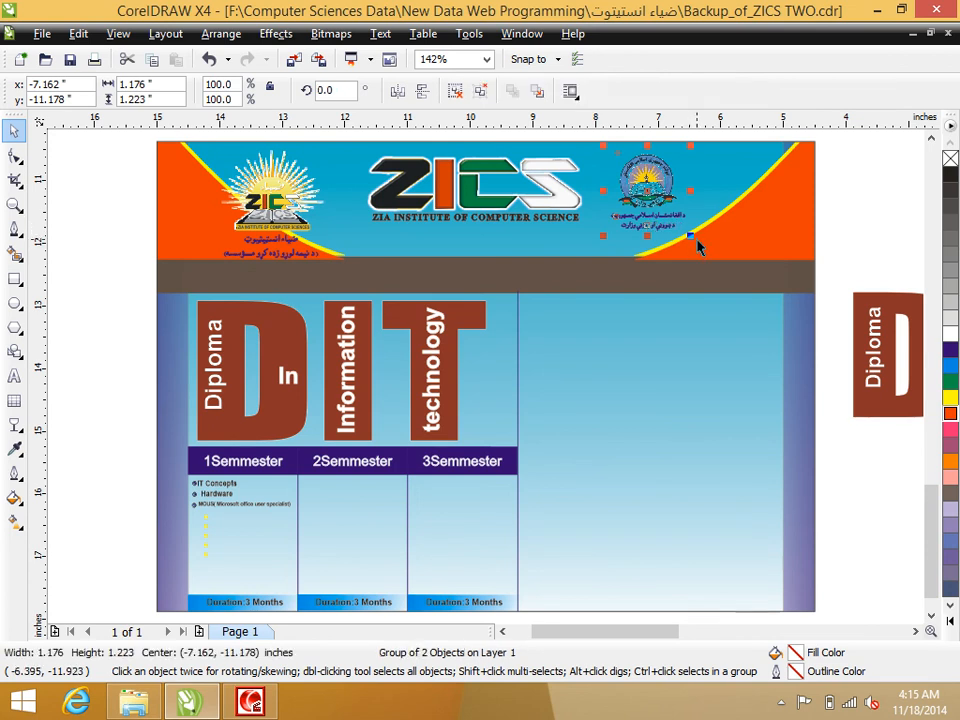
mouse_move(696, 242)
left_mouse_down()
mouse_move(720, 266)
mouse_move(678, 238)
left_mouse_up()
left_click_drag(655, 196, 683, 204)
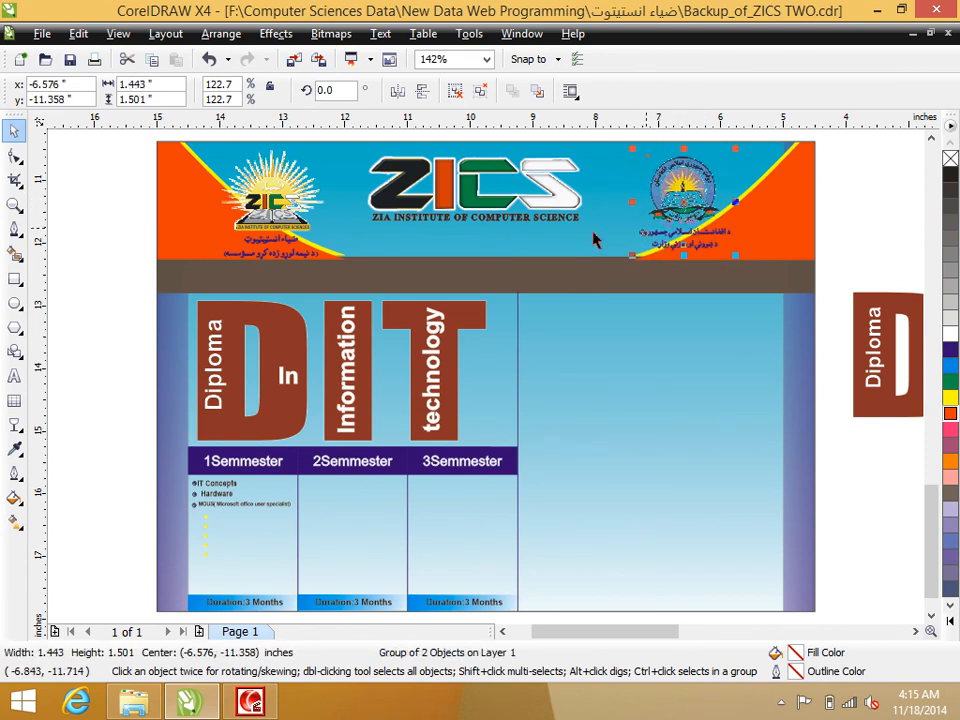
Step: Enlarge the ZICS title group to about 4.38 by 1.33 inches and center it between the two header emblems
left_click(450, 200)
left_click_drag(590, 224, 640, 262)
left_click_drag(527, 213, 511, 218)
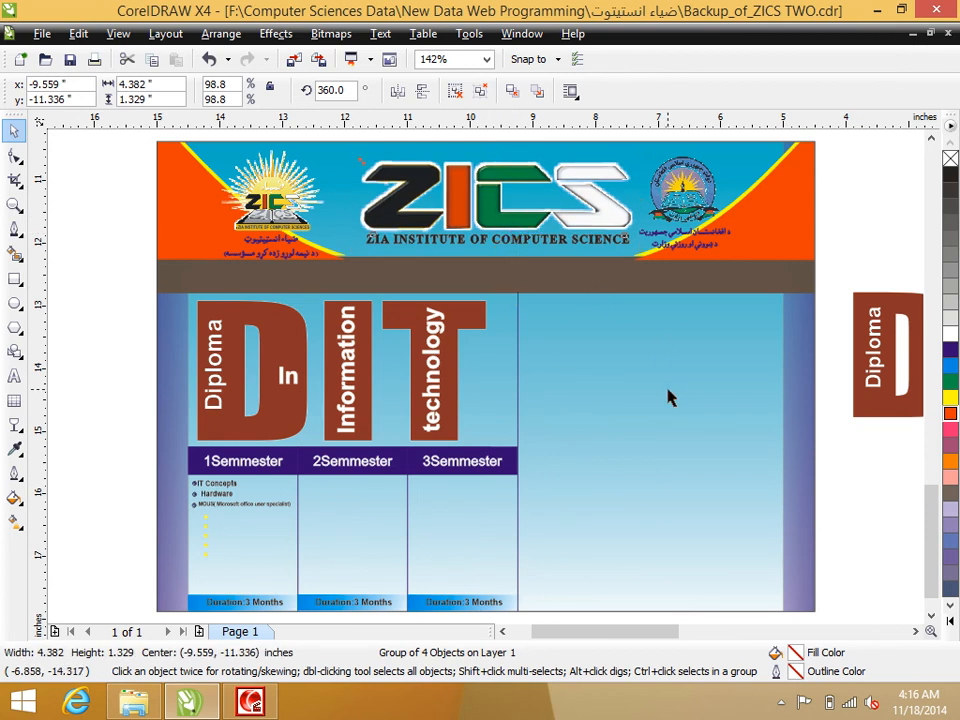
left_click(97, 254)
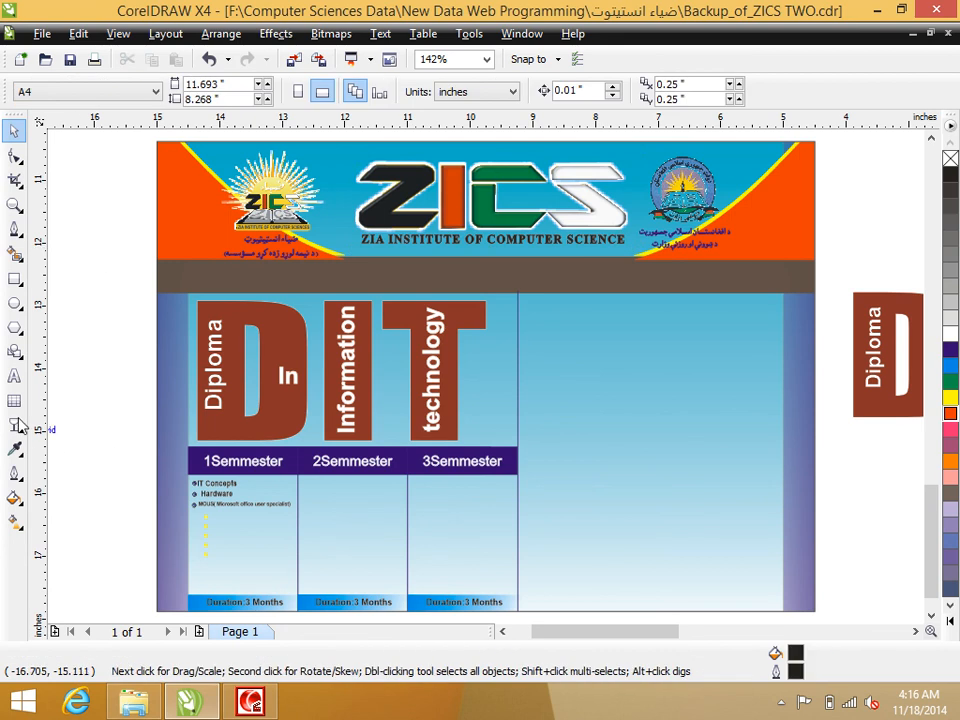
Step: Start a new artistic text line in the empty blue area right of the DIT lettering
left_click(14, 376)
left_click(718, 405)
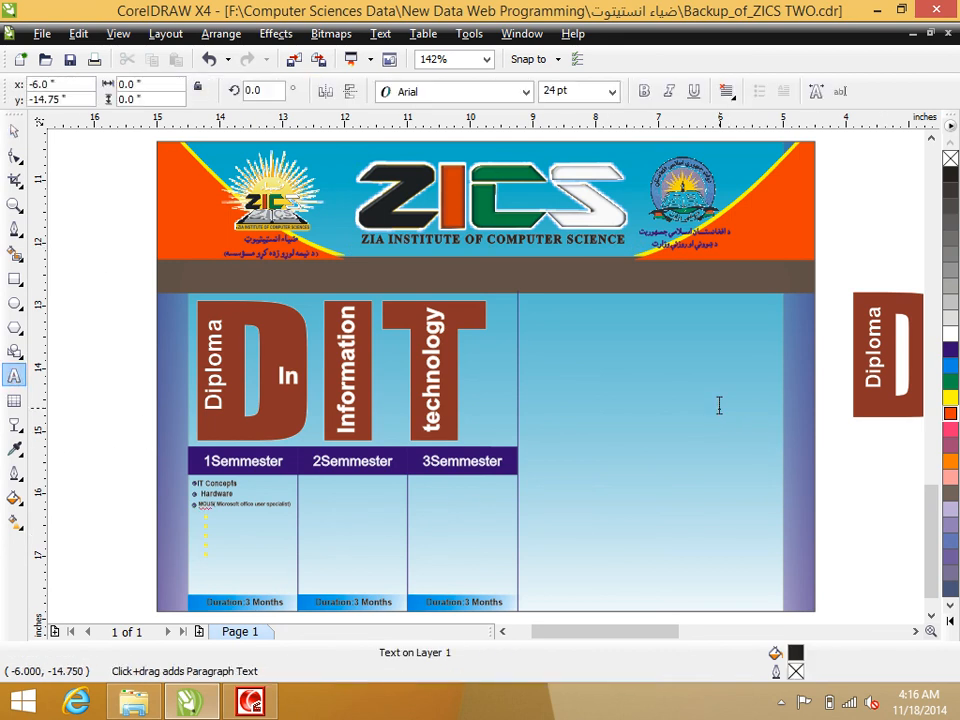
key("alt")
key("f")
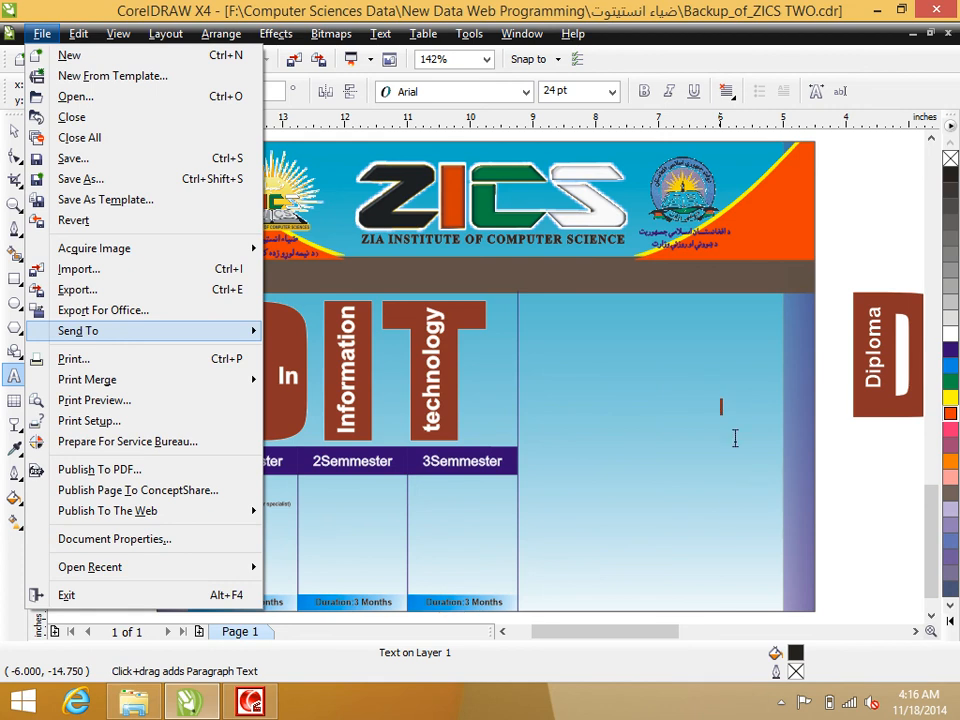
left_click(719, 405)
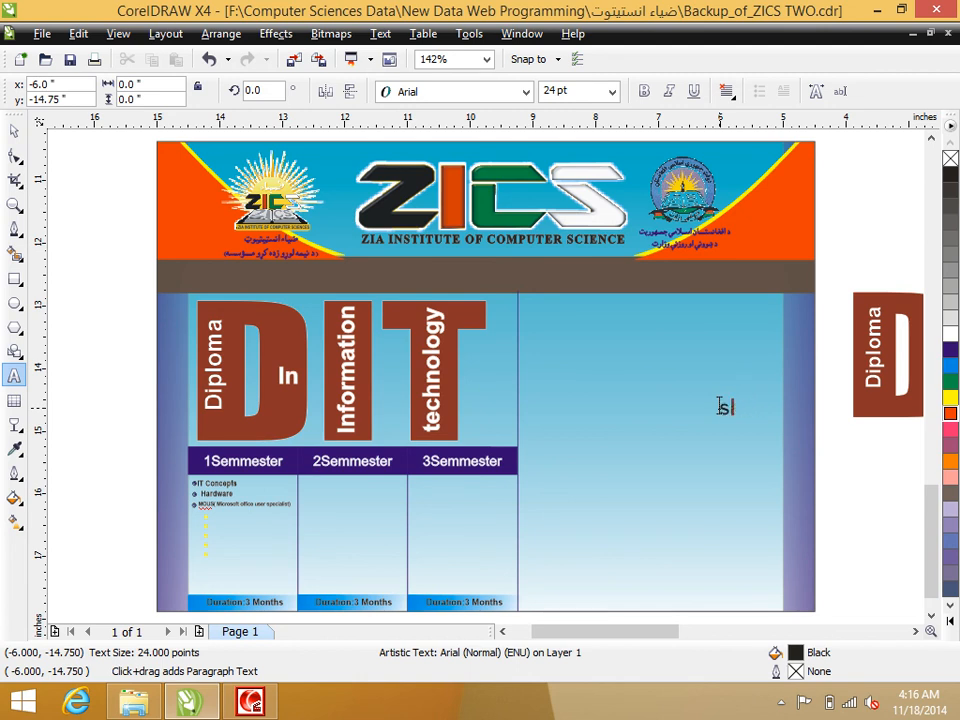
type("sadal")
key("BackSpace")
key("BackSpace")
key("BackSpace")
key("BackSpace")
key("BackSpace")
left_click(781, 703)
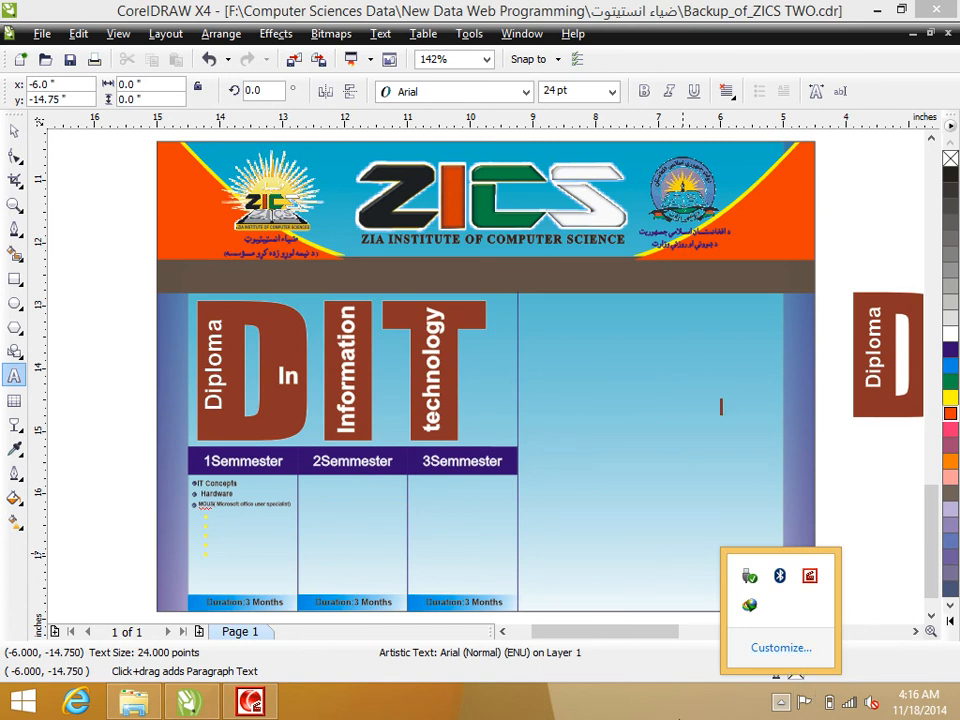
left_click(695, 555)
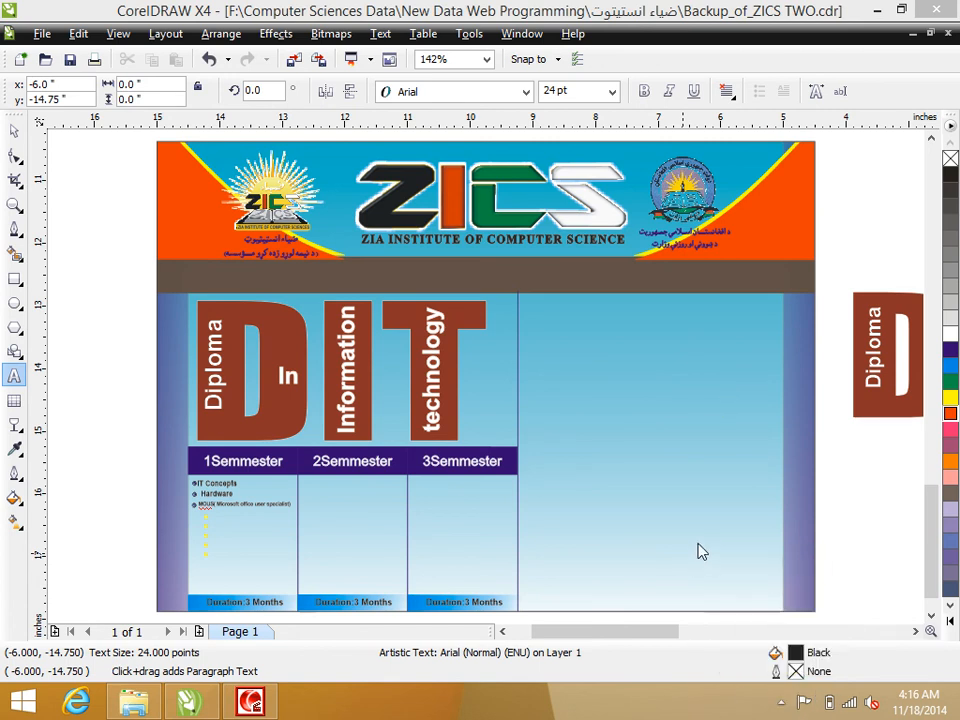
Step: Enter the artistic text "Admission Open", correct its spelling and move it onto the brown bar below the header
left_click(722, 413)
type("A")
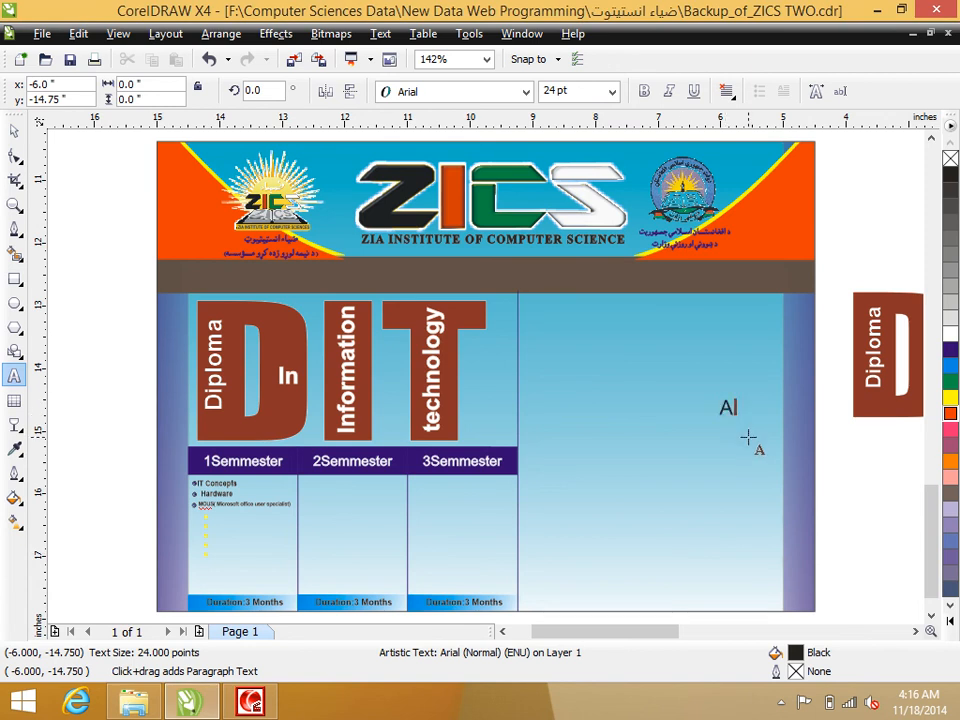
type("dimission Open")
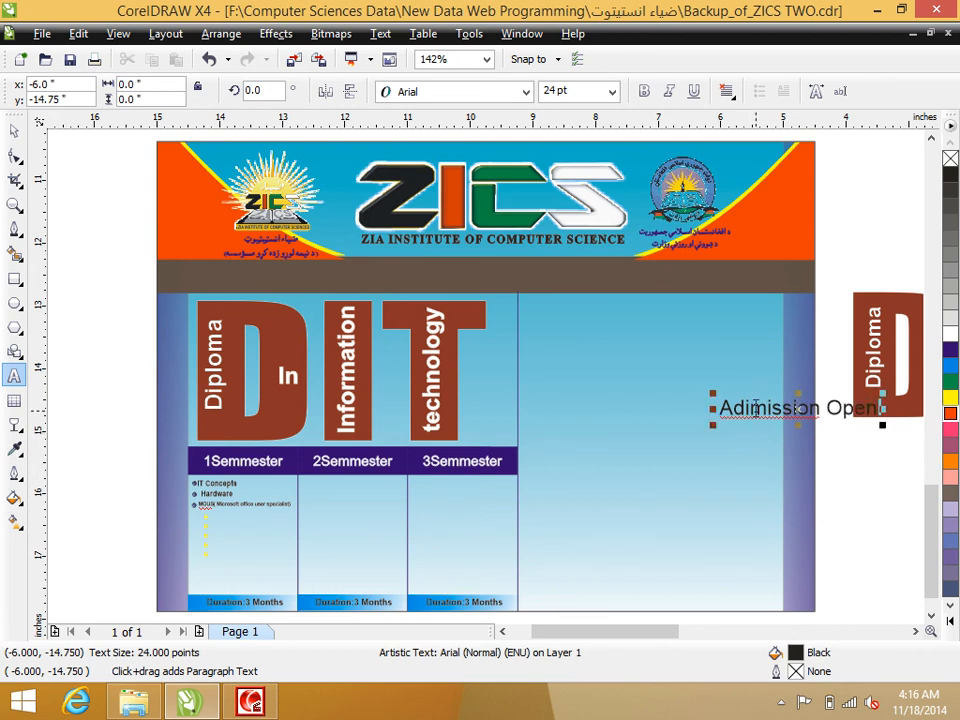
right_click(756, 416)
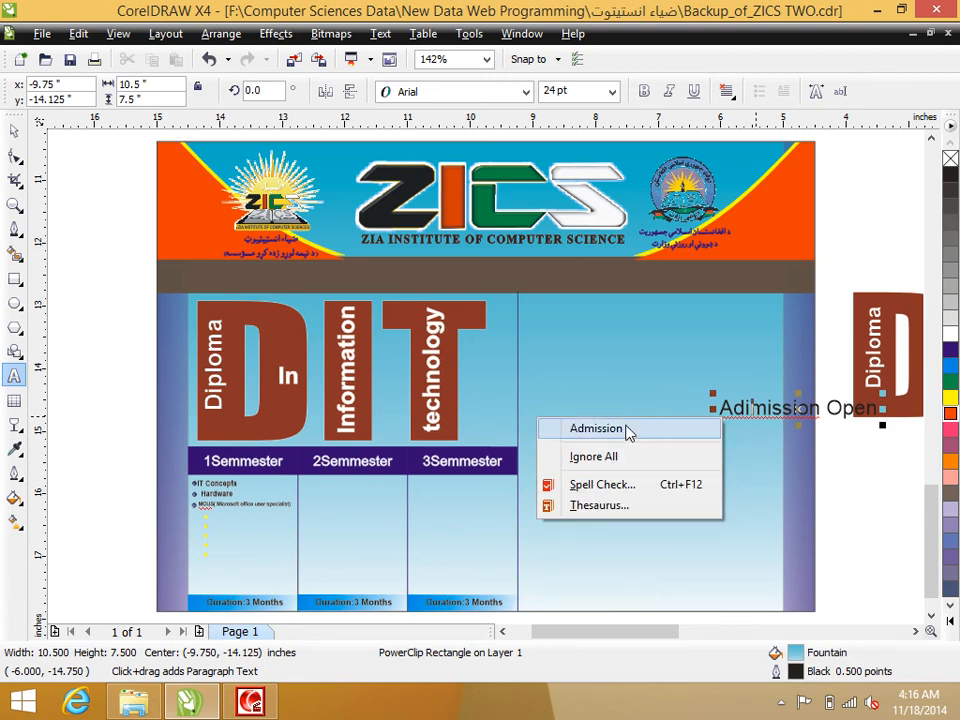
left_click(628, 429)
key("ctrl+space")
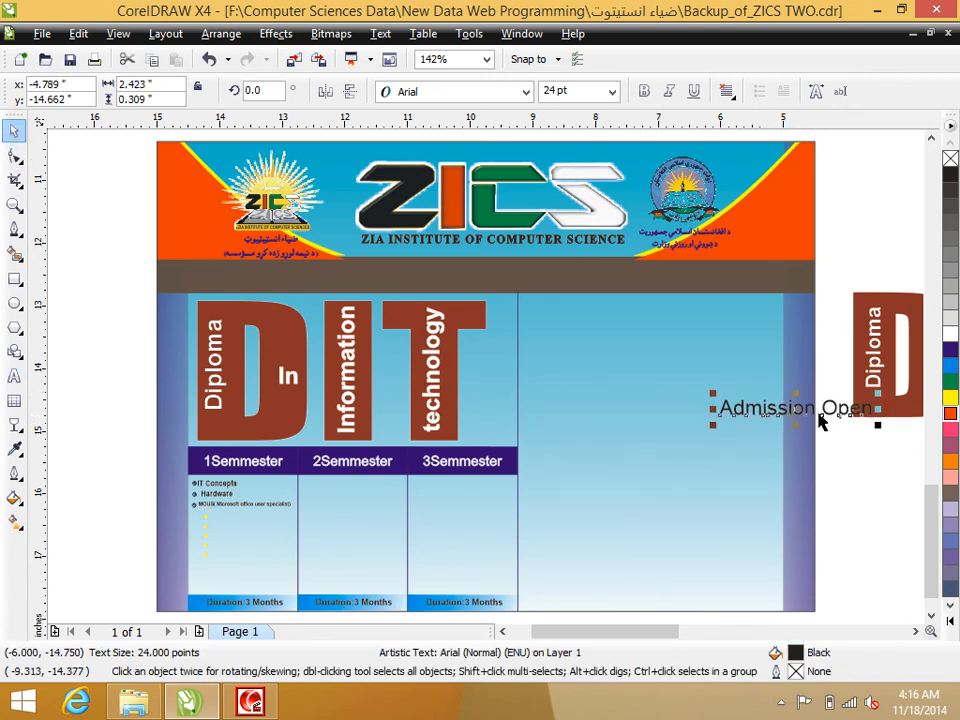
left_click_drag(796, 406, 490, 275)
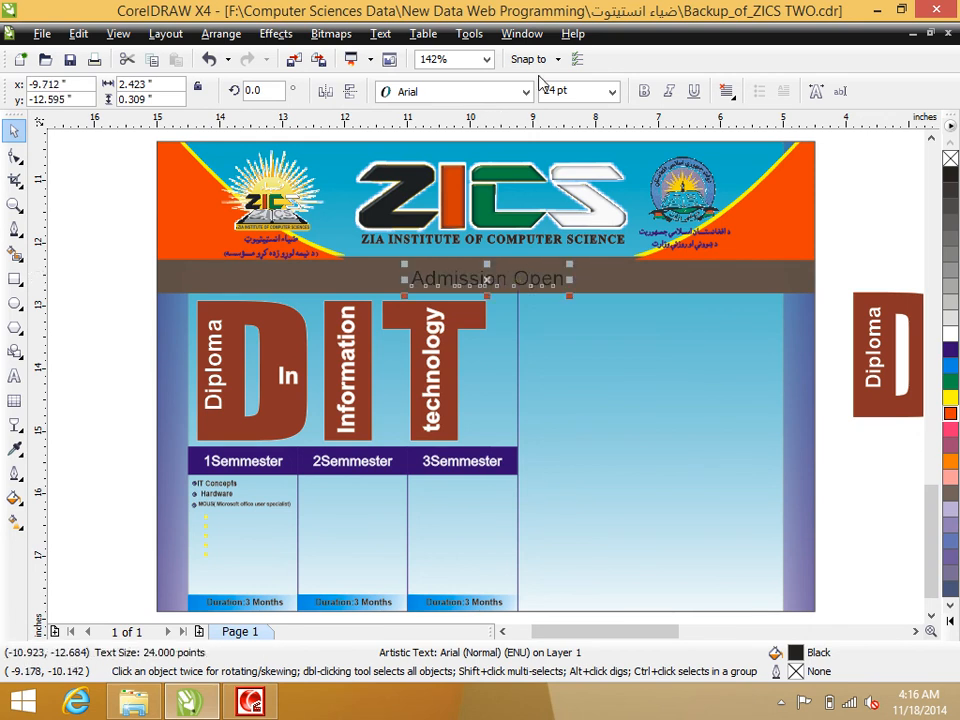
Step: Set the Admission Open text in Bernard MT Condensed and enlarge it to about 34.8 pt
left_click(642, 92)
left_click(527, 95)
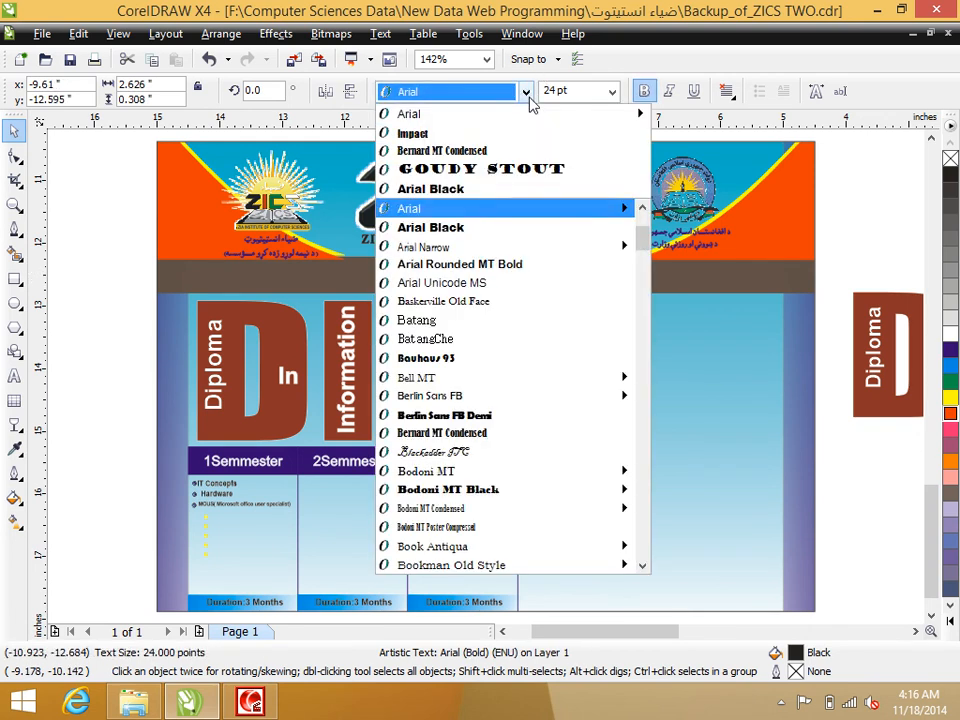
left_click(513, 147)
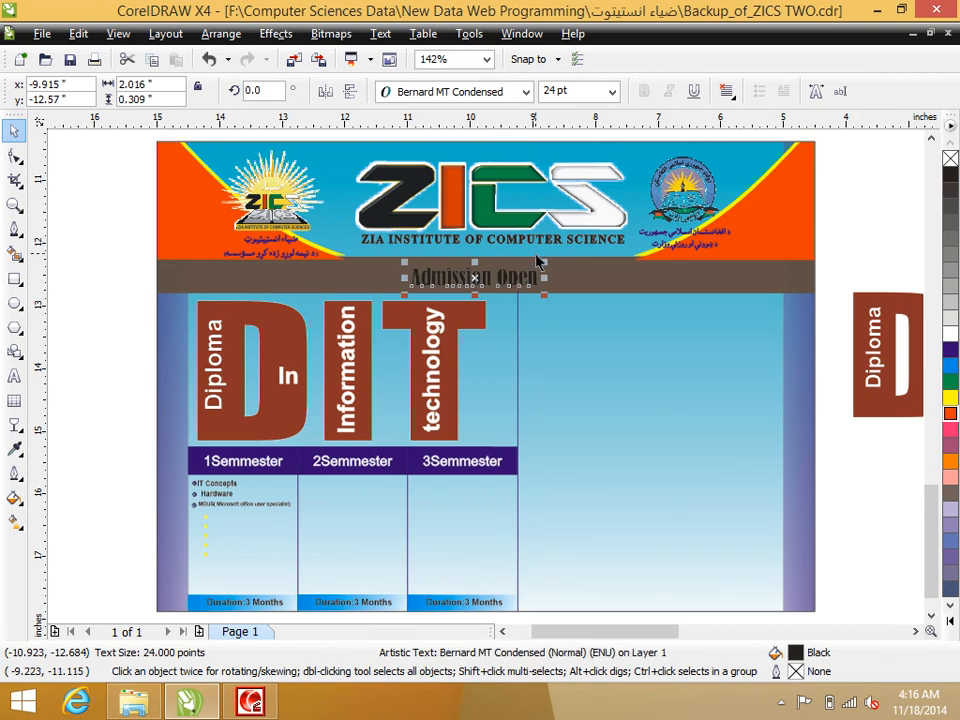
left_click_drag(556, 264, 604, 258)
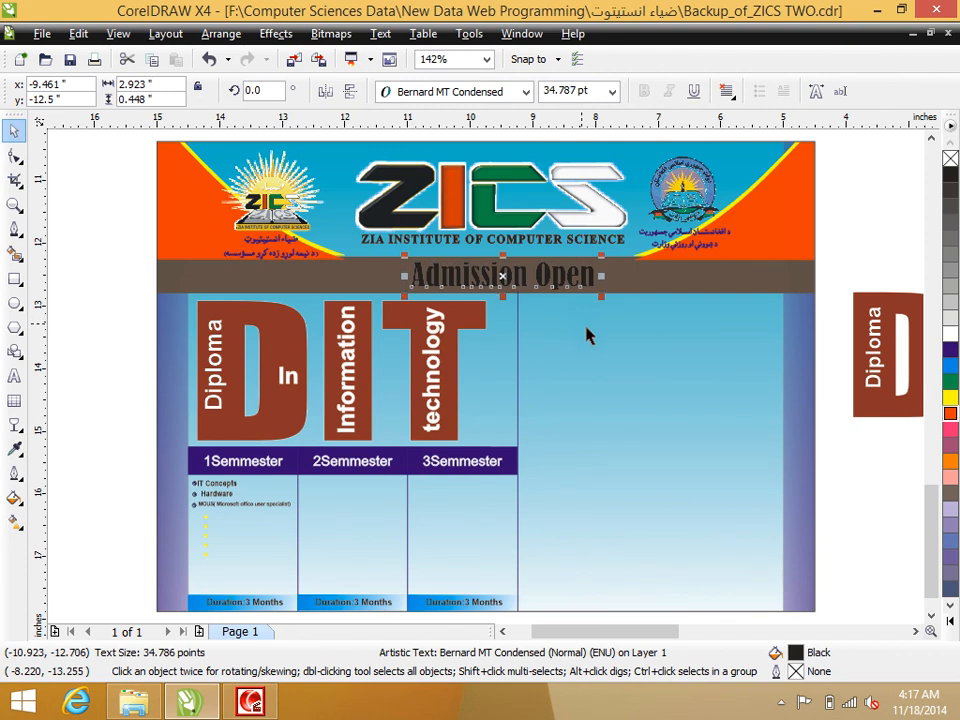
Step: Give the Admission Open text a white fill and outline, widen it to 3.5 inches and center it on the brown bar
left_click(951, 335)
right_click(951, 335)
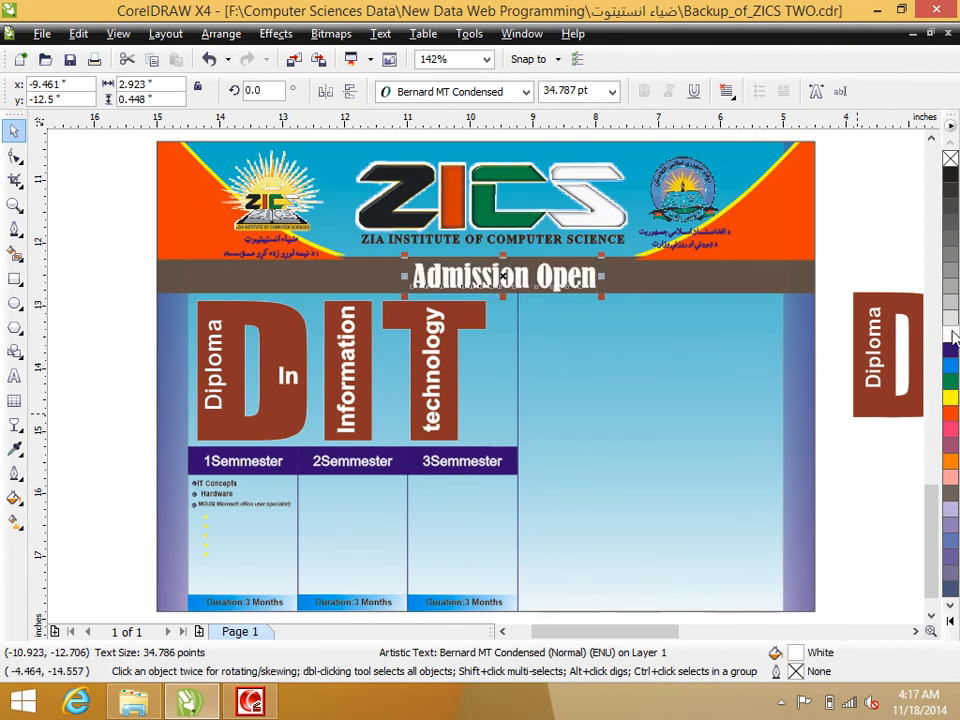
left_click_drag(404, 257, 370, 277)
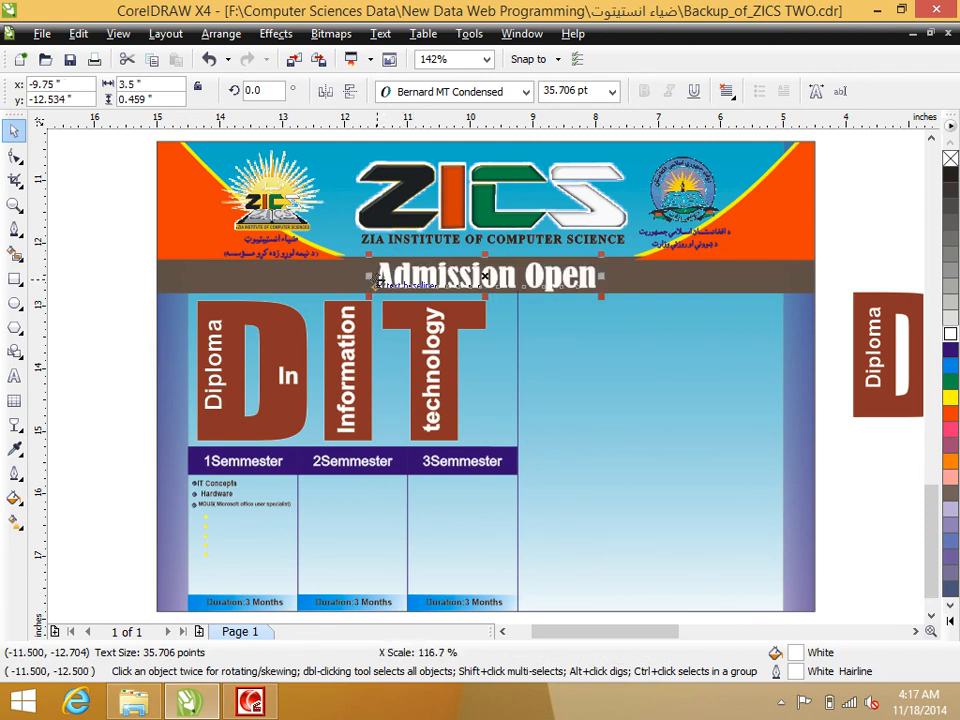
left_click(133, 240)
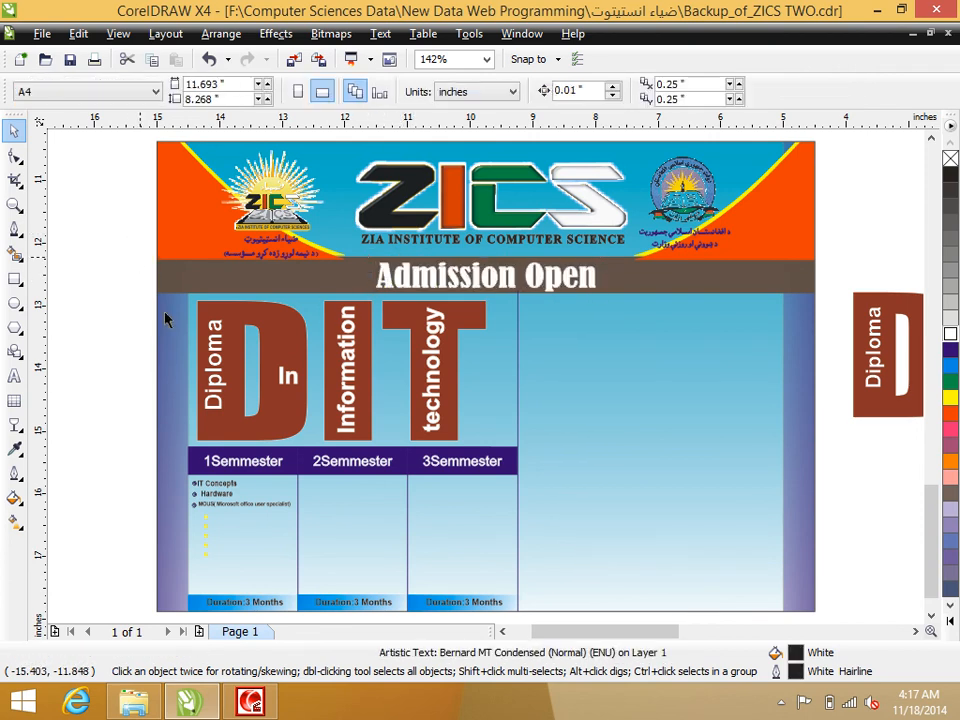
left_click(429, 284)
left_click_drag(429, 284, 429, 281)
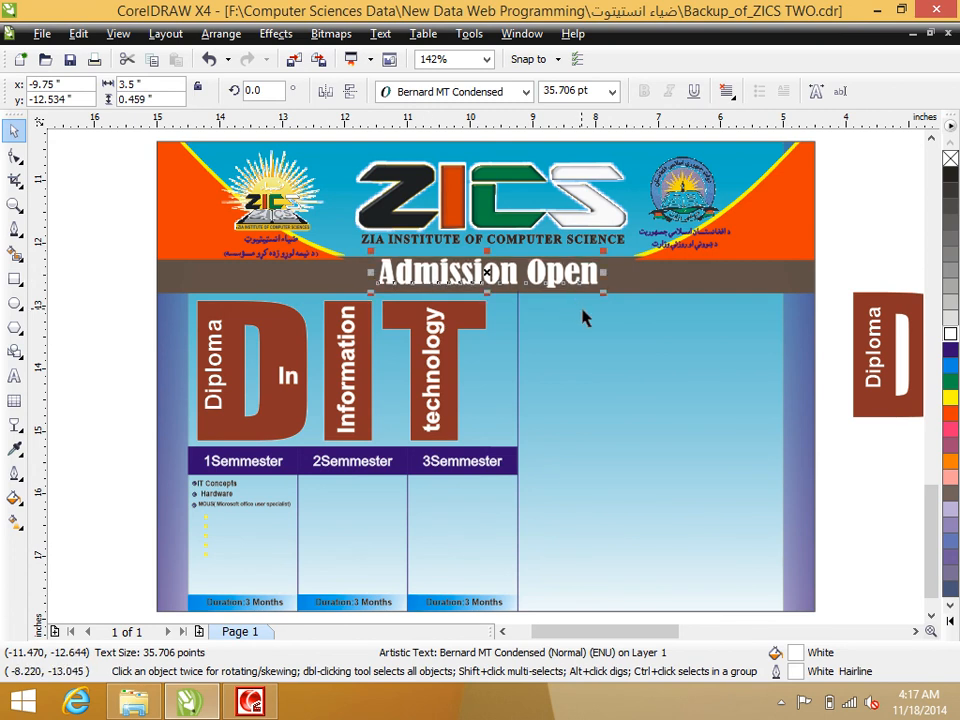
Step: Draw a vertical dividing line about 5.13 inches long through the middle of the empty blue area, from the brown bar to the flyer's lower edge
left_click(14, 230)
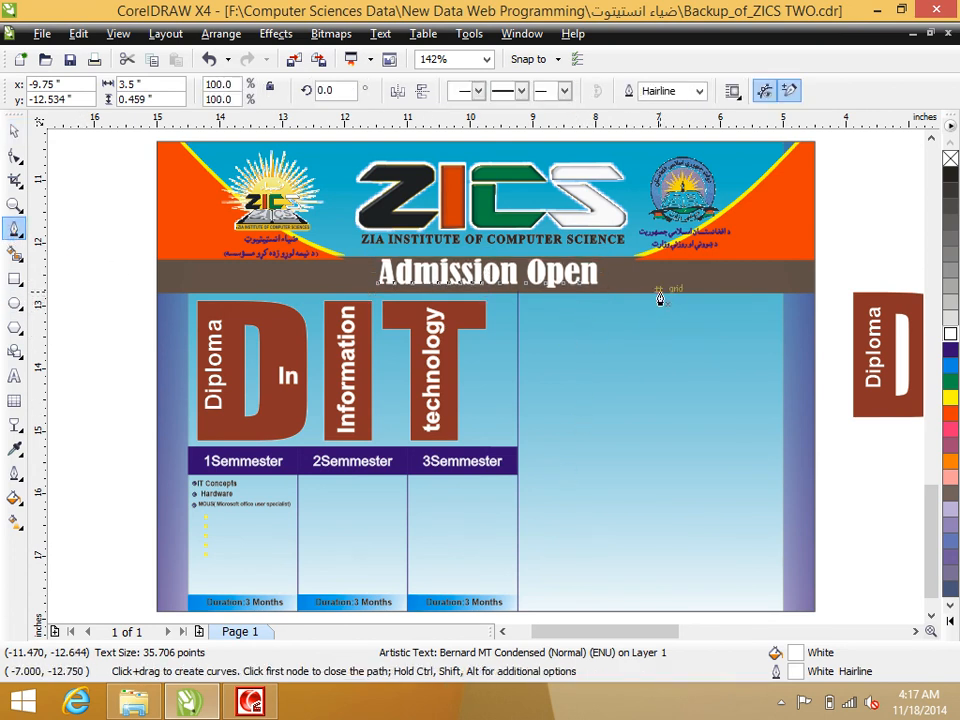
left_click(659, 290)
left_click(658, 603)
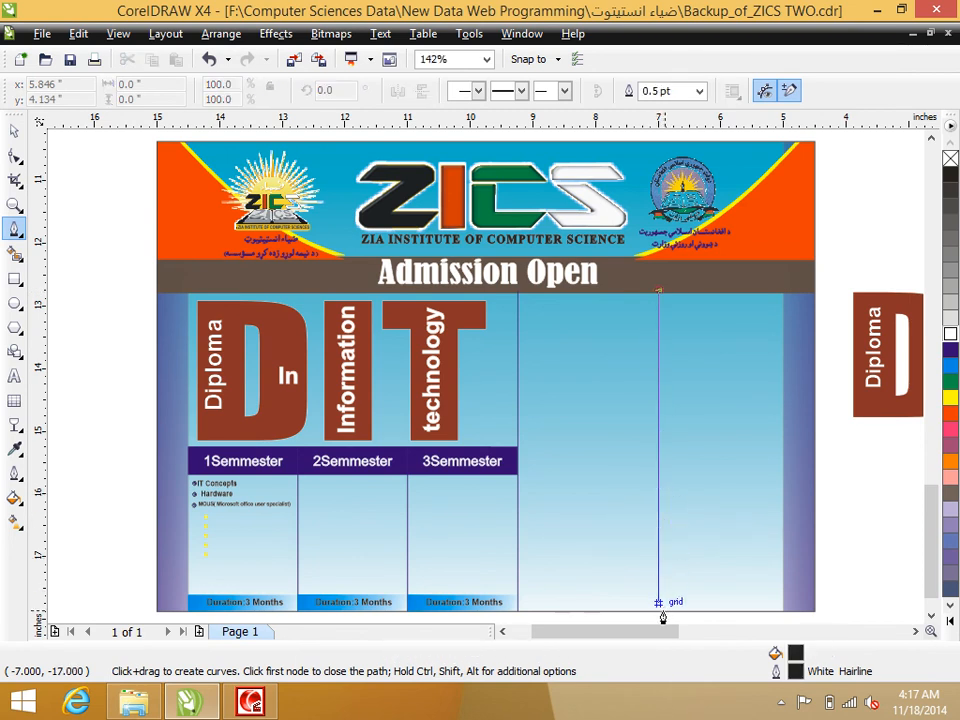
left_click(656, 617)
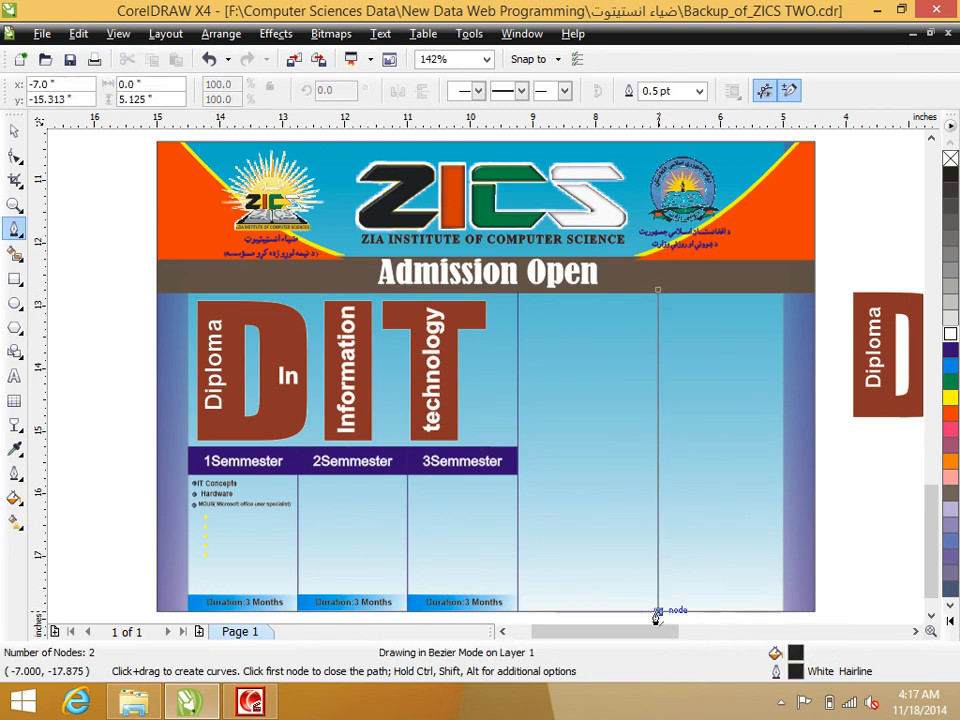
key("space")
Step: Draw a 1.5 by 0.25 inch black rectangle in the column beside the DIT lettering and apply a linear transparency fading it out toward the dividing line
left_click(14, 280)
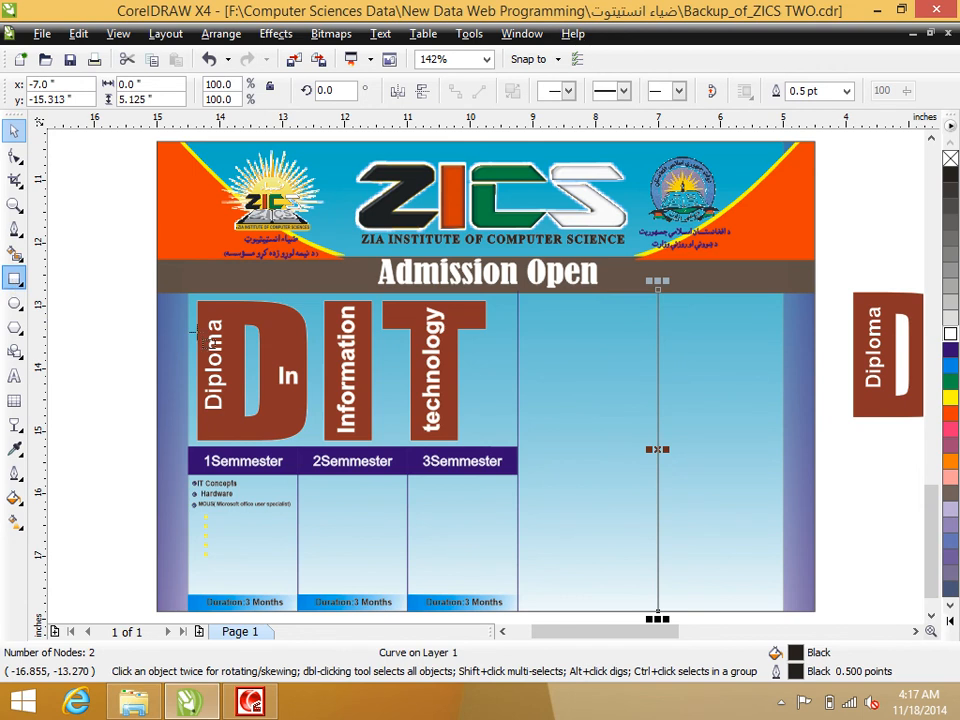
left_click_drag(532, 353, 627, 369)
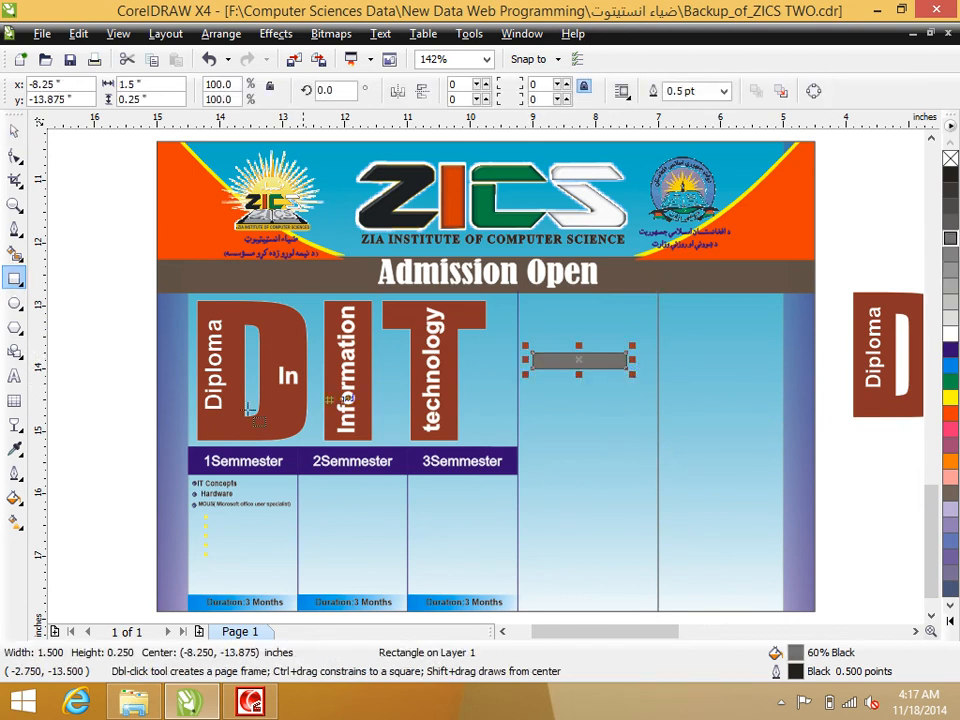
left_click(951, 176)
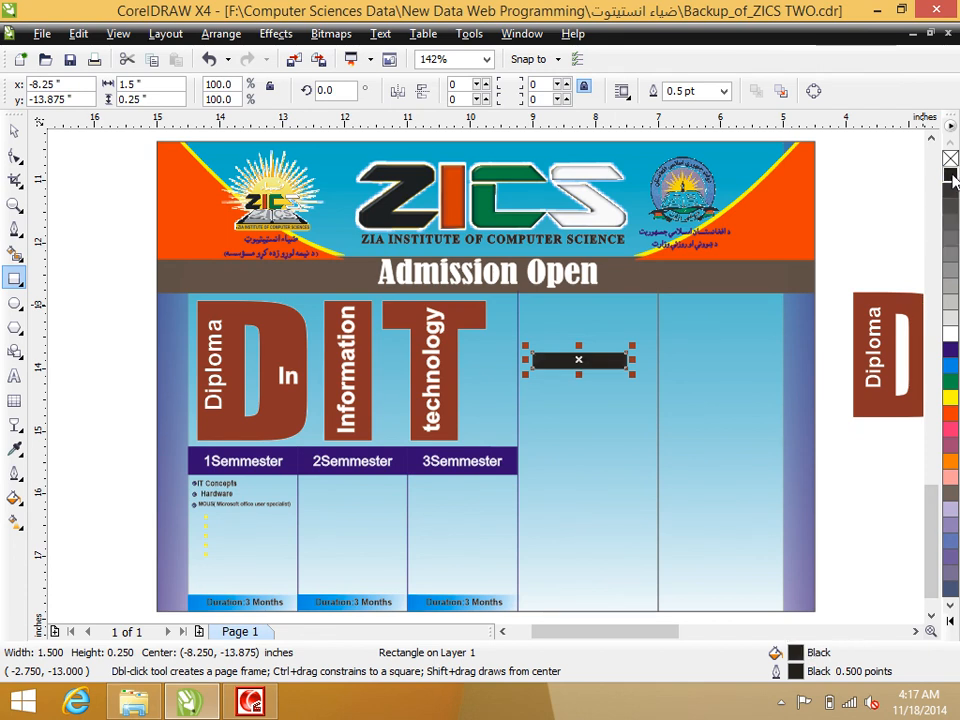
left_click(15, 424)
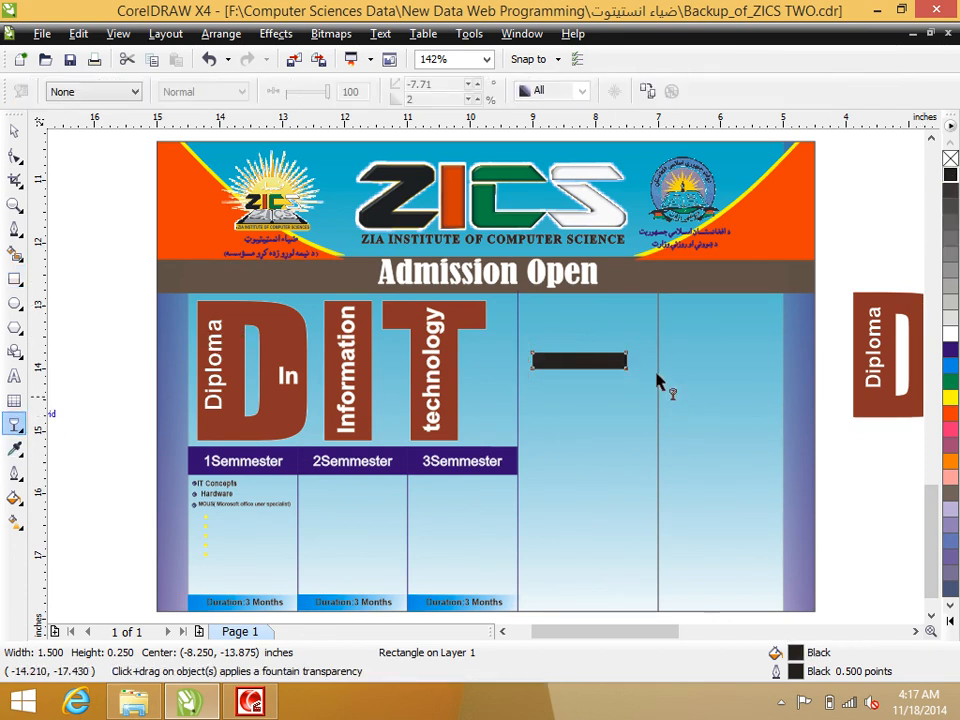
left_click_drag(516, 358, 641, 367)
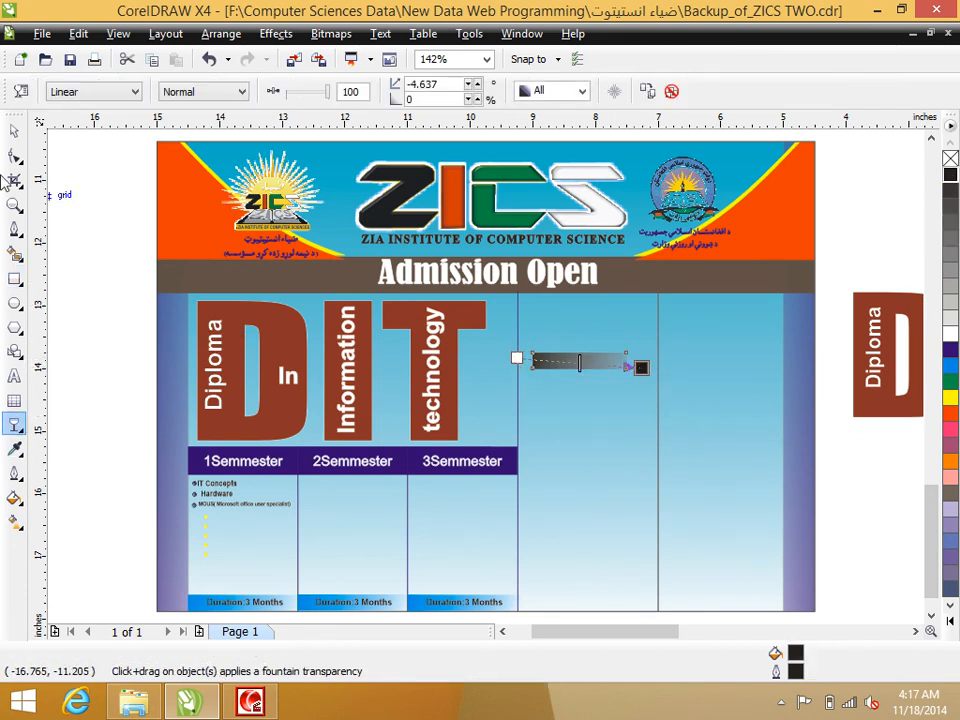
left_click(14, 130)
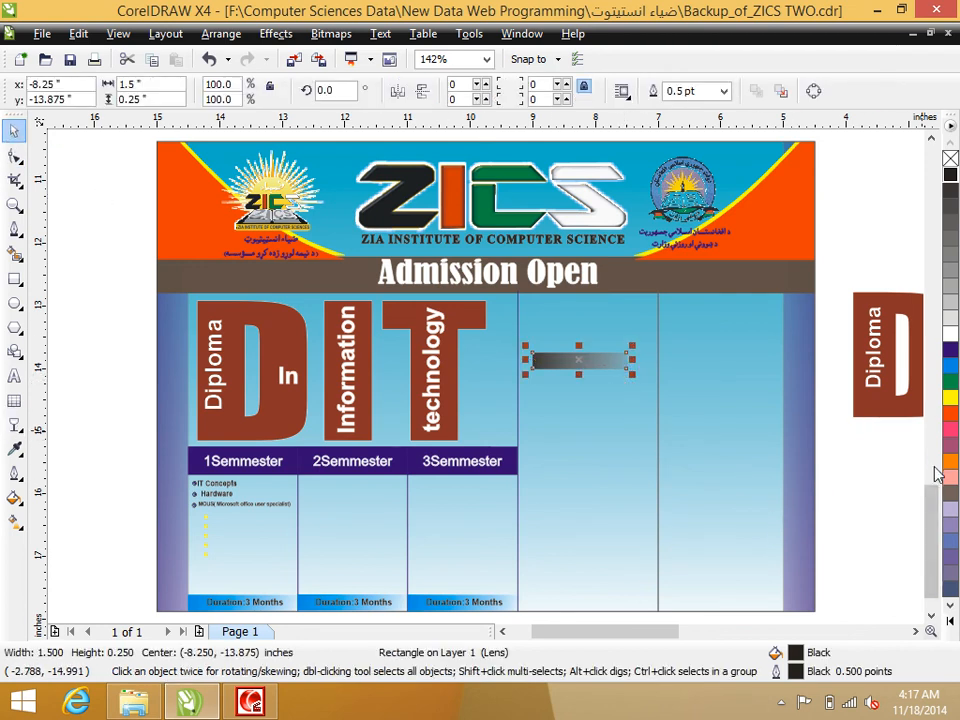
Step: Examine the duration bar under the MOUS 2013 course list in the peach-colored reference flyer up close
scroll(938, 478, "up", 3)
scroll(938, 478, "up", 4)
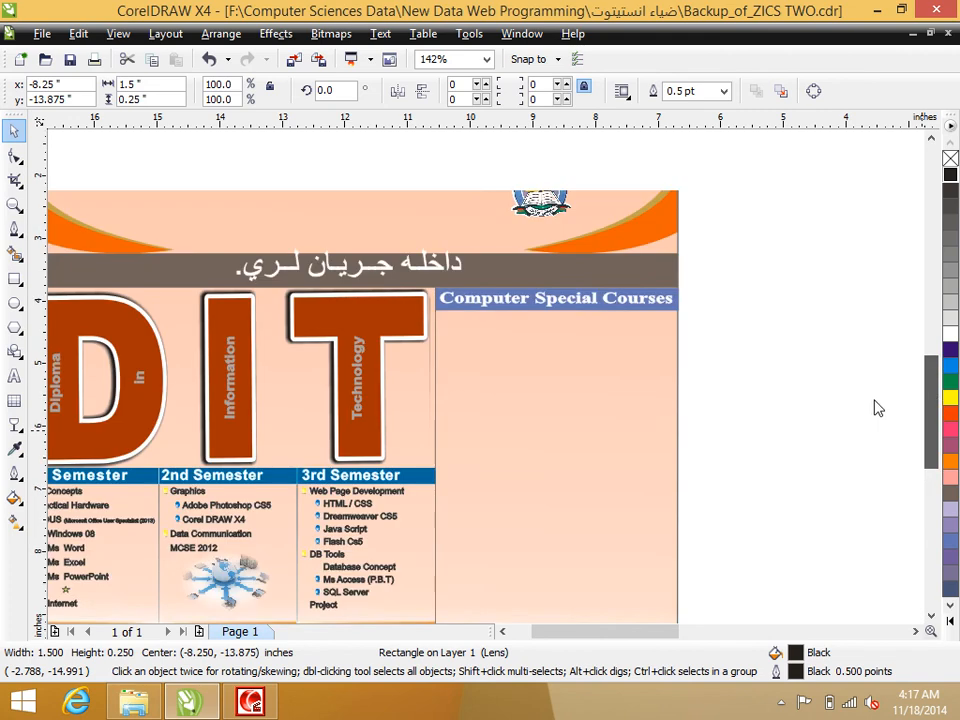
scroll(606, 633, "left", 3)
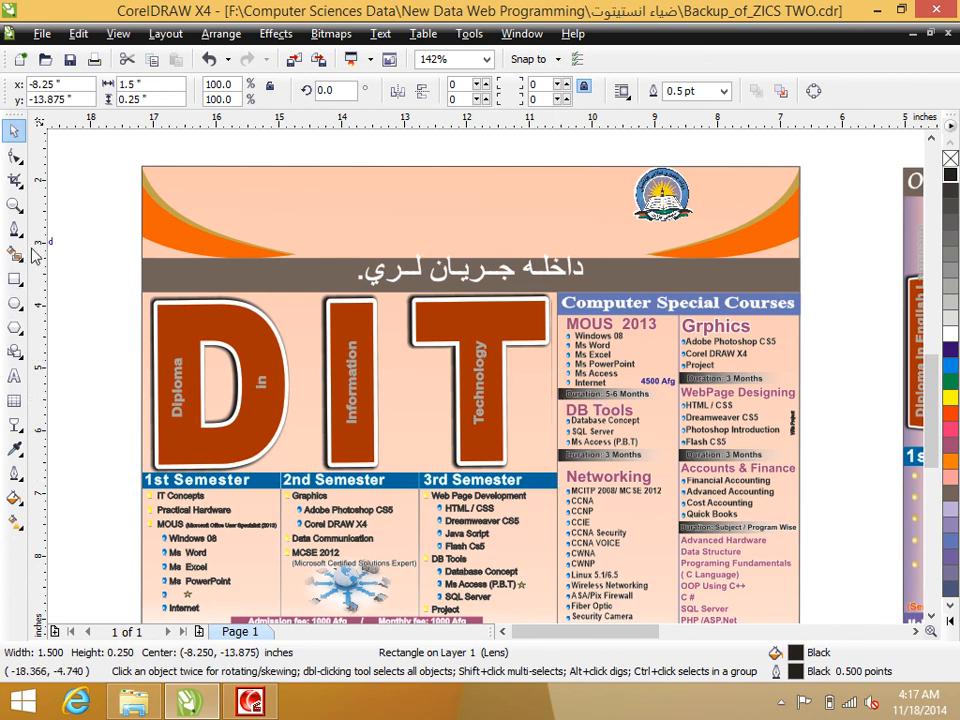
left_click(14, 204)
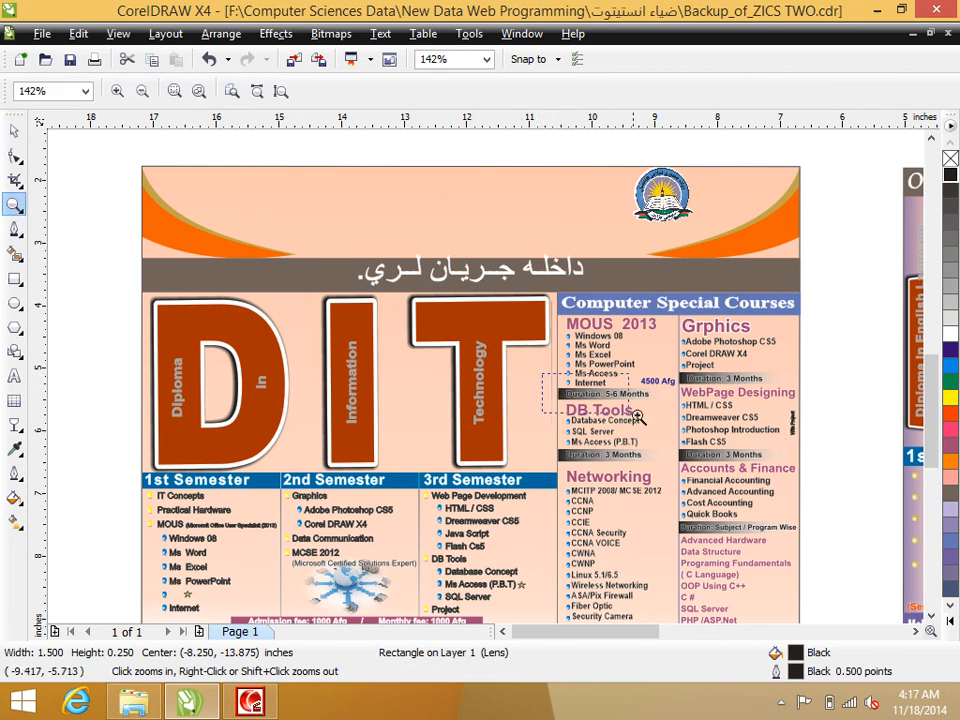